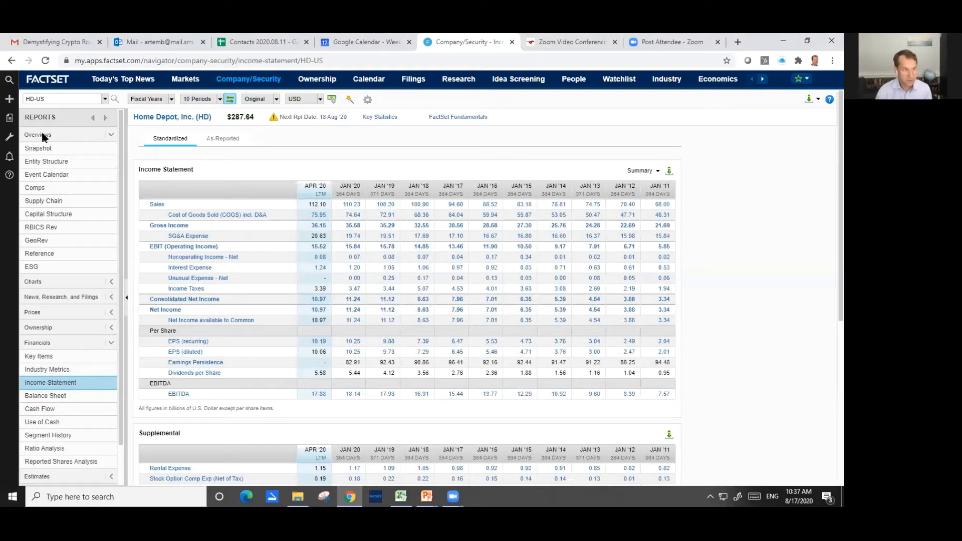
Open the Snapshot report in the Overviews section for Home Depot (HD-US)
left_click(43, 135)
left_click(43, 136)
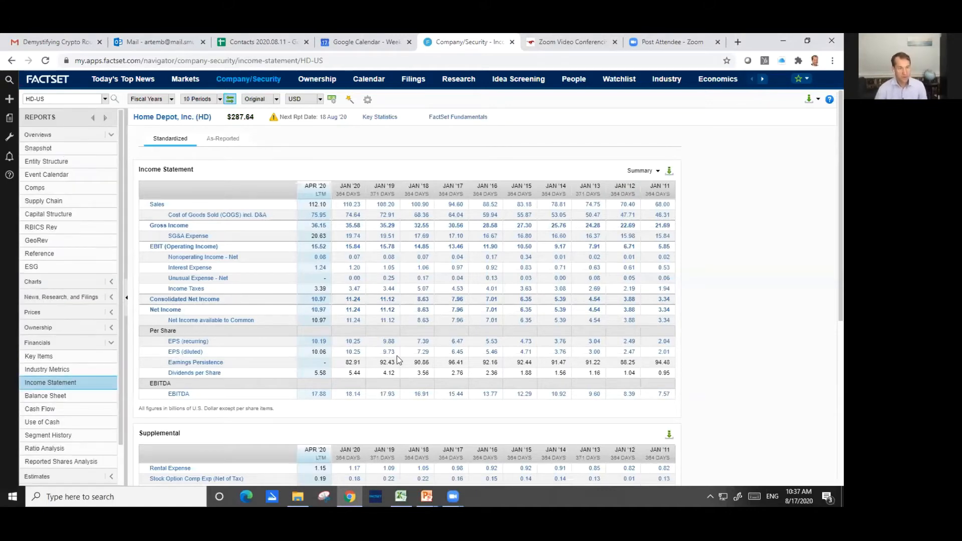
left_click(40, 135)
left_click(41, 135)
left_click(50, 149)
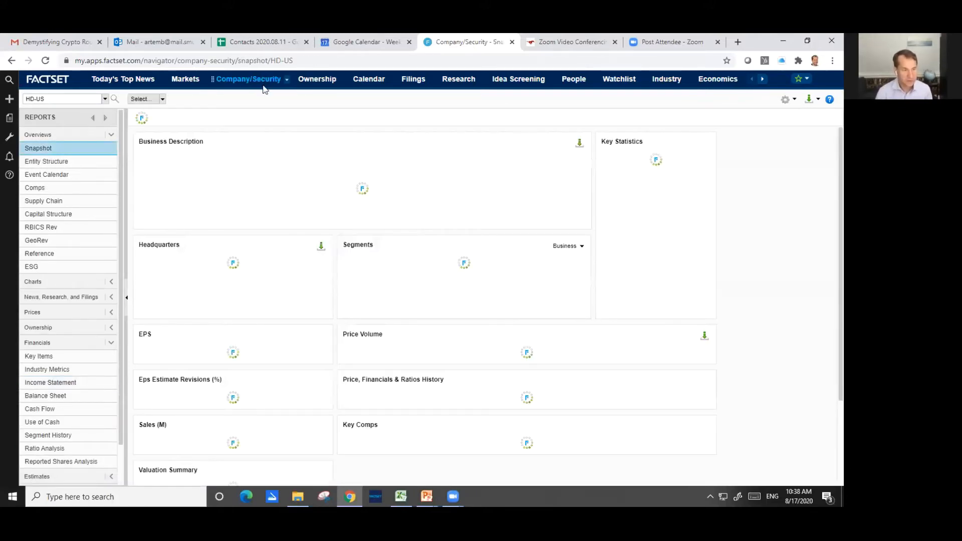
left_click(60, 101)
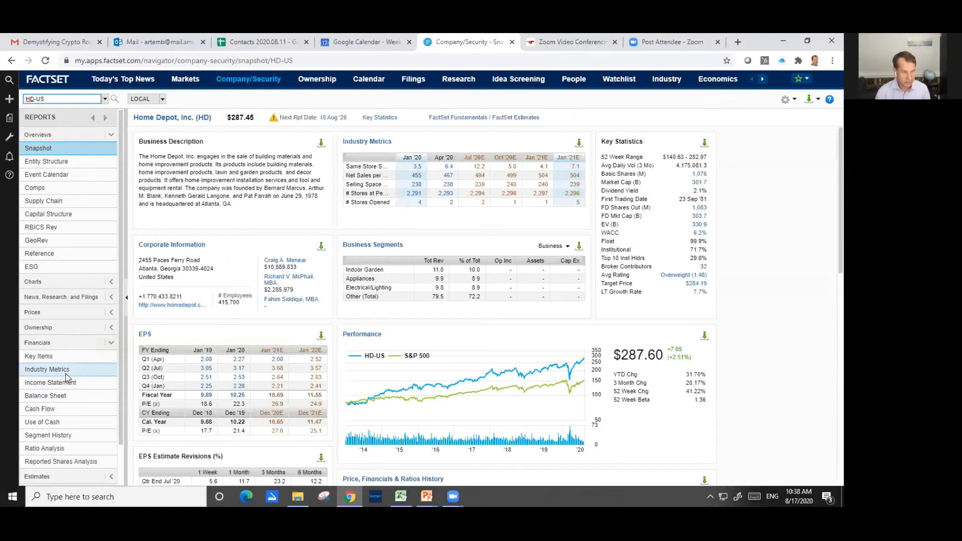
Open Home Depot's Balance Sheet report and display it by Fiscal Years & Quarters
scroll(66, 373, "down", 1)
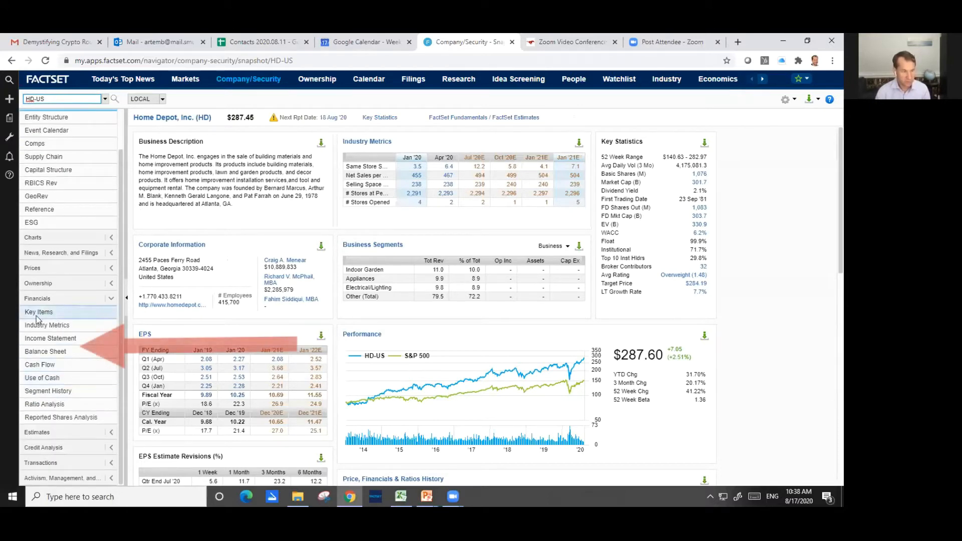
left_click(46, 354)
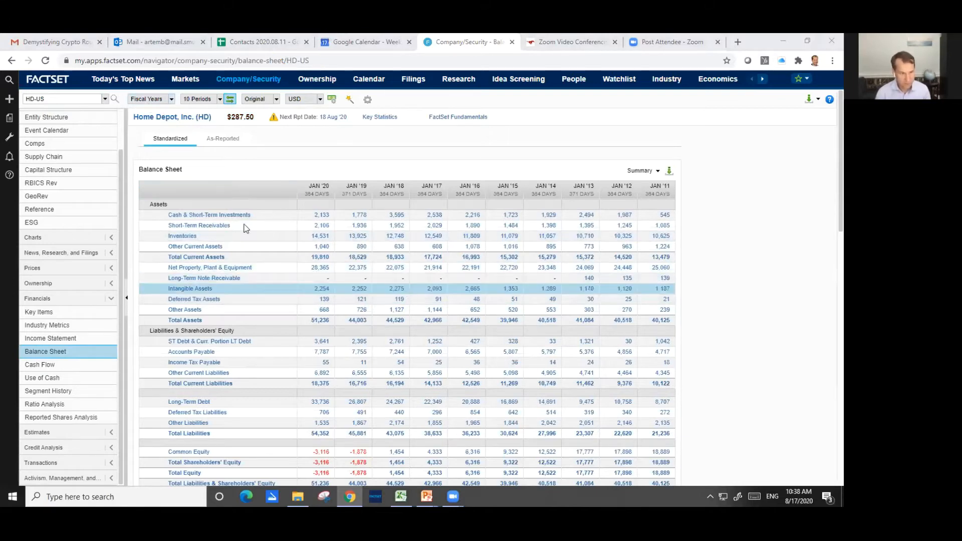
left_click(171, 99)
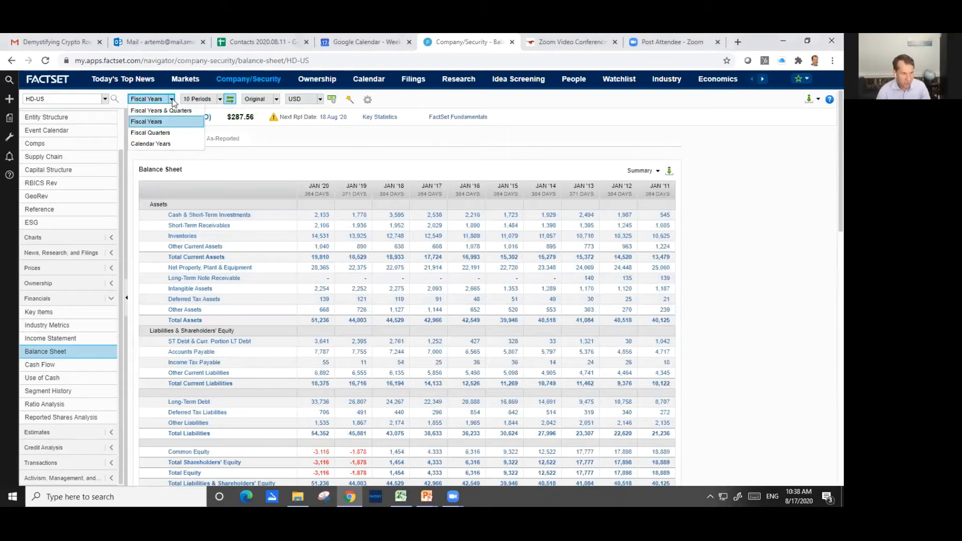
left_click(161, 111)
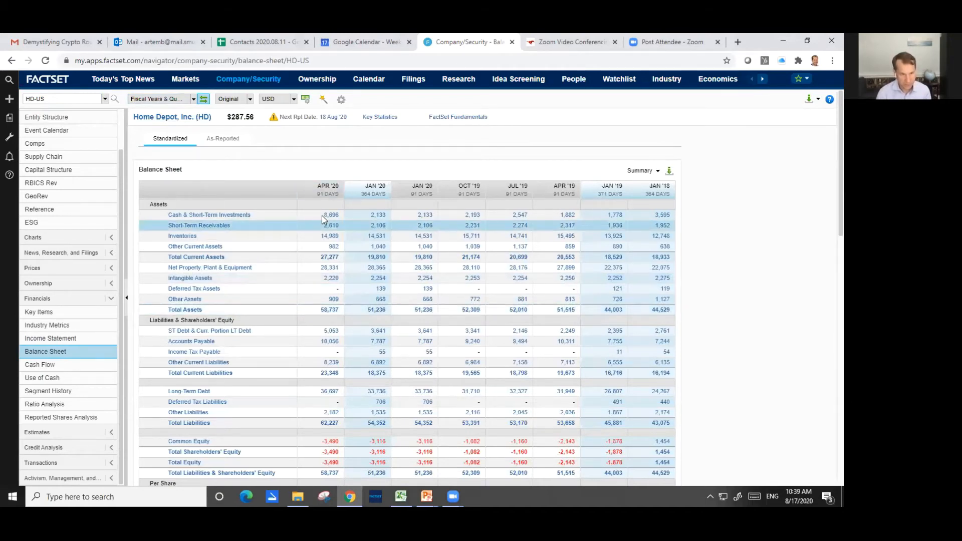
Switch to Excel to look over the downloaded balance sheet and bring up the HD Practice 8.17.2020 workbook
left_click(401, 496)
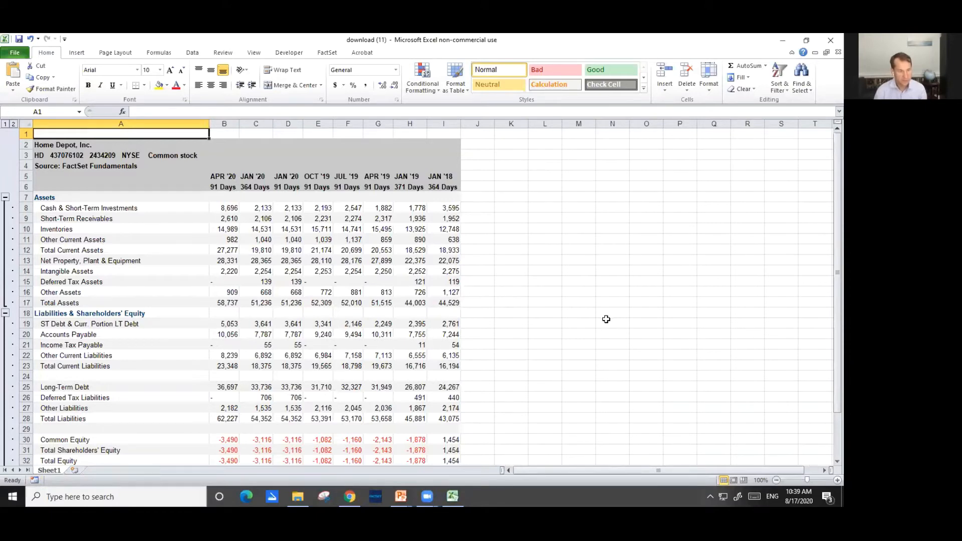
scroll(607, 322, "down", 3)
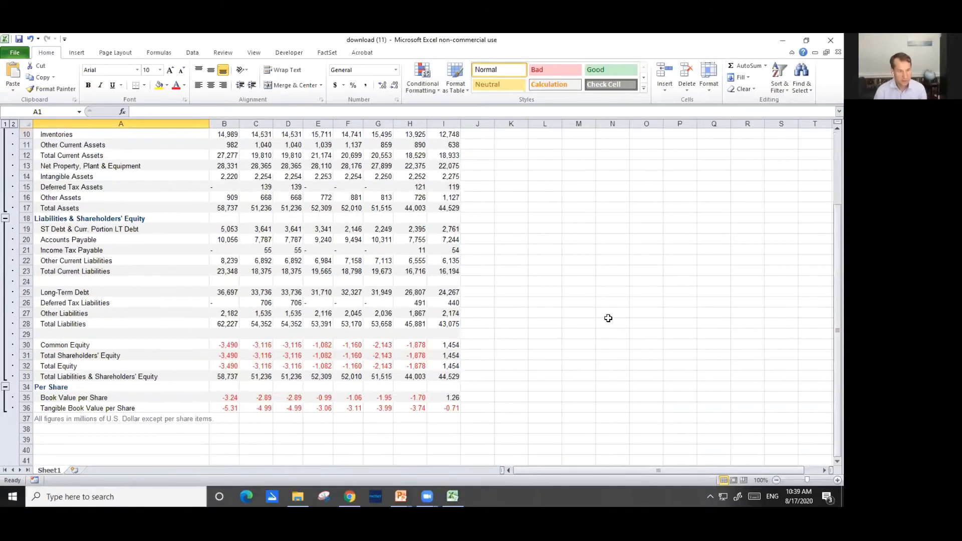
scroll(596, 317, "up", 3)
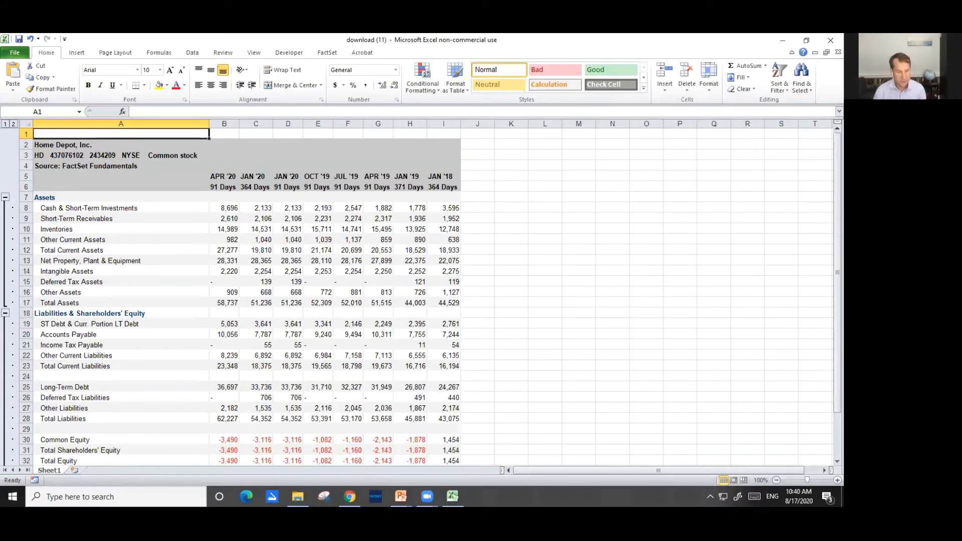
mouse_move(427, 496)
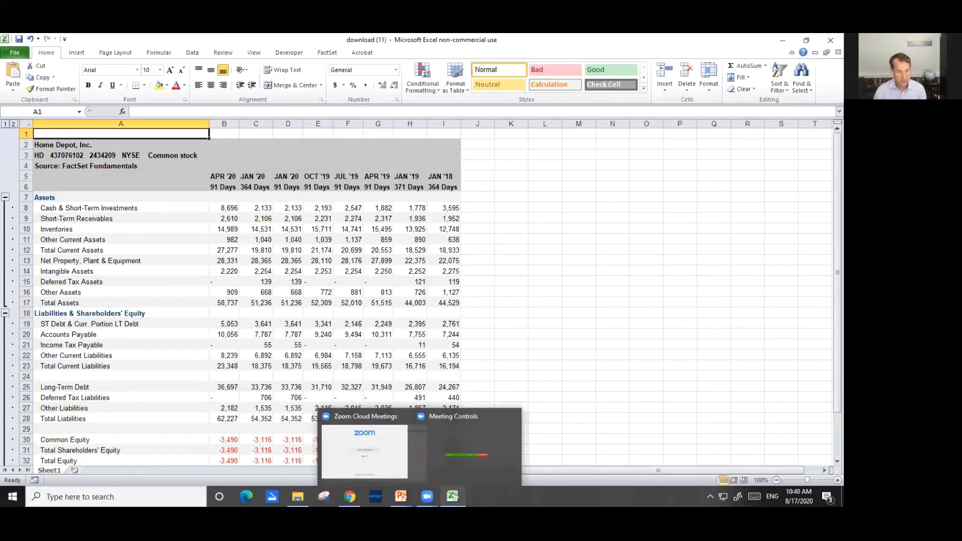
left_click(453, 496)
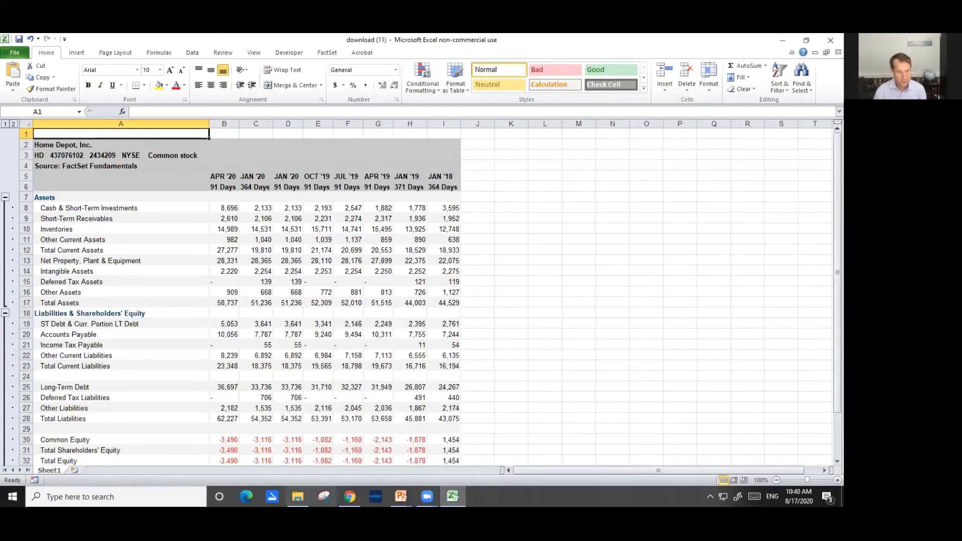
left_click(298, 496)
left_click(452, 496)
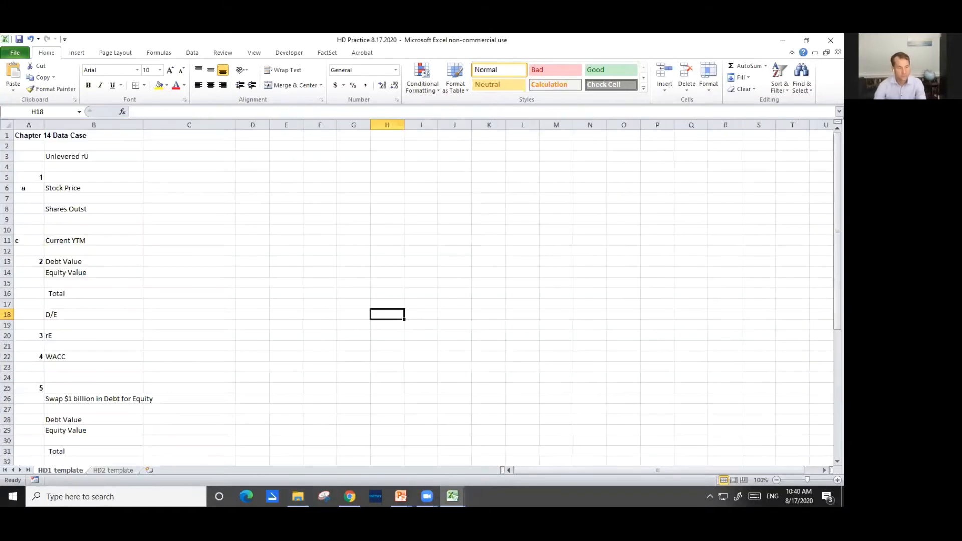
Add a new worksheet to the HD Practice workbook and name it Financials
left_click(149, 471)
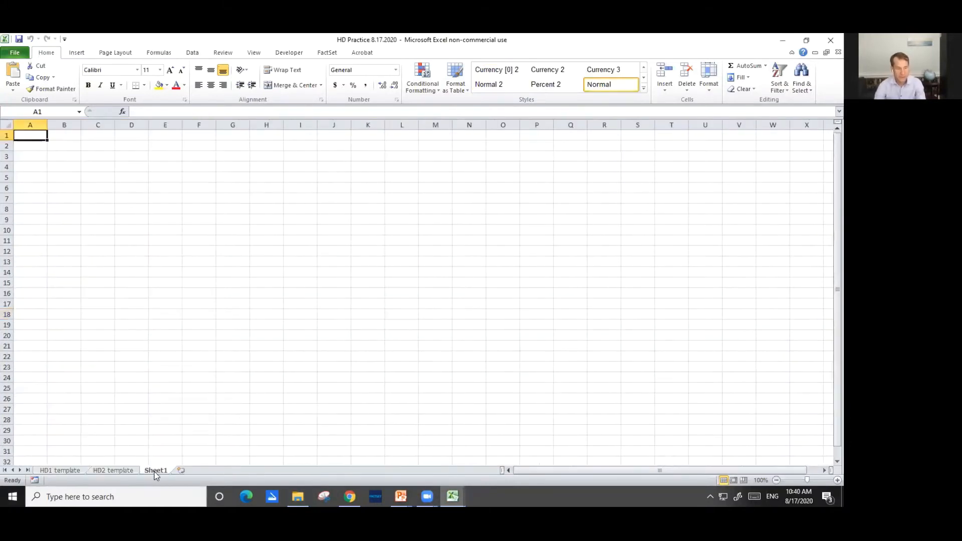
double_click(155, 472)
type("H")
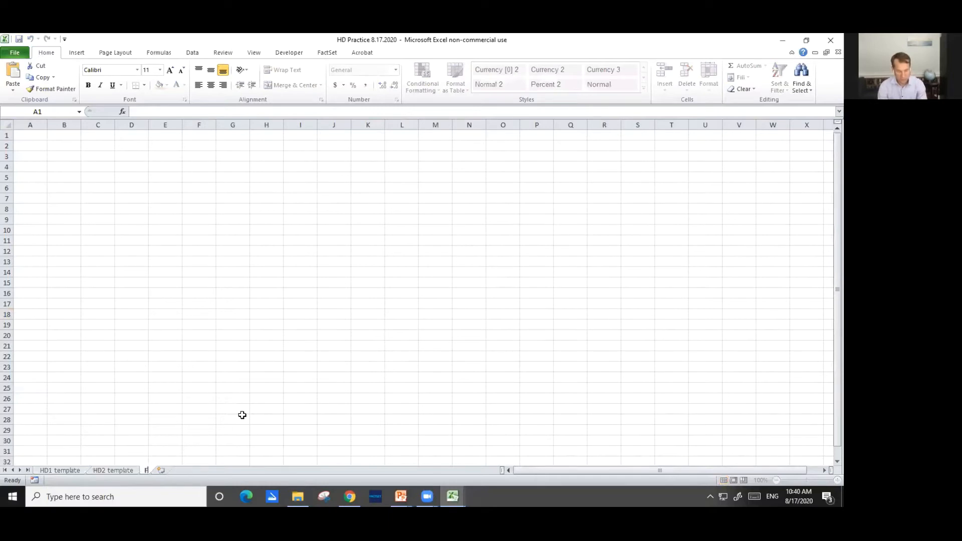
type("inancials")
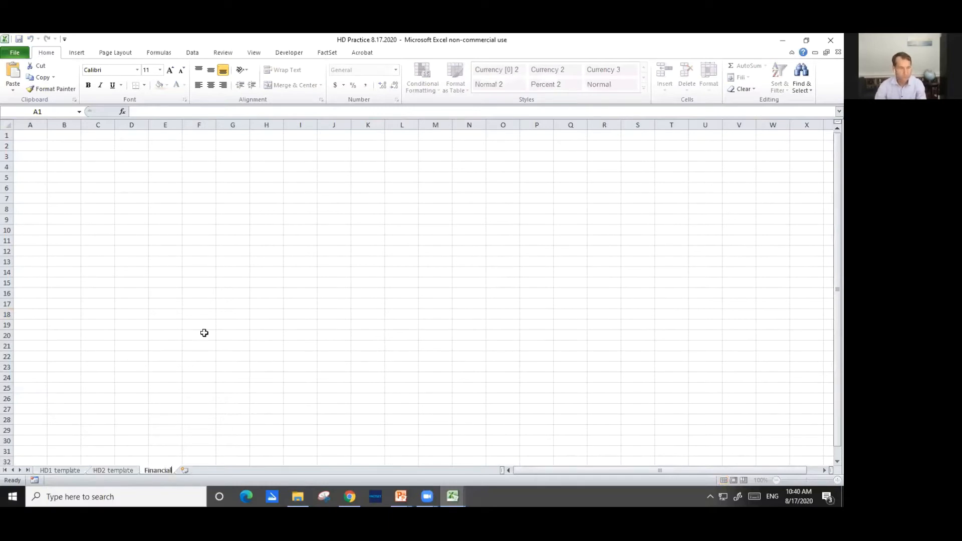
left_click(199, 325)
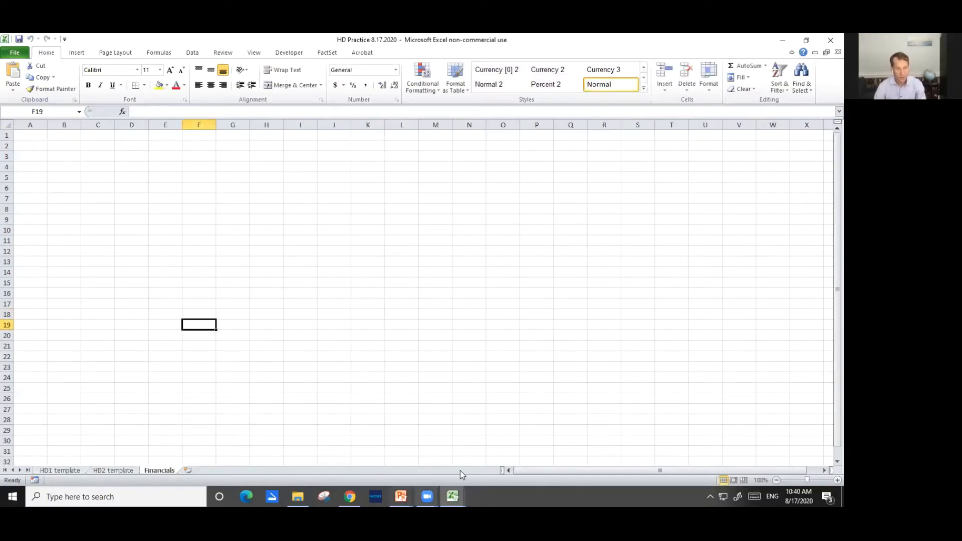
Copy the balance sheet table in the download (11) workbook, from the Home Depot heading in A2 through the closing note
mouse_move(453, 496)
left_click(446, 444)
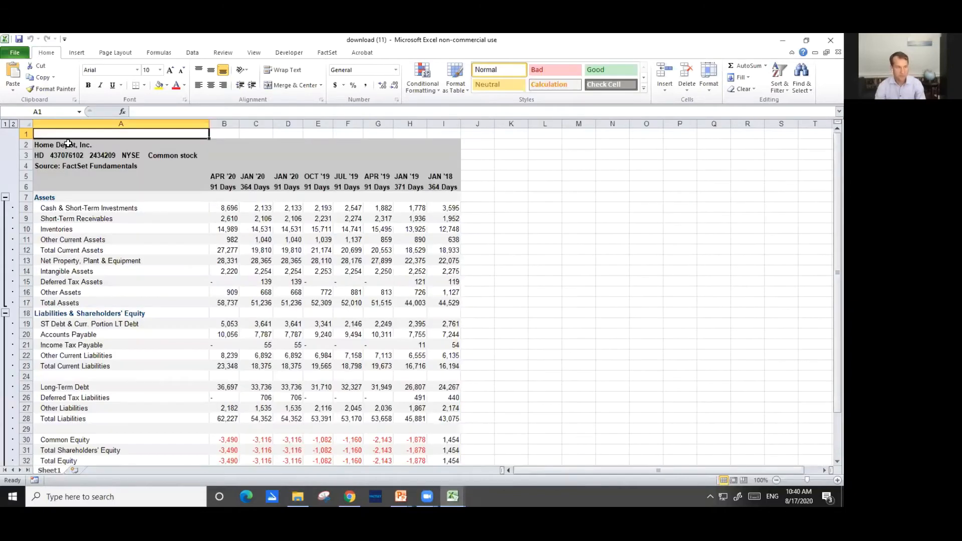
left_click(68, 143)
key("shift+Right")
key("shift+Right")
key("shift+Right")
key("shift+Right")
key("shift+Right")
key("shift+Right")
key("shift+Right")
key("shift+Right")
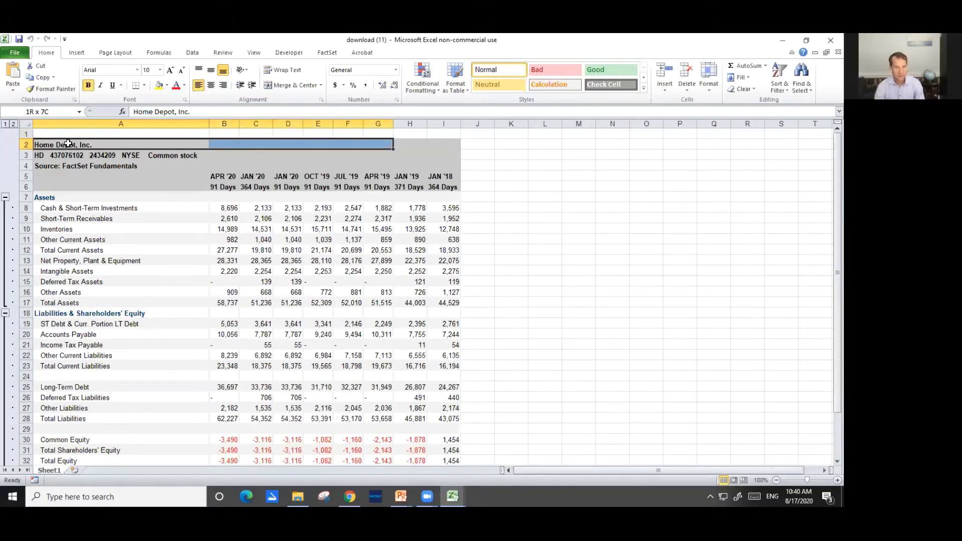
key("ctrl+shift+Down")
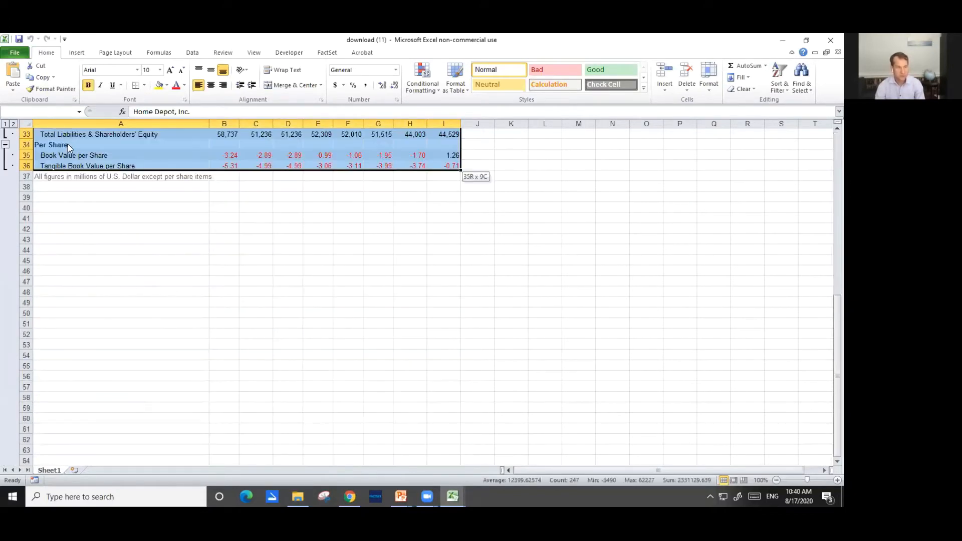
key("ctrl+c")
Paste the balance sheet at cell B2 of the Financials sheet and widen column B to fit the line-item labels
key("alt+Tab")
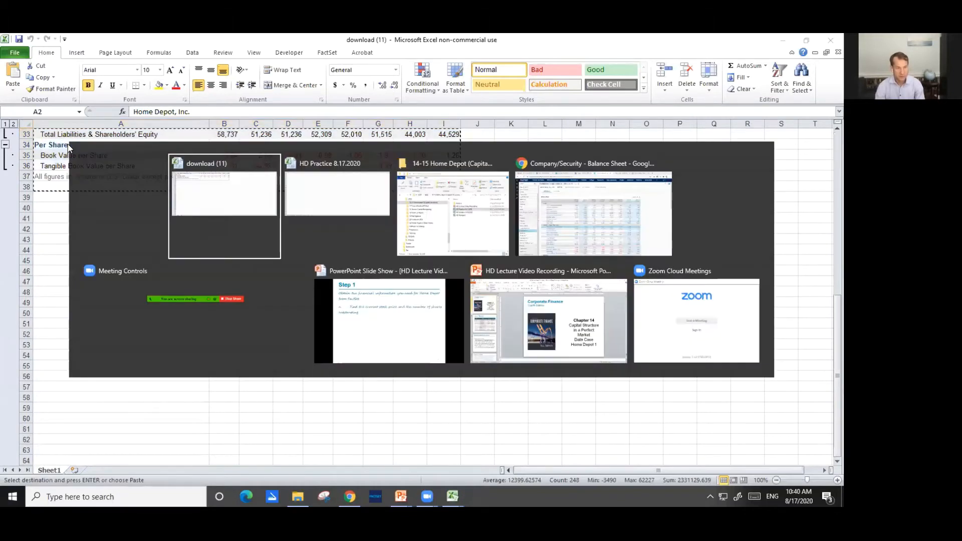
key("alt+Tab")
key("Up")
key("Up")
key("Up")
key("Up")
key("Up")
key("Up")
key("Up")
key("Up")
key("Up")
key("Up")
key("Up")
key("Up")
key("Up")
key("Up")
key("Up")
key("Up")
key("Left")
left_click(68, 143)
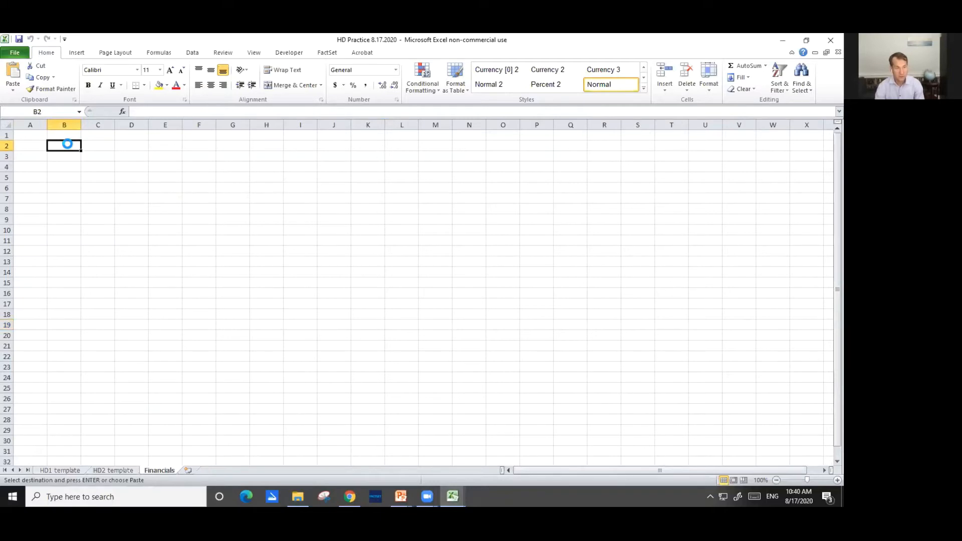
key("ctrl+v")
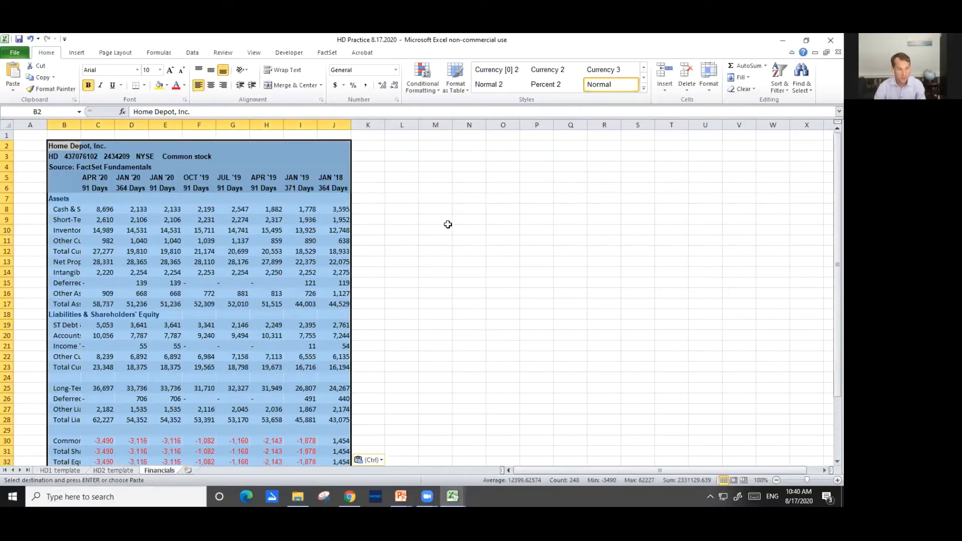
left_click(502, 251)
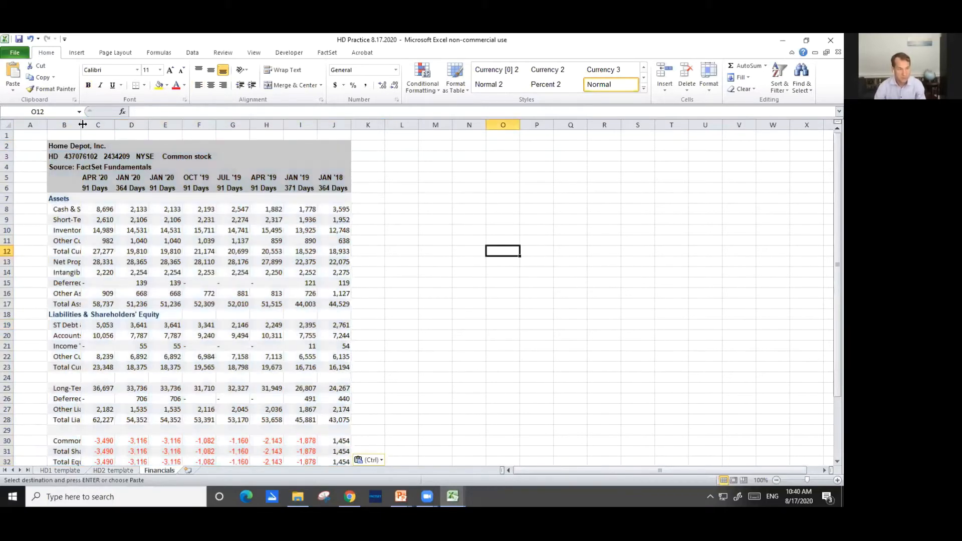
left_click_drag(83, 125, 195, 128)
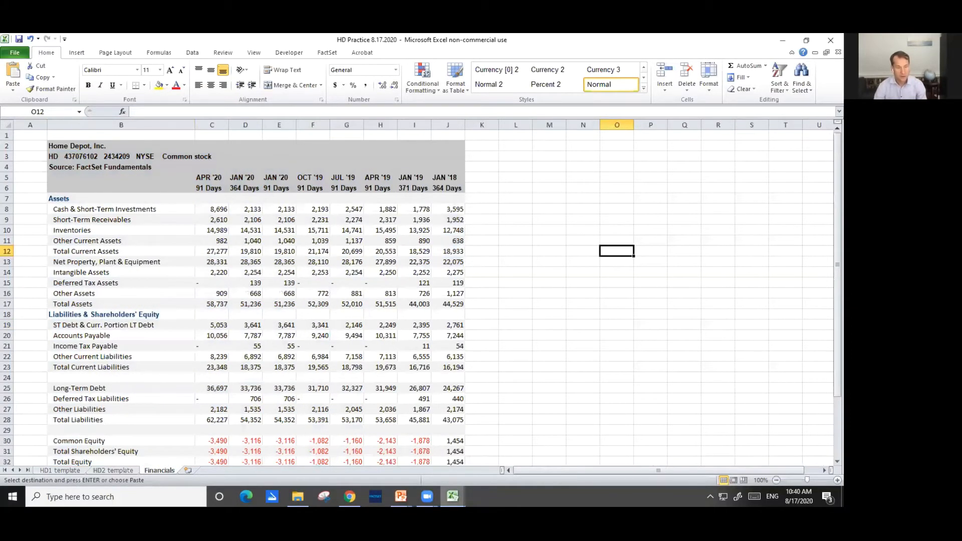
Switch to FactSet in the browser, download Home Depot's Income Statement by Fiscal Years to Excel, and open the file
left_click(350, 496)
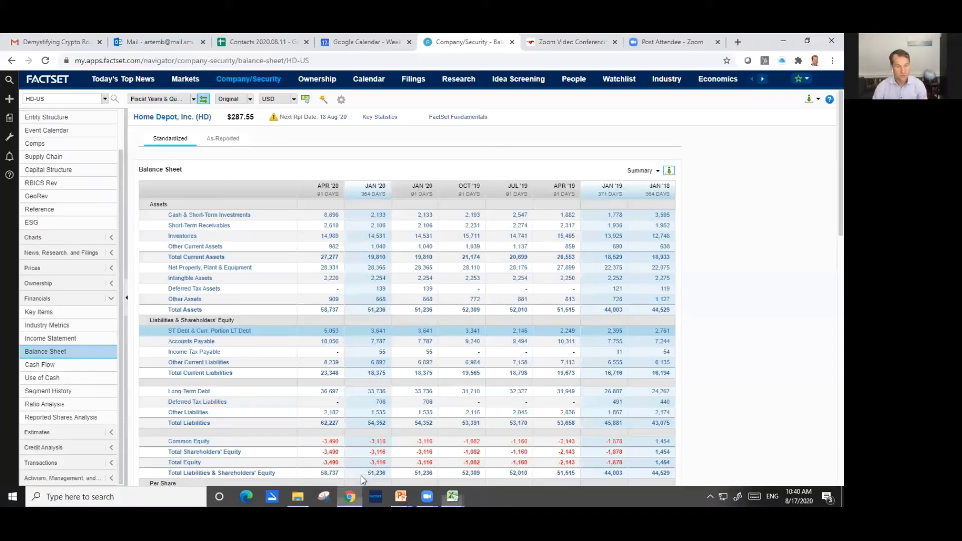
left_click(52, 344)
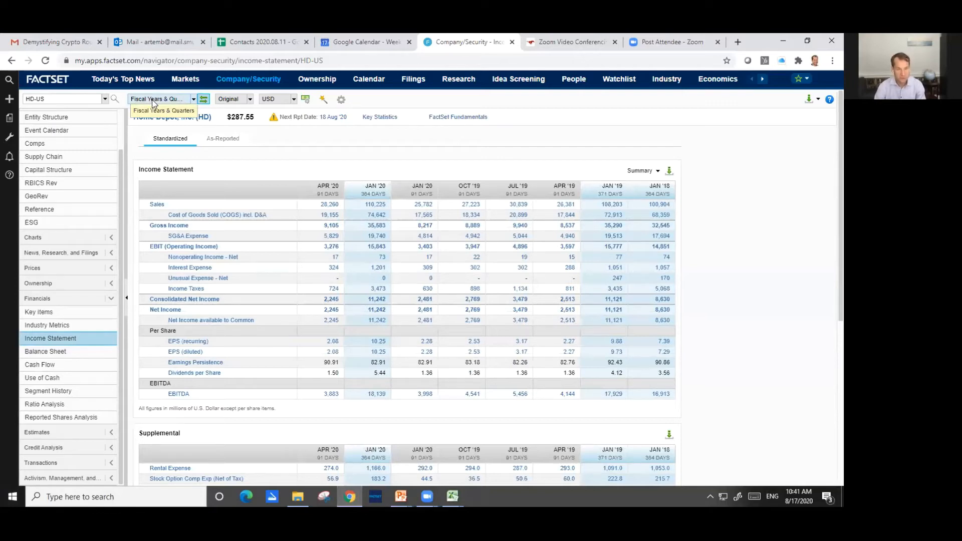
left_click(193, 100)
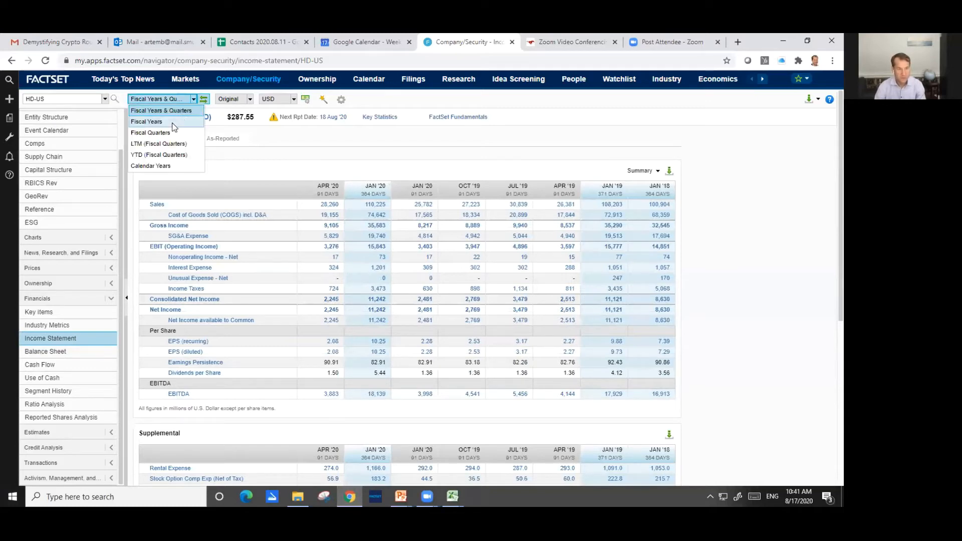
left_click(174, 127)
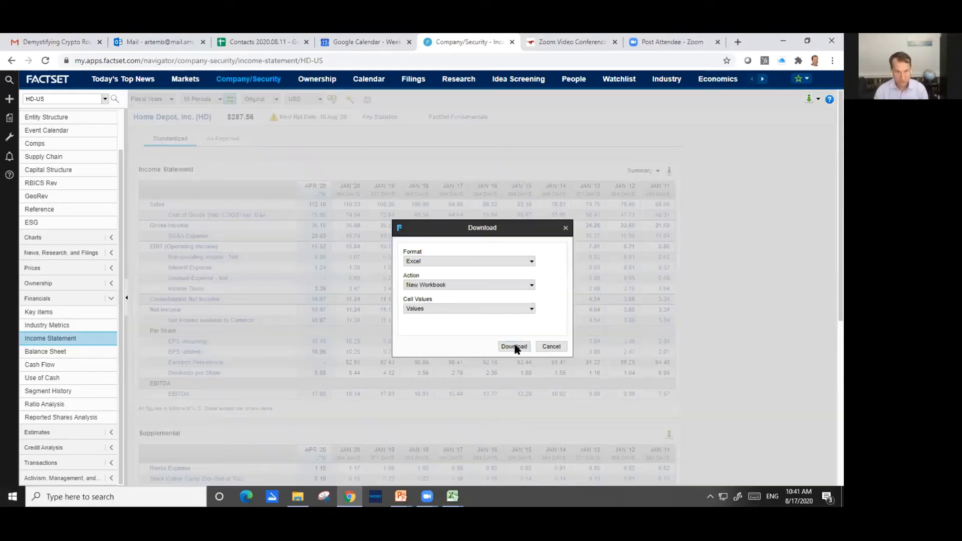
left_click(516, 347)
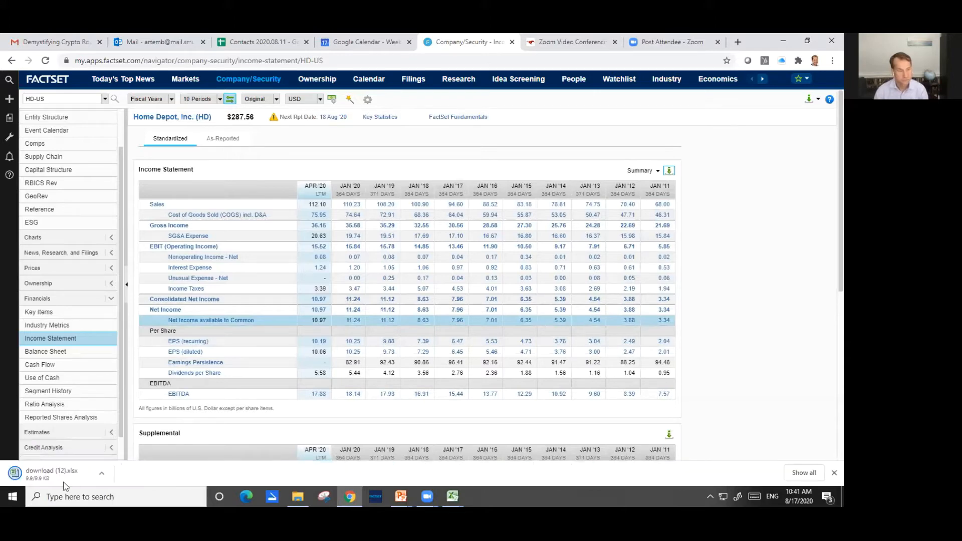
left_click(58, 471)
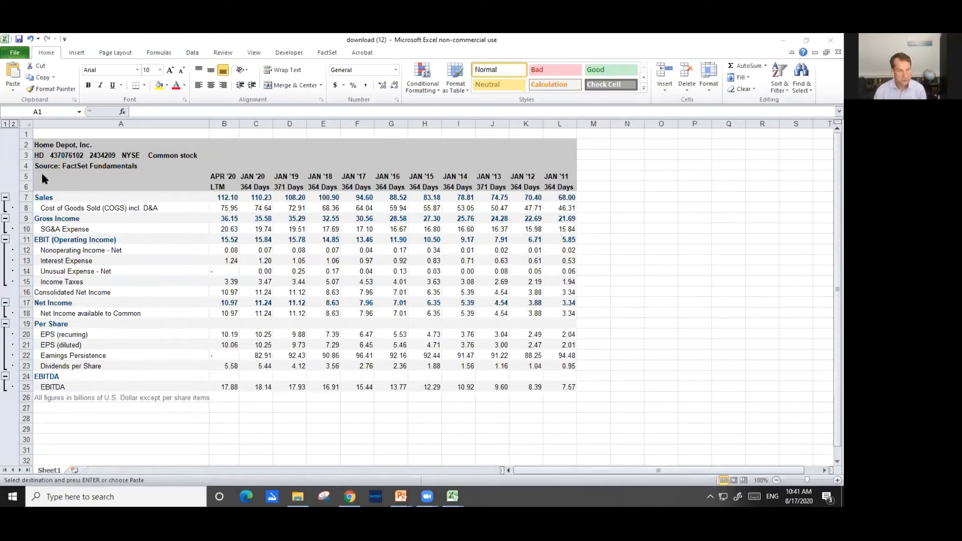
Copy the income statement table in the download (12) workbook, from the period headers in row 5 through the EBITDA values in row 25
key("Down")
key("Down")
key("Down")
key("Down")
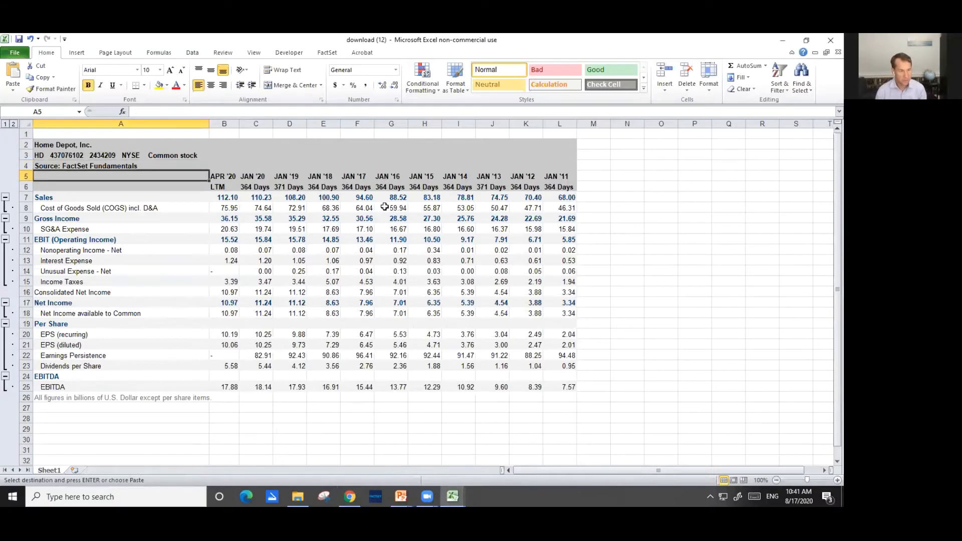
key("shift+Right")
key("shift+Right")
key("shift+Right")
key("shift+Right")
key("shift+Right")
key("shift+Right")
key("shift+Right")
key("shift+Right")
key("shift+Right")
key("shift+Right")
key("shift+Right")
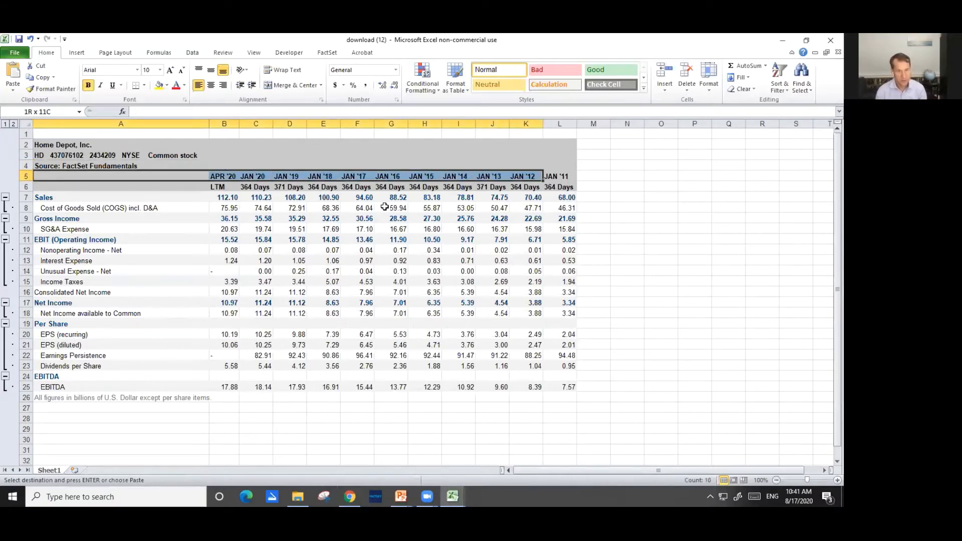
key("shift+Down")
key("shift+Down")
key("shift+Down")
key("shift+Down")
key("shift+Down")
key("shift+Down")
key("shift+Down")
key("shift+Down")
key("shift+Down")
key("shift+Down")
key("shift+Down")
key("shift+Down")
key("shift+Down")
key("shift+Down")
key("shift+Down")
key("shift+Down")
key("shift+Down")
key("shift+Down")
key("shift+Down")
key("shift+Down")
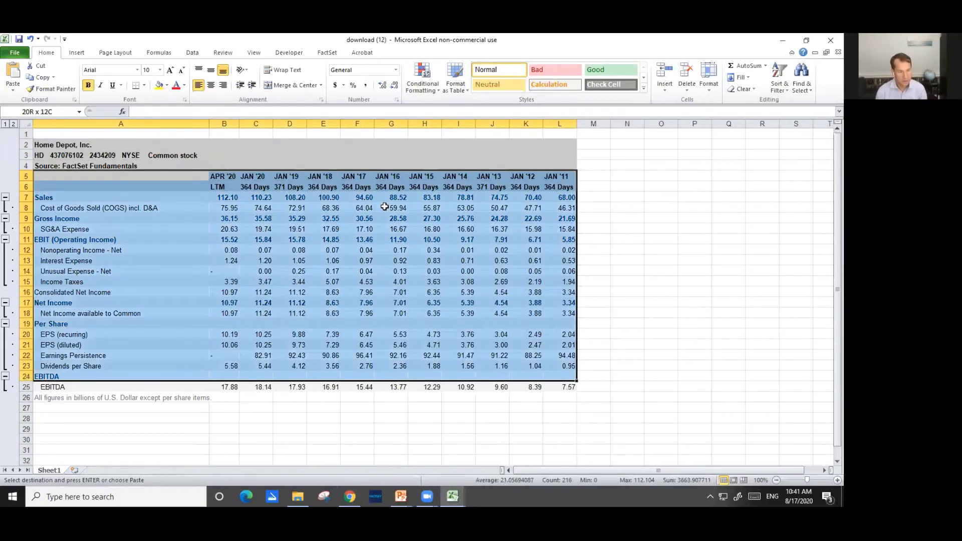
key("shift+Up")
key("ctrl+c")
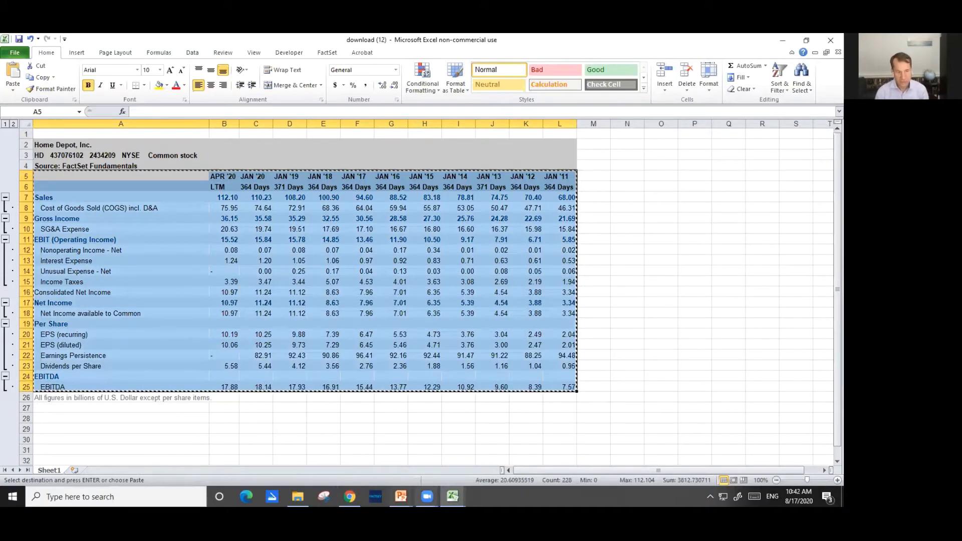
Switch to the HD Practice workbook and paste the copied income statement at cell B39 of the Financials sheet, below the balance sheet
left_click(452, 496)
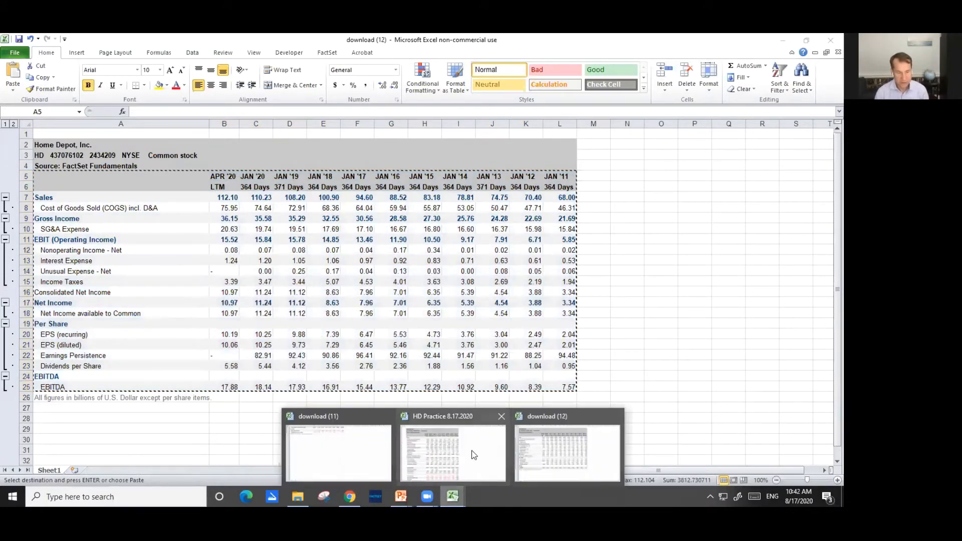
mouse_move(470, 450)
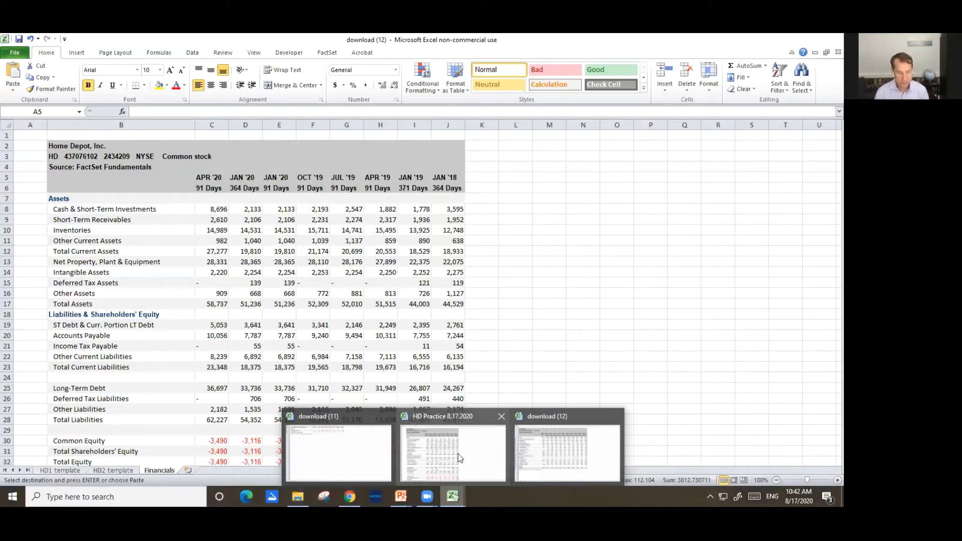
left_click(458, 453)
scroll(164, 177, "down", 11)
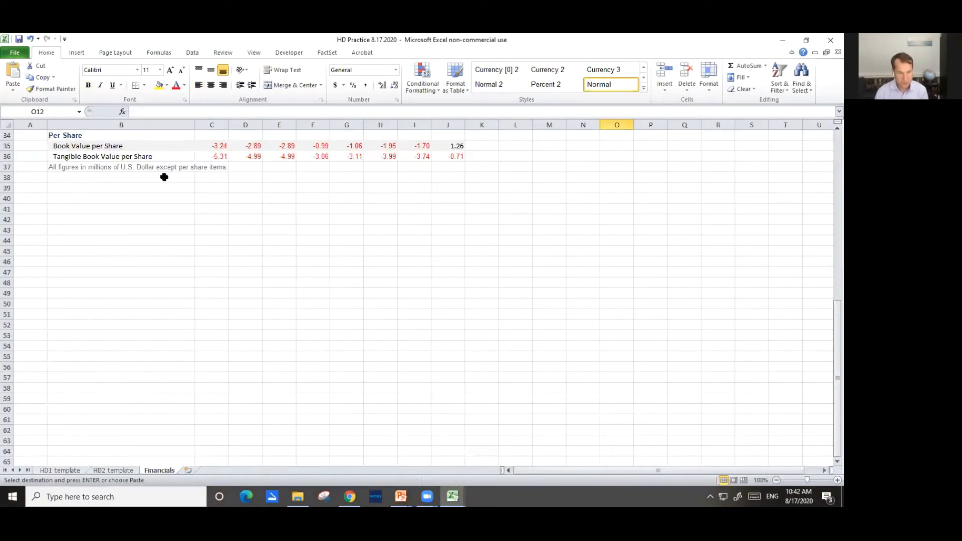
left_click(115, 191)
key("ctrl+v")
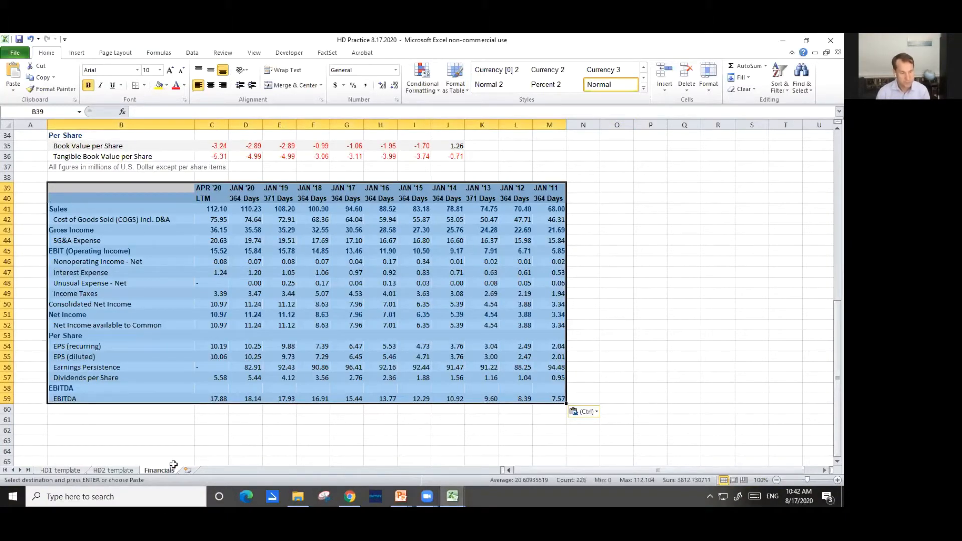
Switch to the PowerPoint slide show and review the Step 1 instructions for obtaining Home Depot's financial information
left_click(400, 496)
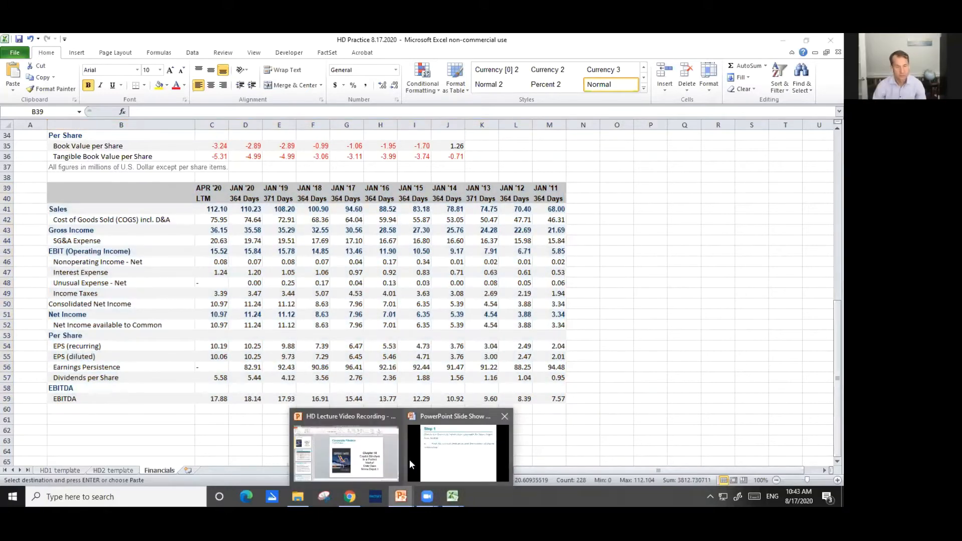
mouse_move(401, 496)
left_click(450, 449)
left_click(450, 450)
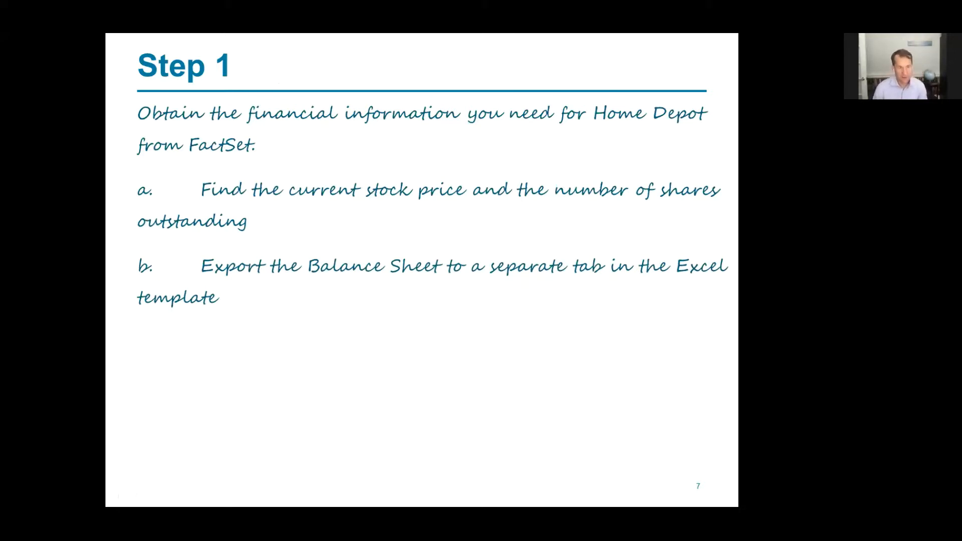
Switch to FactSet in the browser and open Home Depot's Price History report to find the current stock price
key("alt+Tab")
key("alt+Tab")
key("alt+Tab")
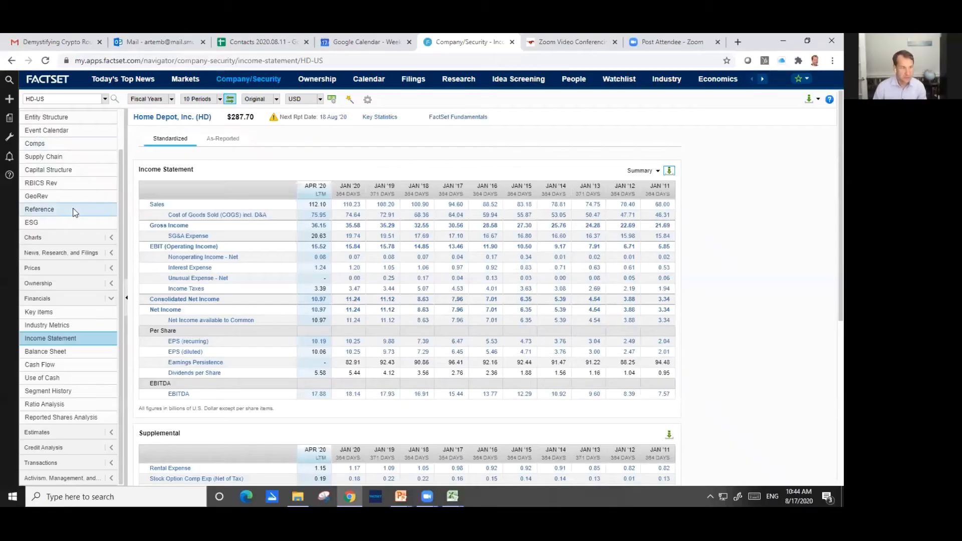
scroll(45, 150, "up", 2)
left_click(50, 149)
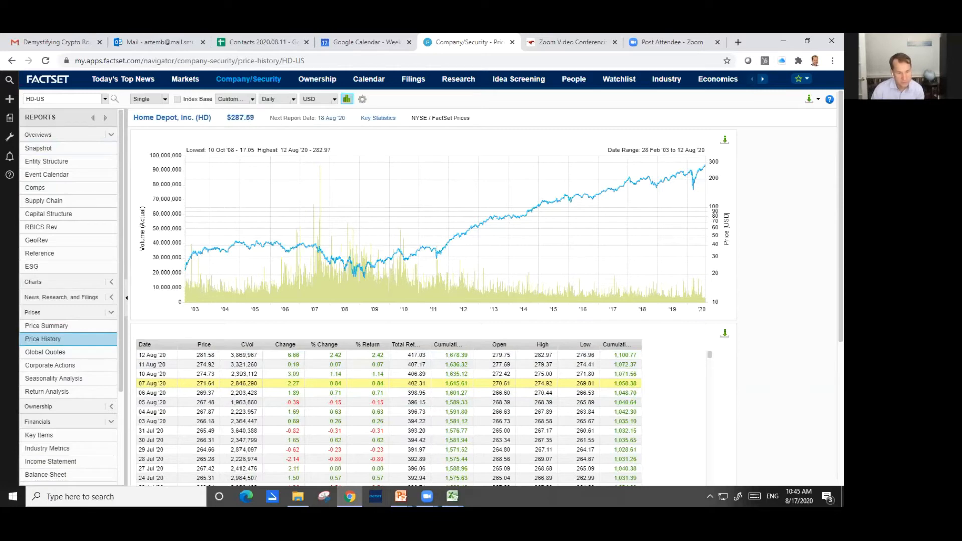
Return to the HD Practice workbook in Excel and select the Stock Price cell C6 on the HD1 template sheet
mouse_move(453, 496)
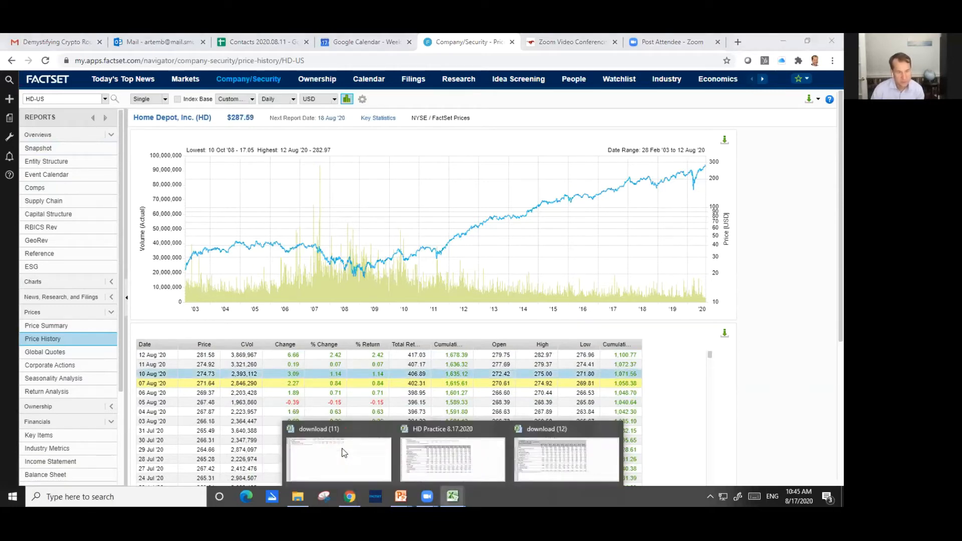
left_click(396, 435)
scroll(394, 419, "up", 11)
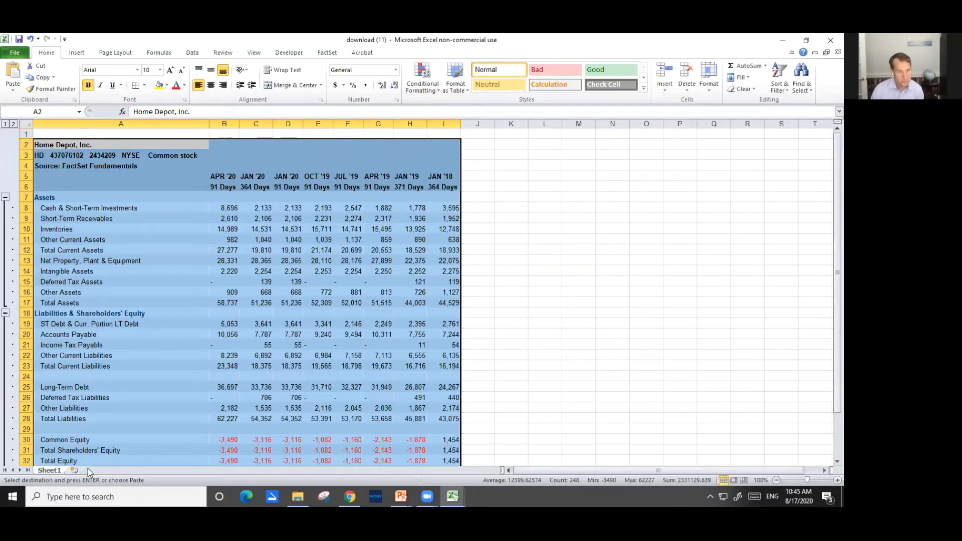
key("ctrl+Tab")
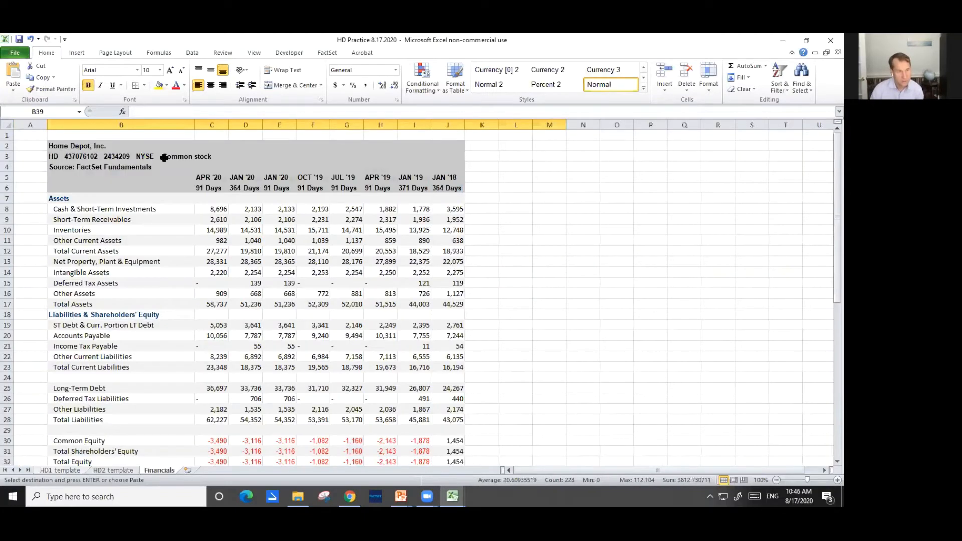
key("ctrl+Page_Up")
key("ctrl+Page_Up")
key("Up")
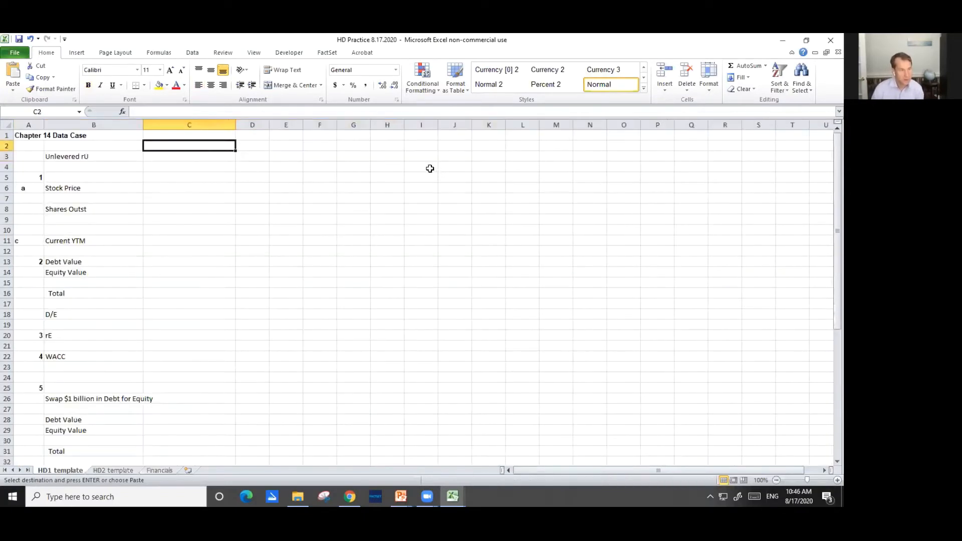
key("Down")
key("Down")
key("Down")
key("Down")
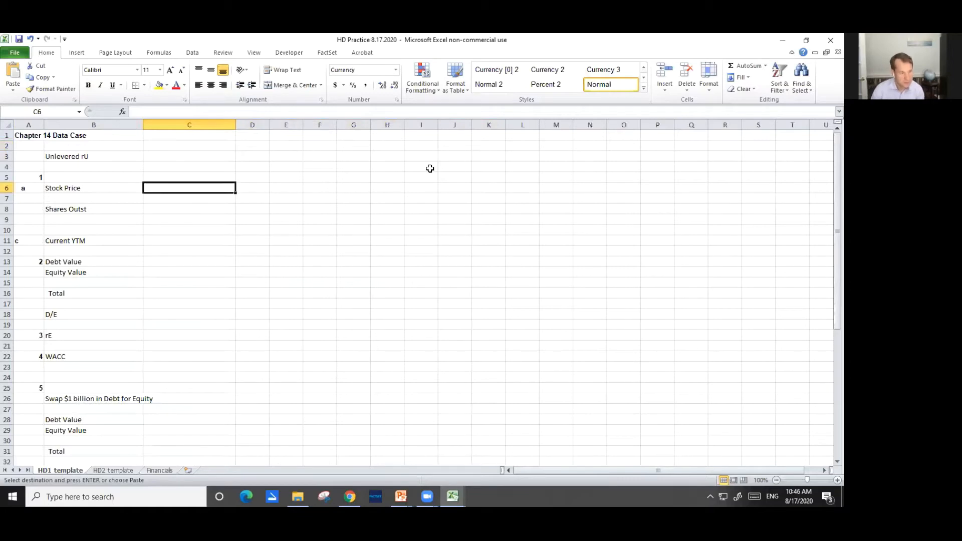
Check Home Depot's current price in FactSet and enter 287.59 as the Stock Price in C6 of the HD1 template sheet
key("alt+Tab")
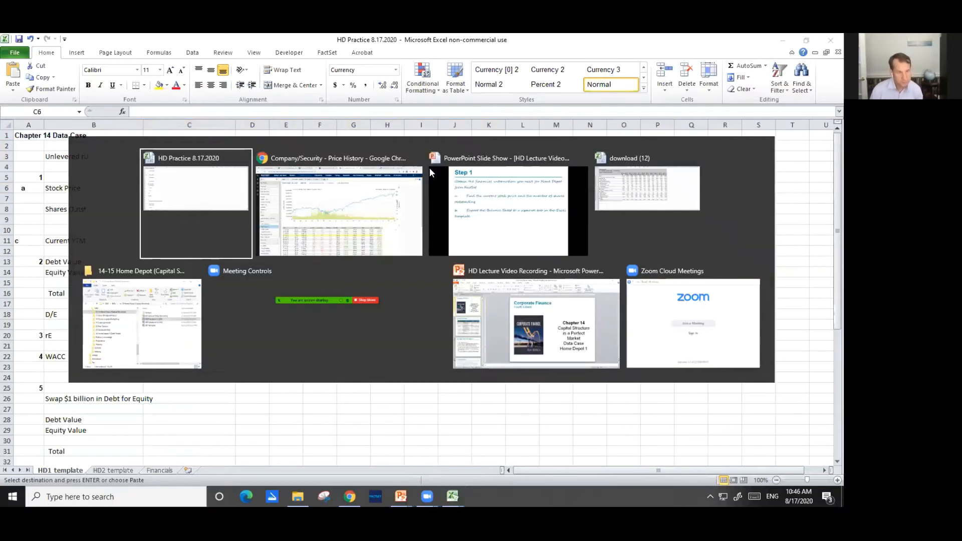
key("alt+Tab")
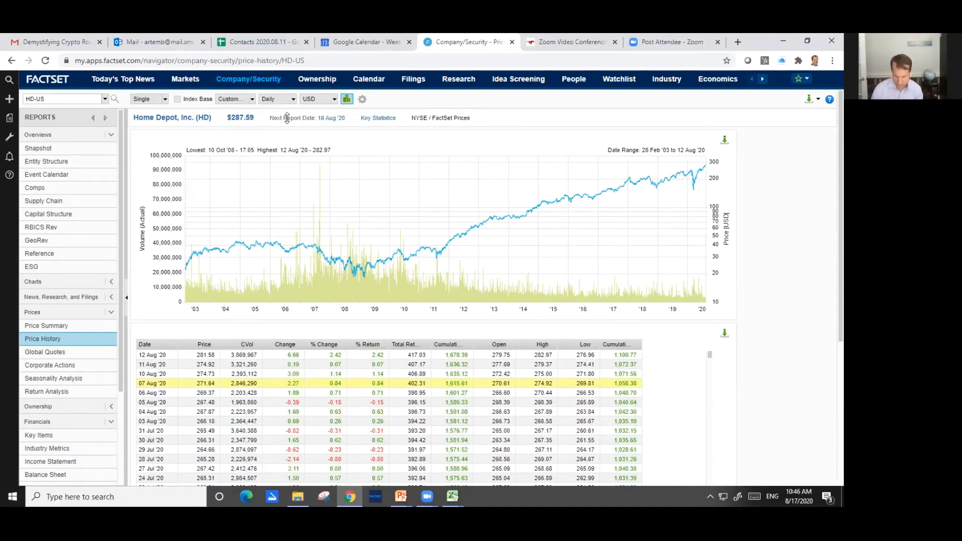
key("alt+Tab")
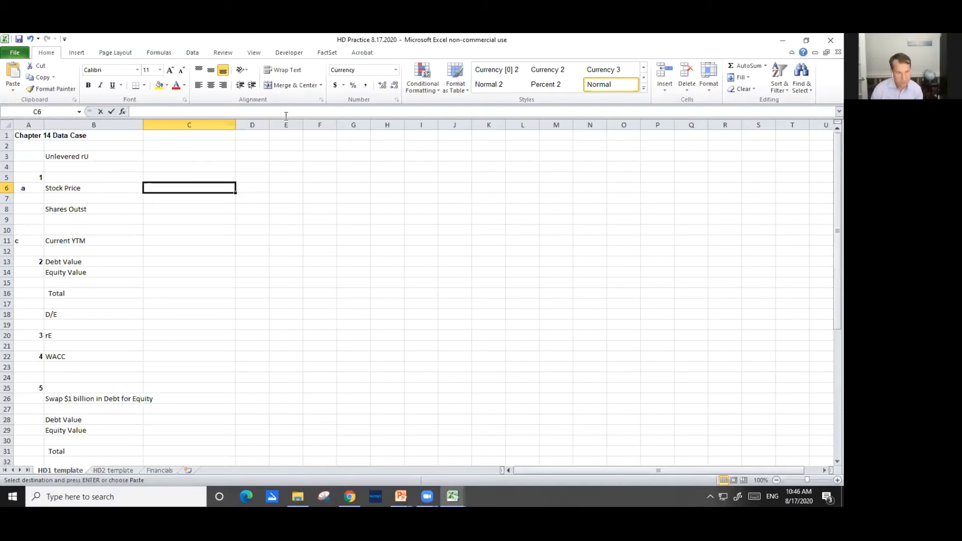
type("287.59")
key("ctrl+Return")
Set the Unlevered rU in cell C3 to 12%
key("Up")
key("Up")
key("Up")
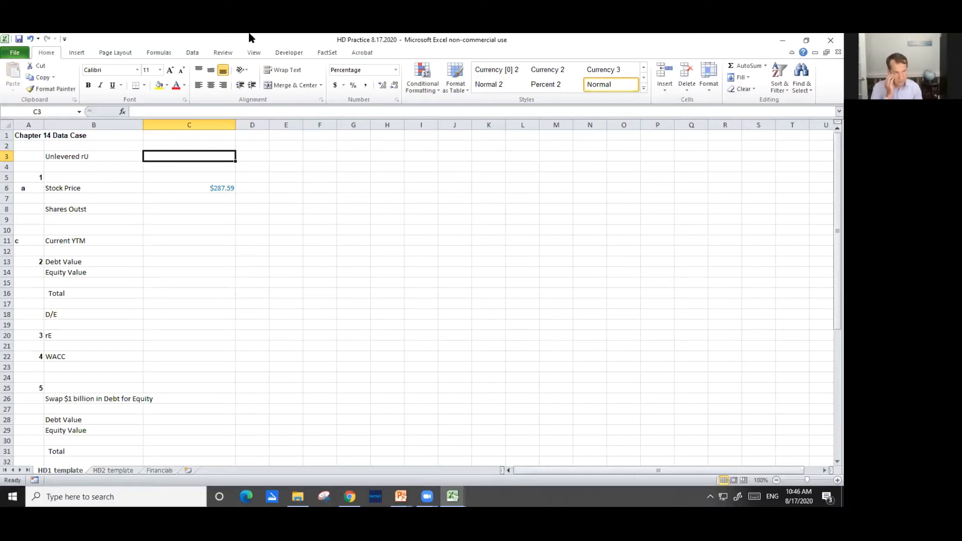
type("12")
key("Return")
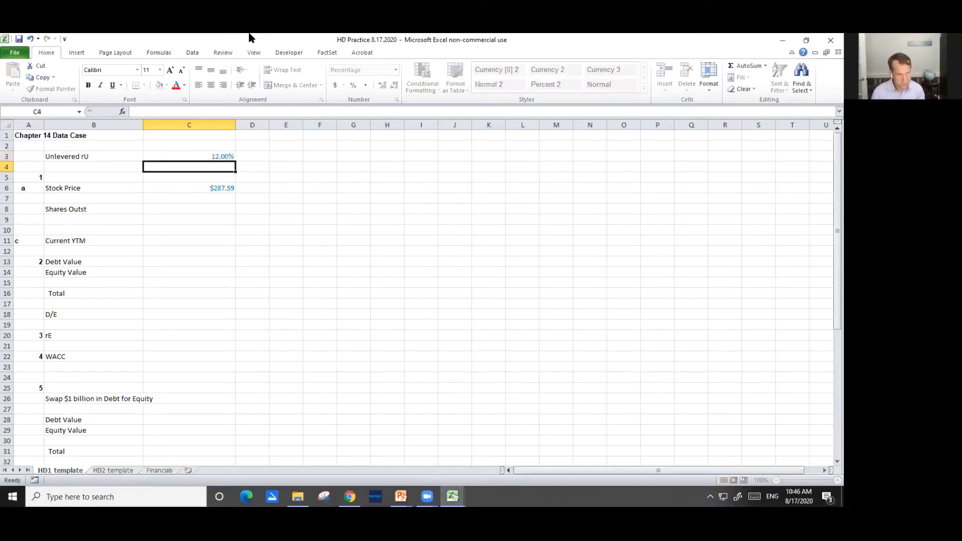
Select the Shares Outst cell C8, switch to FactSet's Home Depot Snapshot, and copy the Fully Diluted Shares Outstanding figure from the FD Shares Out details
key("Down")
key("Down")
key("Down")
key("Down")
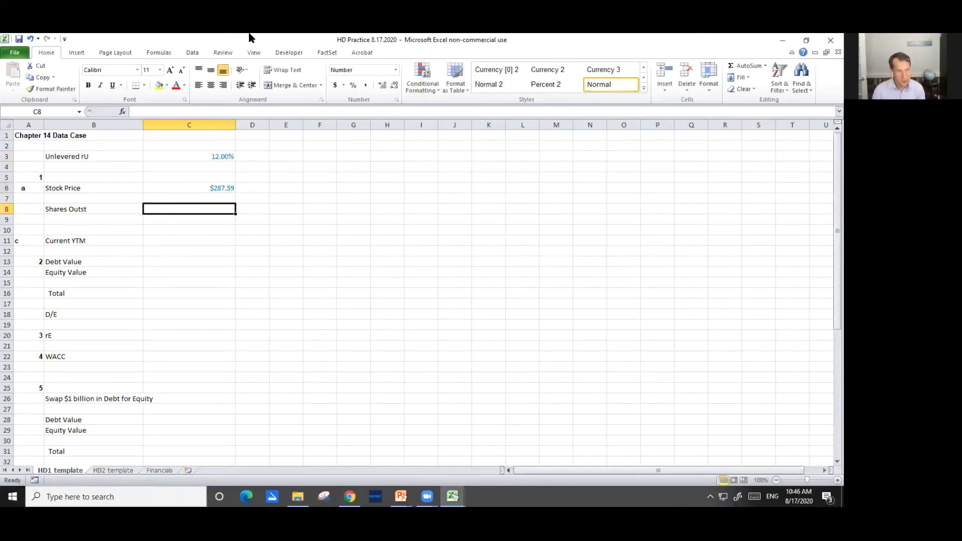
key("alt+Tab")
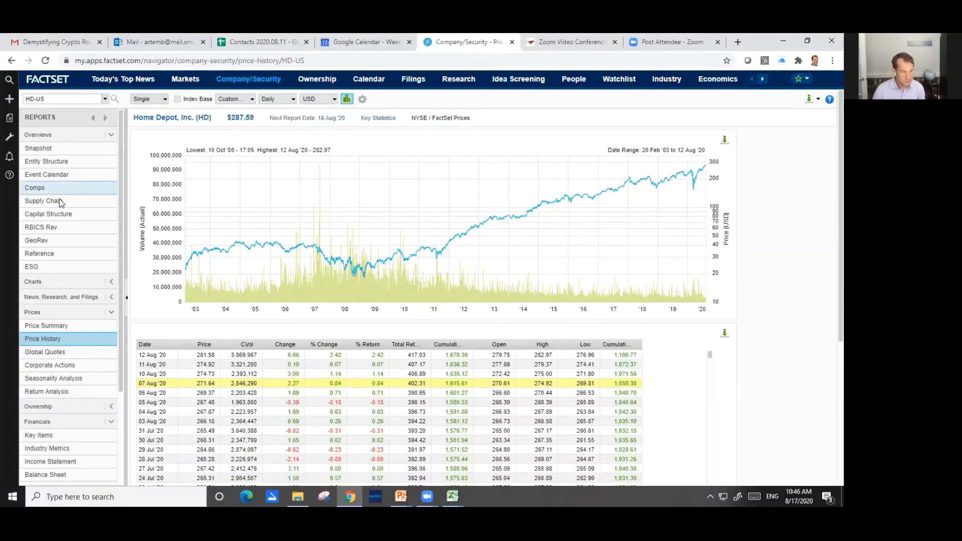
left_click(50, 147)
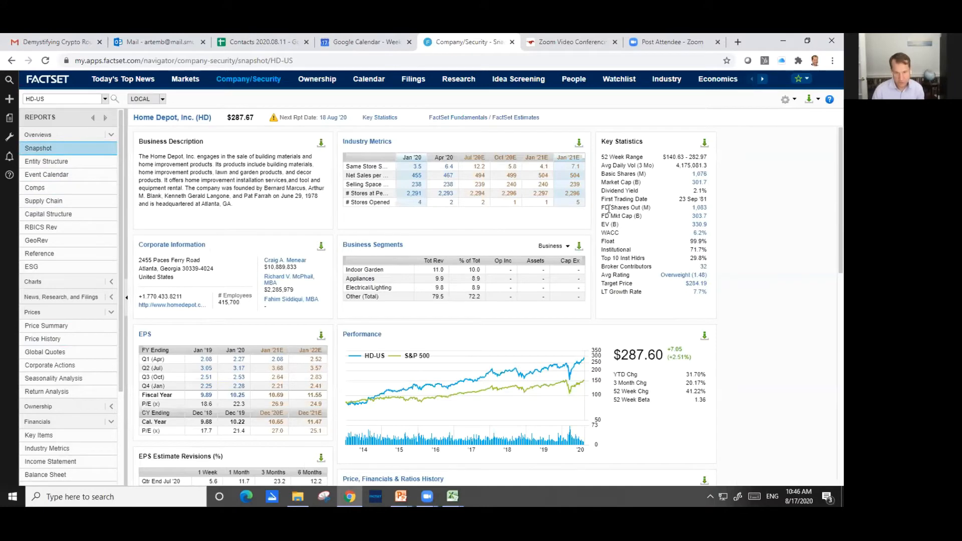
left_click_drag(602, 208, 650, 207)
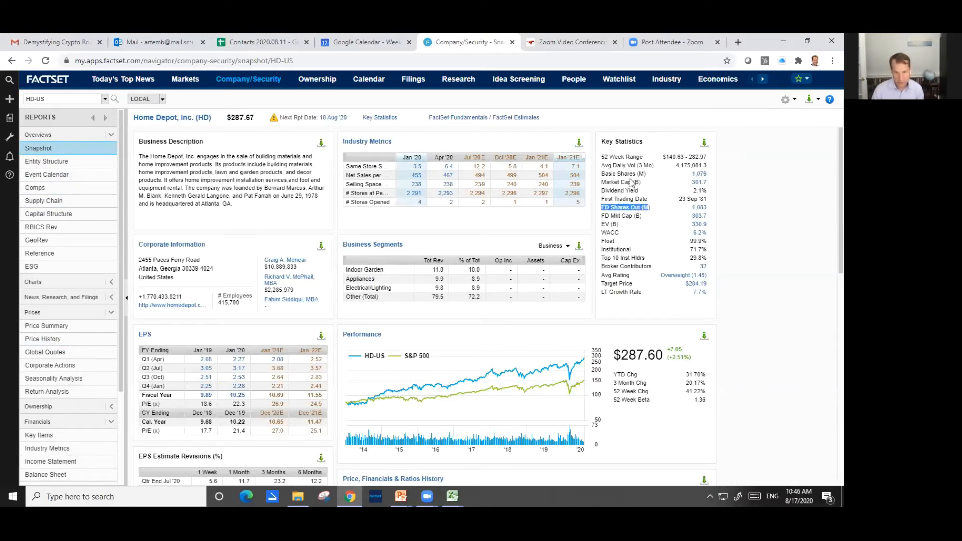
left_click(701, 209)
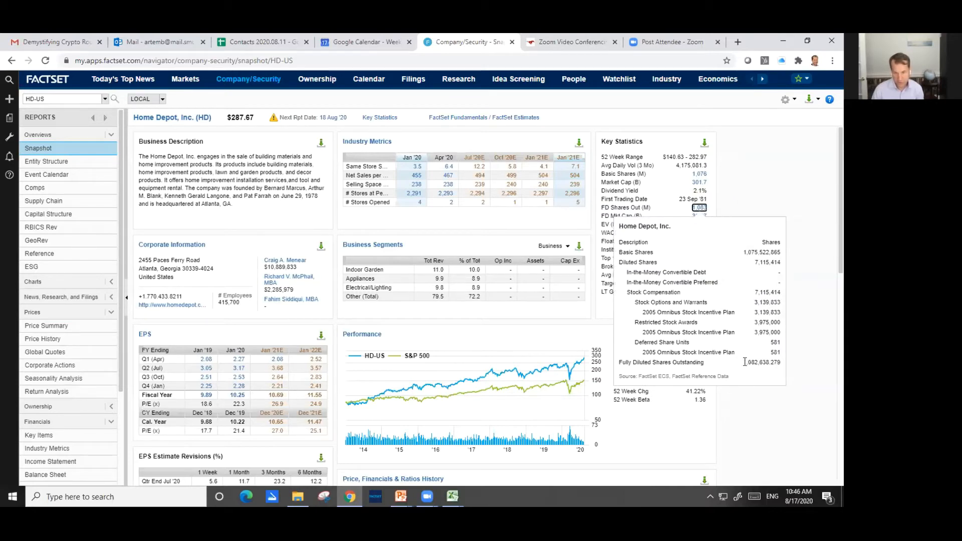
left_click_drag(745, 362, 779, 362)
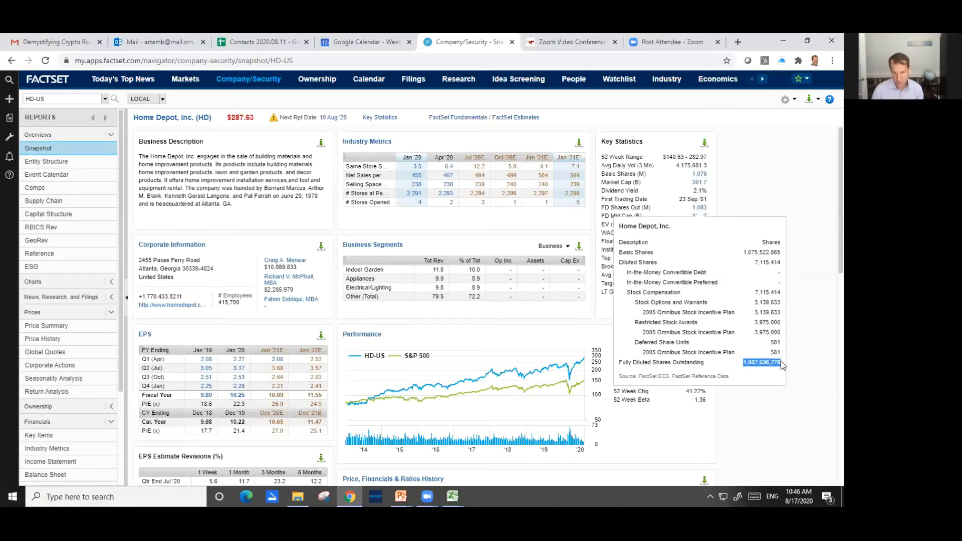
right_click(766, 362)
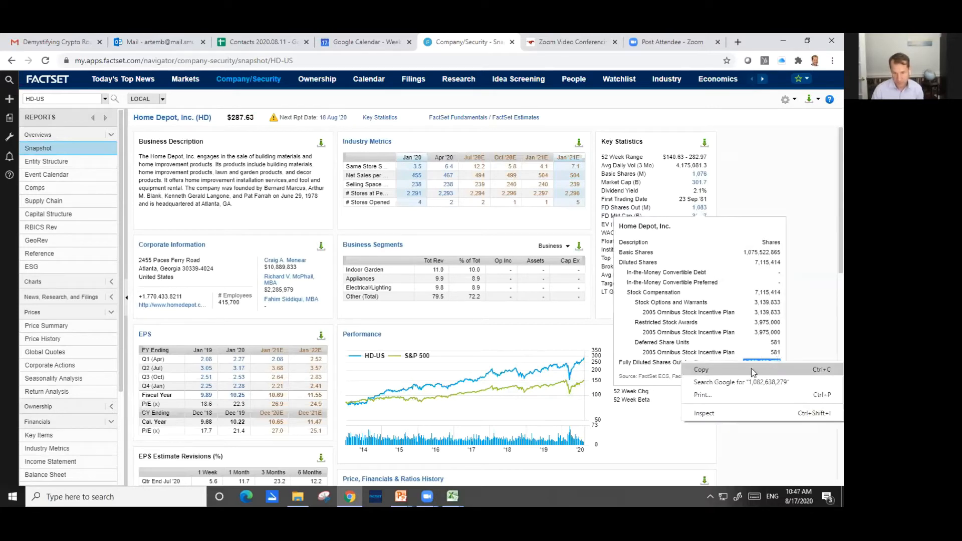
left_click(654, 364)
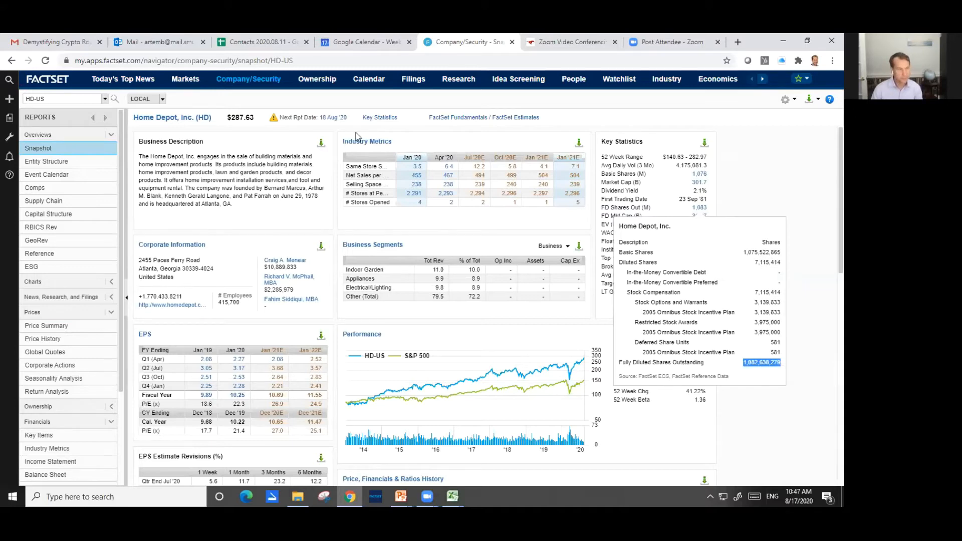
Return to the HD Practice workbook and insert the copied share count into cell C8 using Paste Special as HTML
key("alt+Tab")
key("alt+e")
key("s")
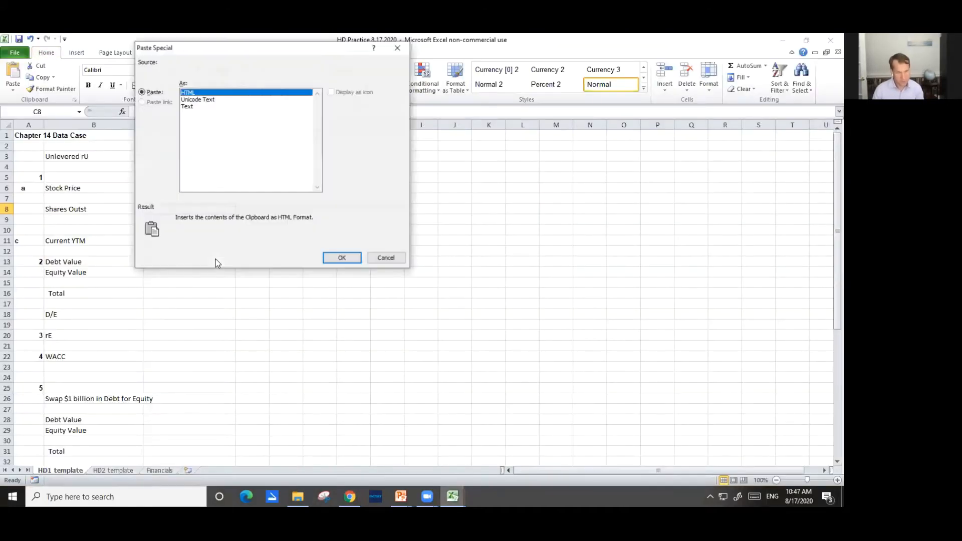
key("Return")
Review the cost-of-debt instruction on the Step 1 slide, and open Home Depot's DCS Detail report under Credit Analysis in FactSet
key("alt+Tab")
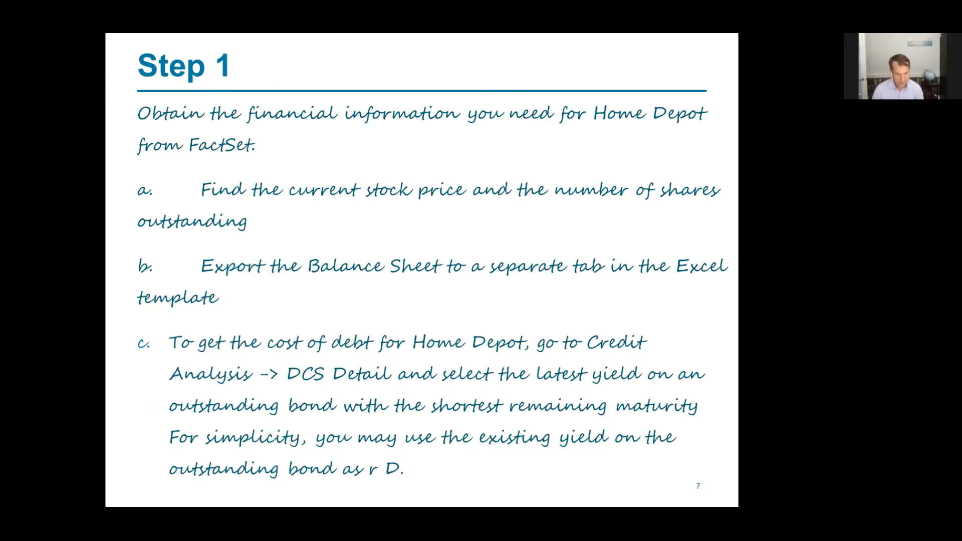
key("alt+Tab")
key("Tab")
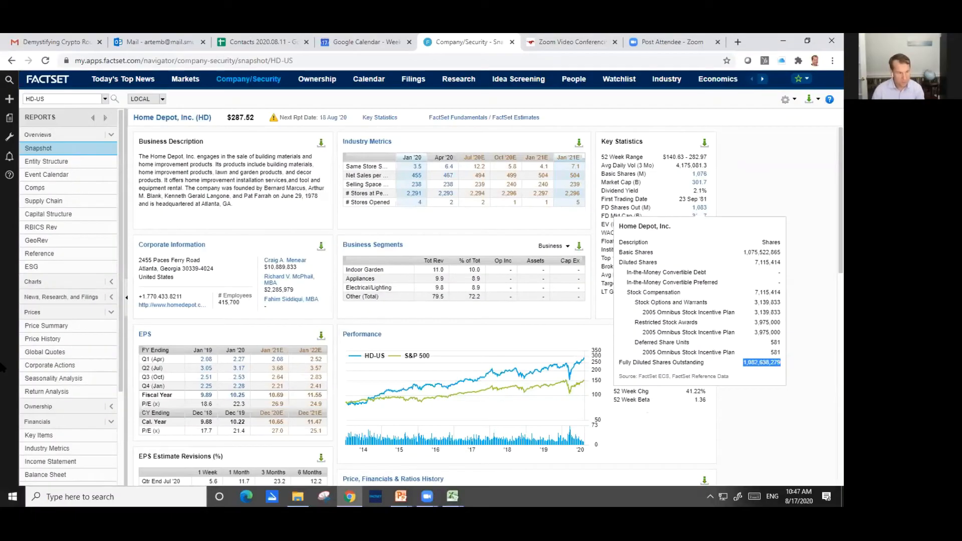
scroll(73, 399, "down", 2)
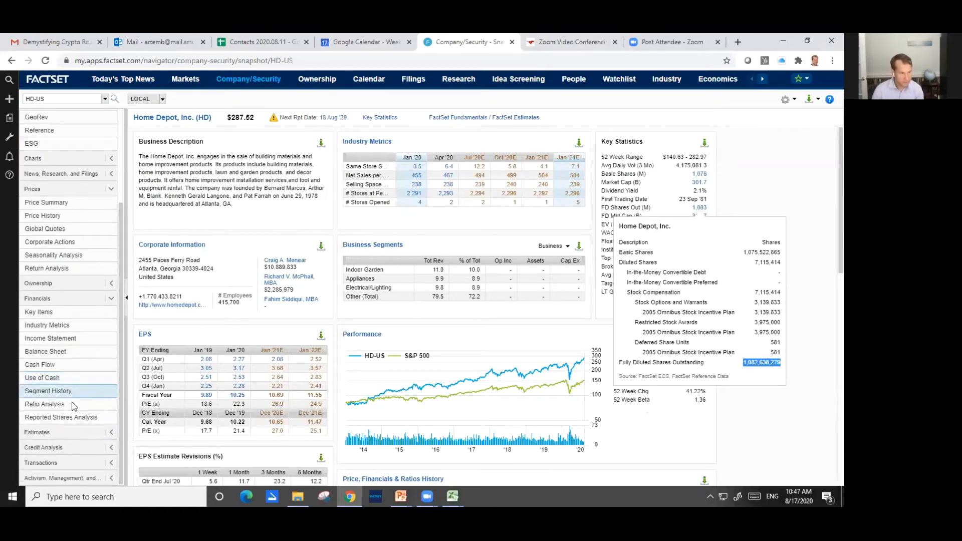
left_click(112, 449)
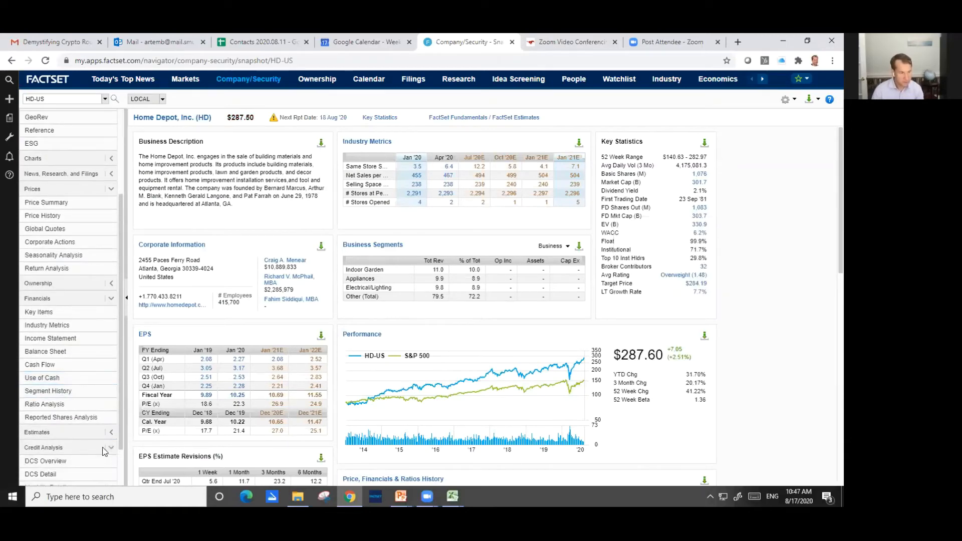
scroll(94, 443, "down", 1)
left_click(42, 424)
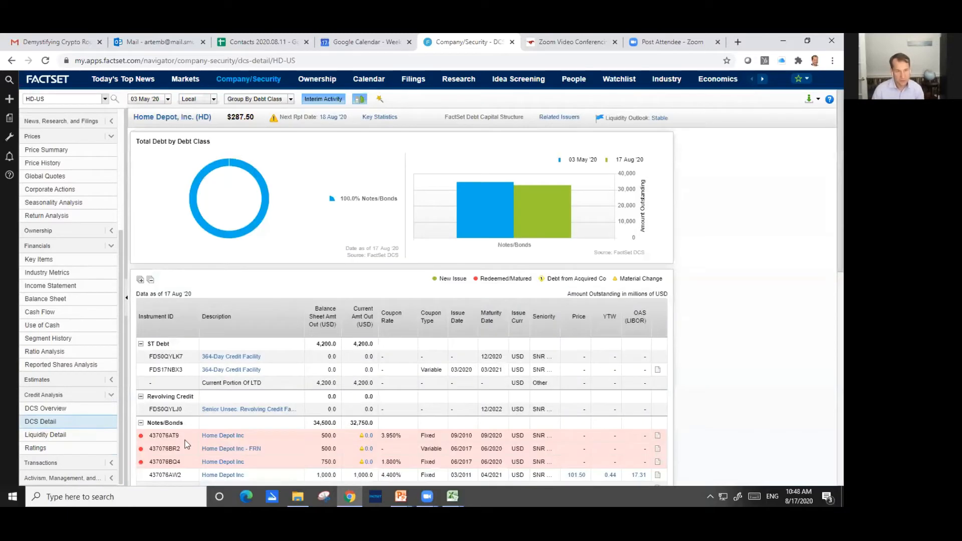
Examine the maturity dates and yields of Home Depot's outstanding notes and bonds to find the shortest remaining maturity
scroll(279, 435, "down", 3)
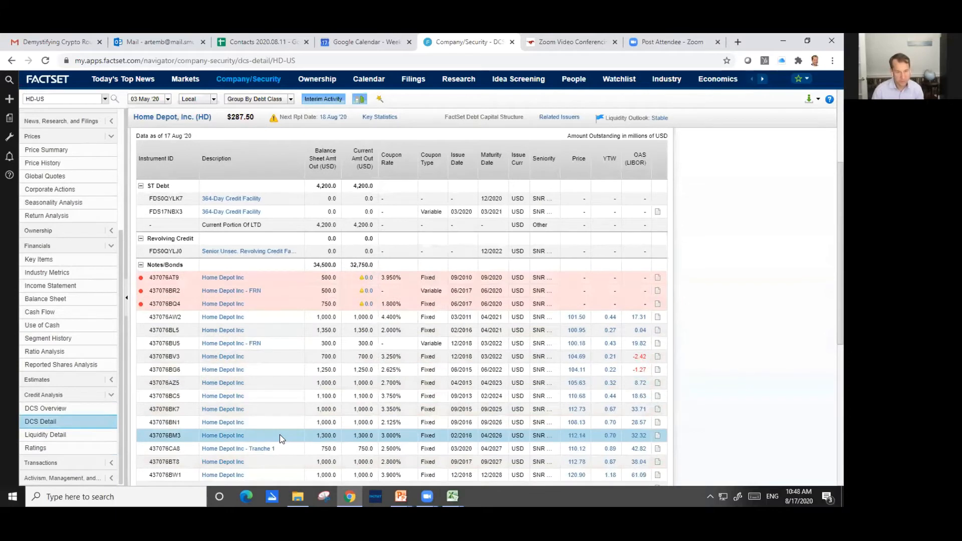
scroll(280, 437, "down", 1)
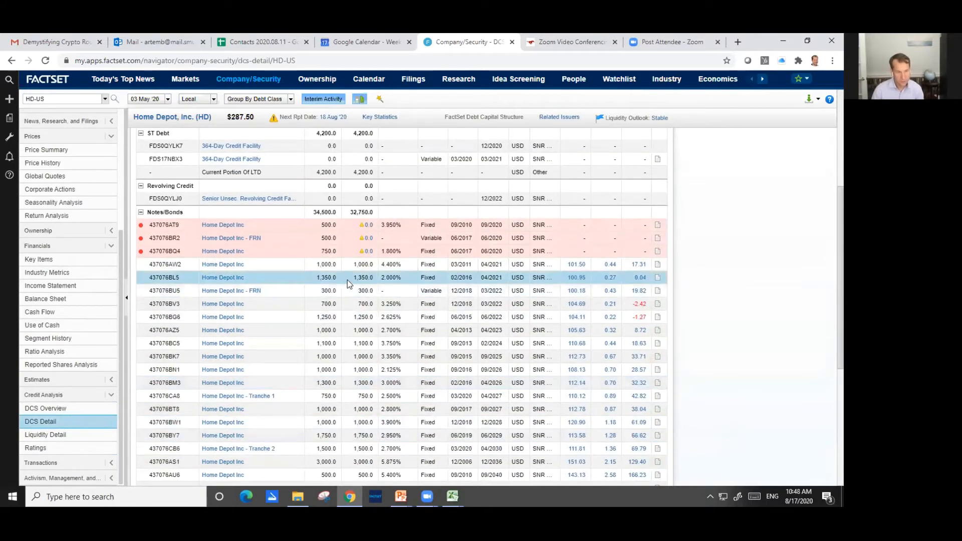
scroll(361, 304, "up", 1)
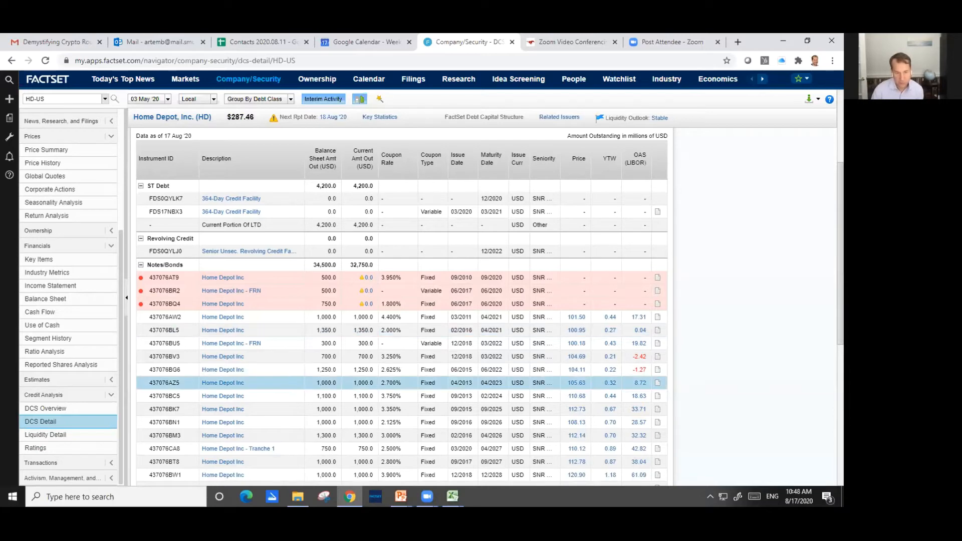
Return to the HD Practice workbook and enter 0.44% as the Current YTM in cell C11
mouse_move(453, 496)
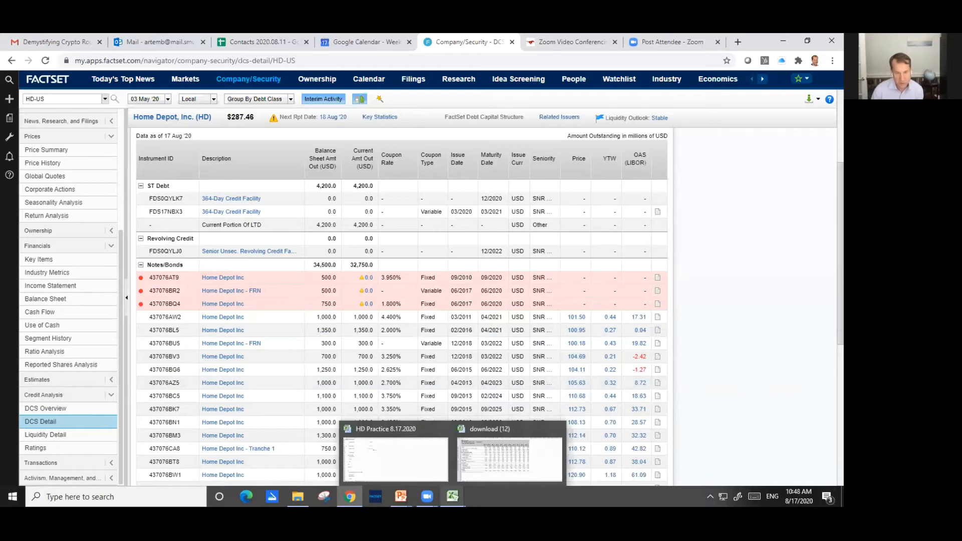
left_click(423, 461)
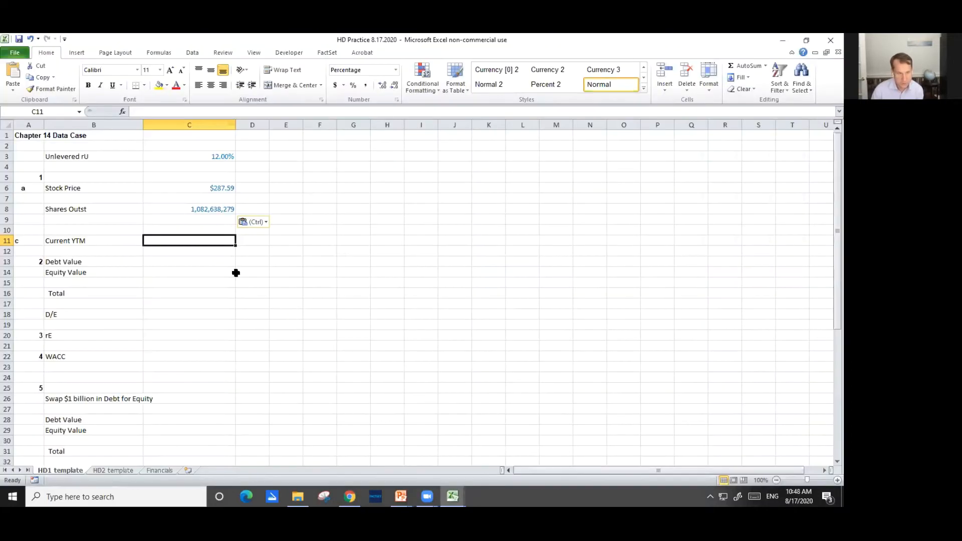
type(".")
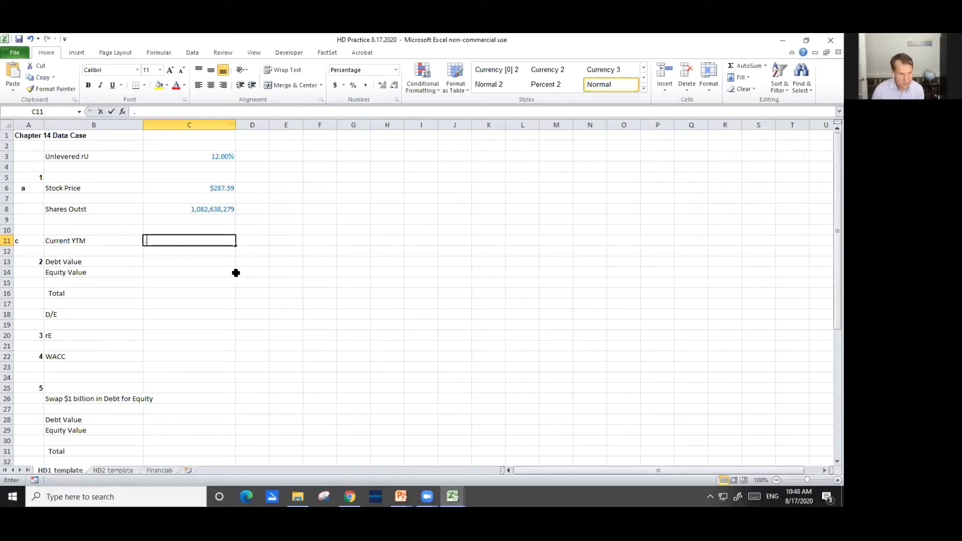
type("44")
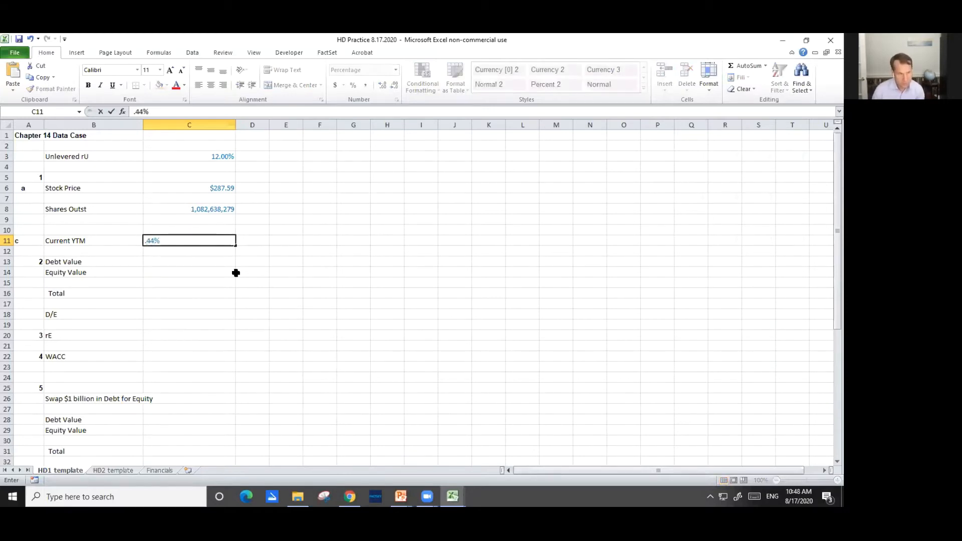
key("Return")
key("Return")
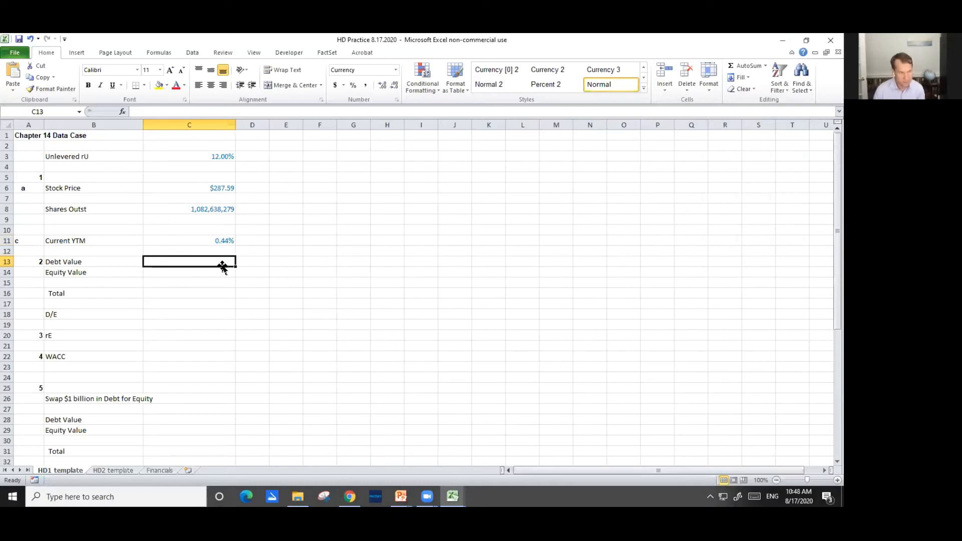
Switch to the slide show and reveal the Step 2 instructions for computing Home Depot's market D/E ratio
mouse_move(401, 496)
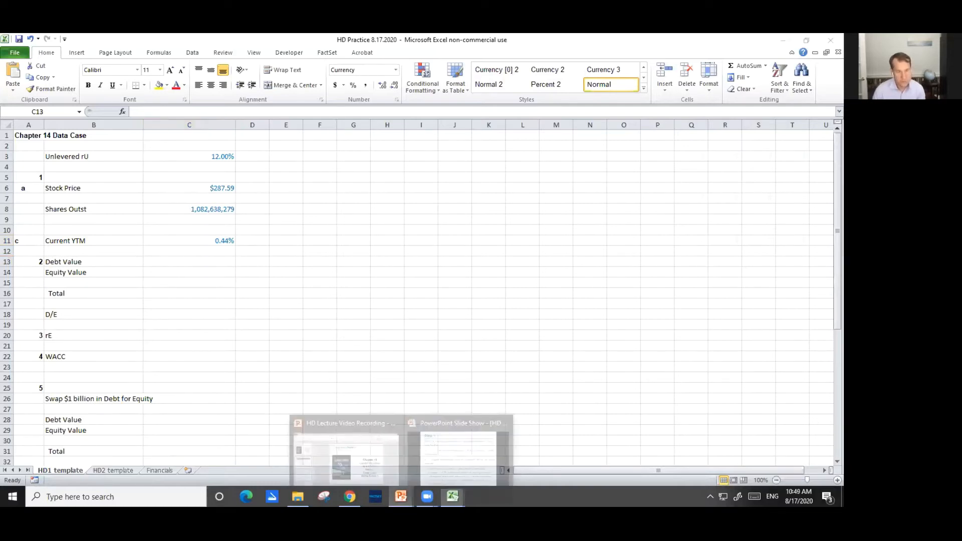
left_click(458, 458)
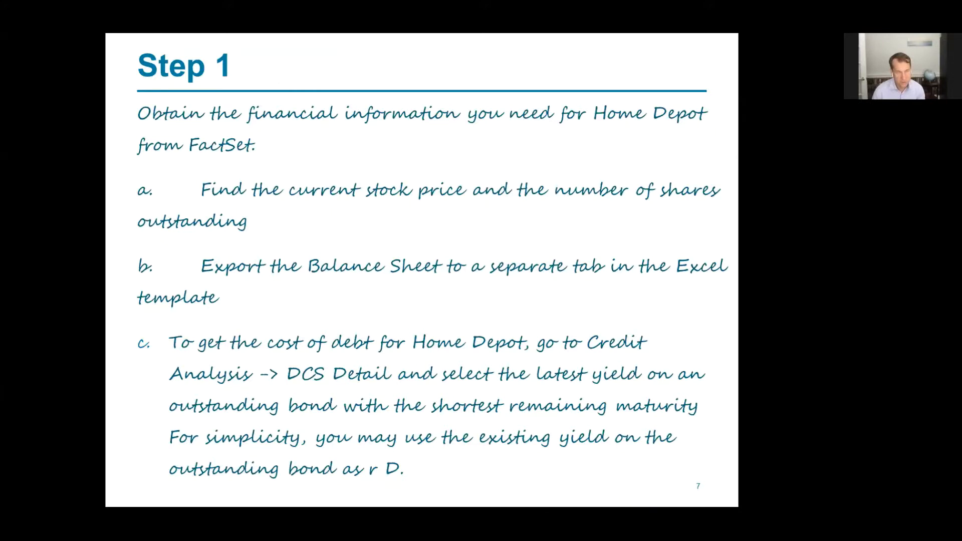
key("Right")
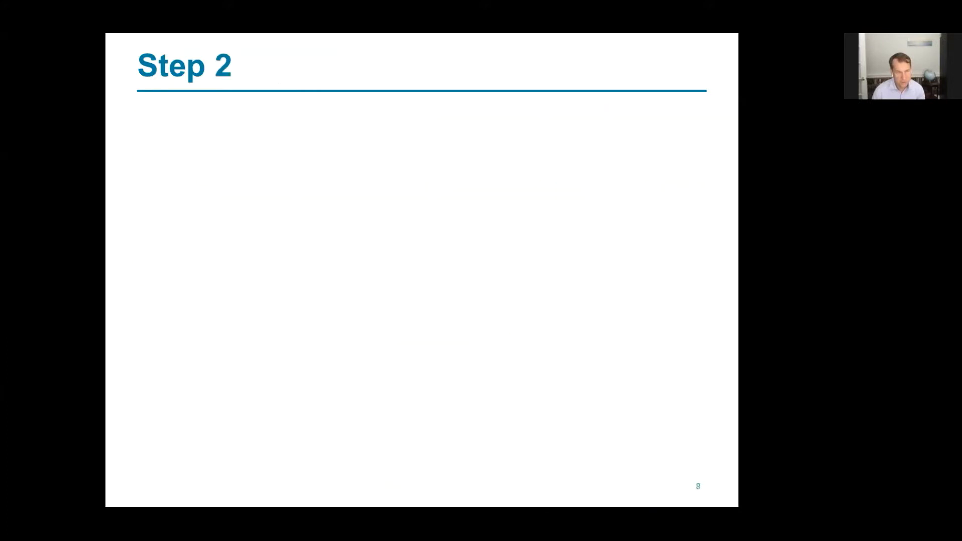
key("Right")
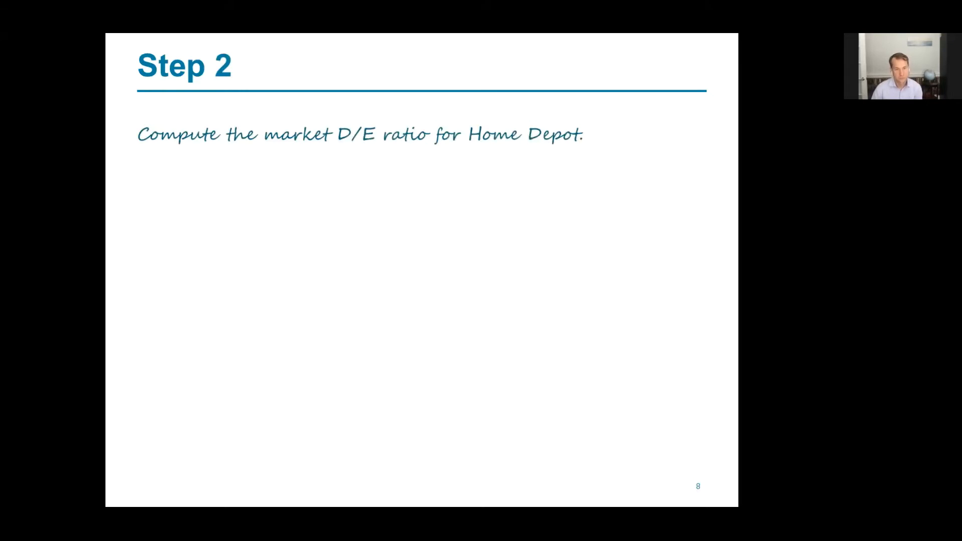
key("Right")
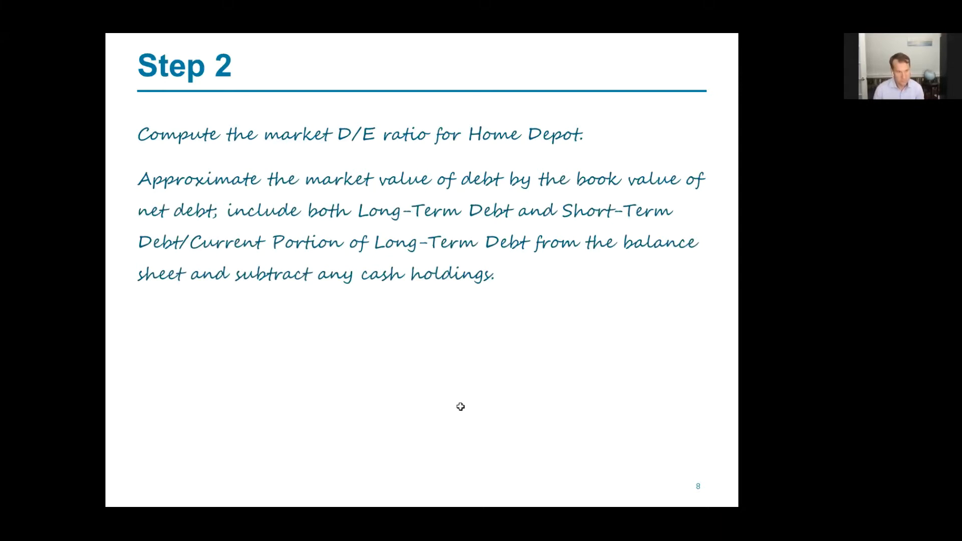
Back in the workbook's Financials sheet, highlight the APR '20 ST Debt & Curr. Portion LT Debt and Long-Term Debt values in yellow
key("alt+Tab")
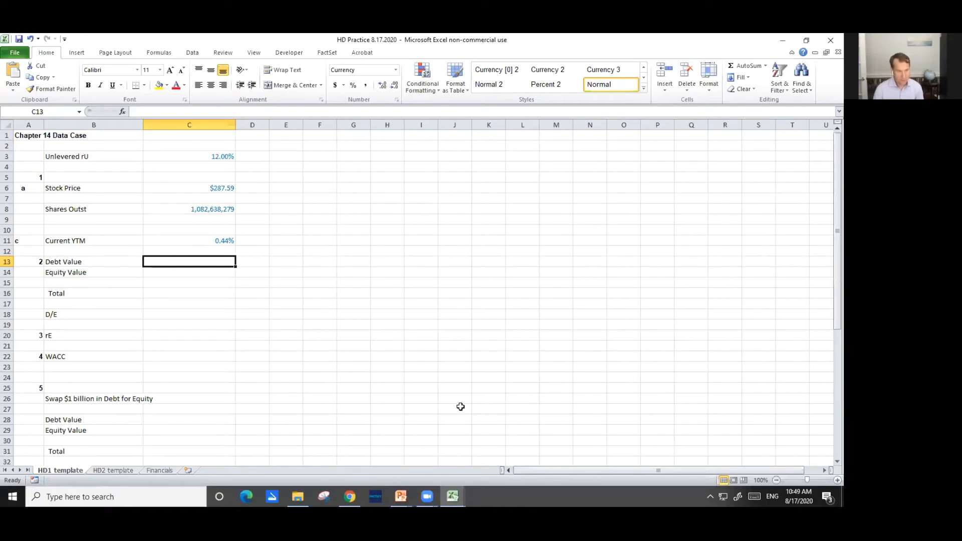
key("ctrl+Page_Down")
key("ctrl+Page_Down")
key("Down")
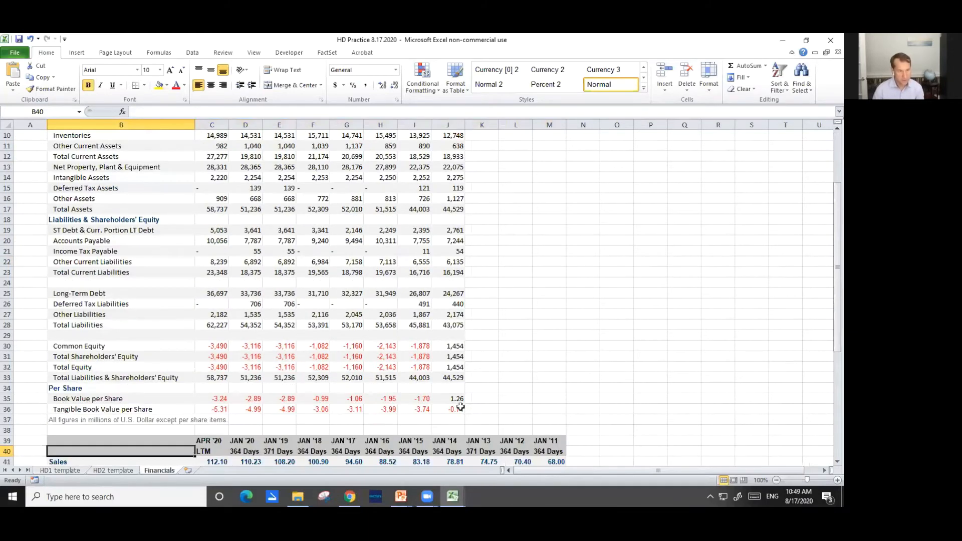
key("Page_Up")
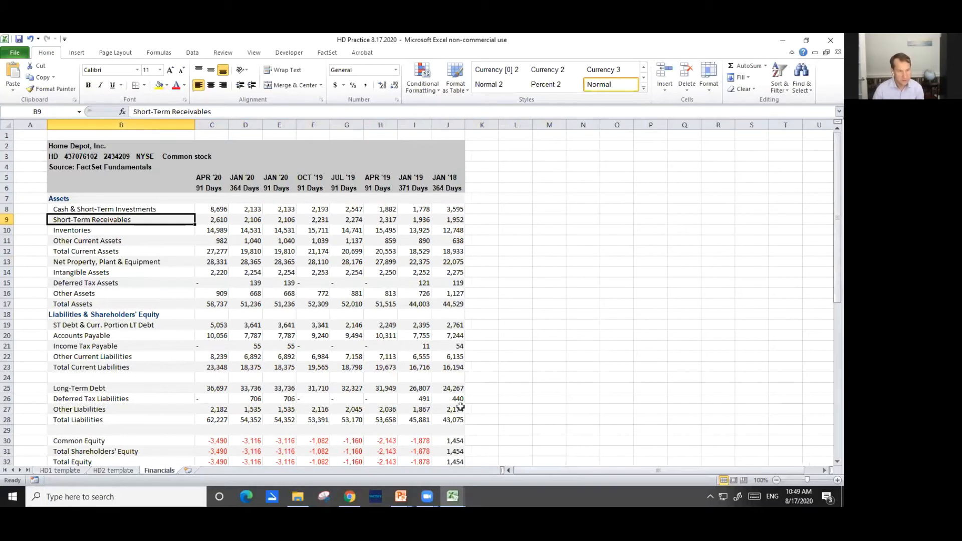
key("Down")
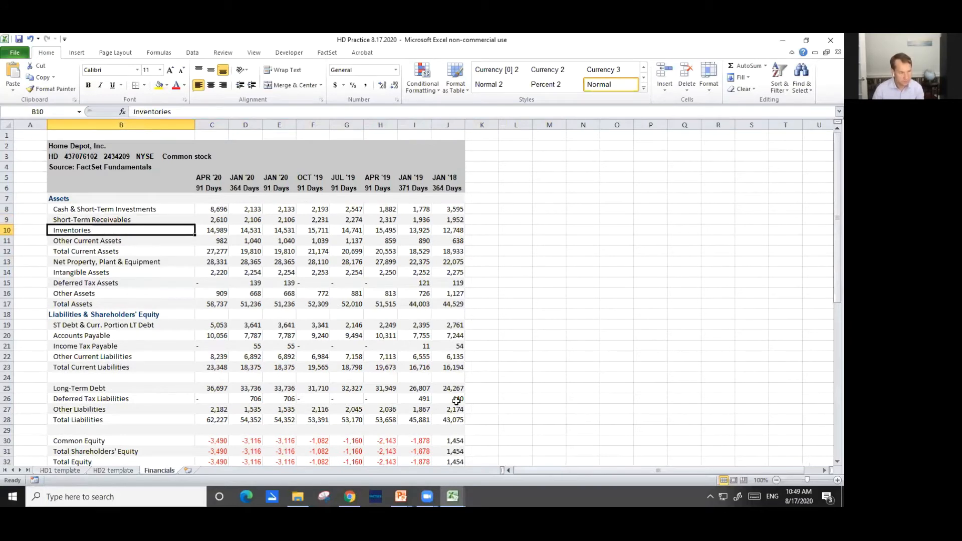
key("Down")
key("Down")
key("Down")
key("Down")
key("Down")
key("Down")
key("Down")
key("Down")
key("Down")
key("Right")
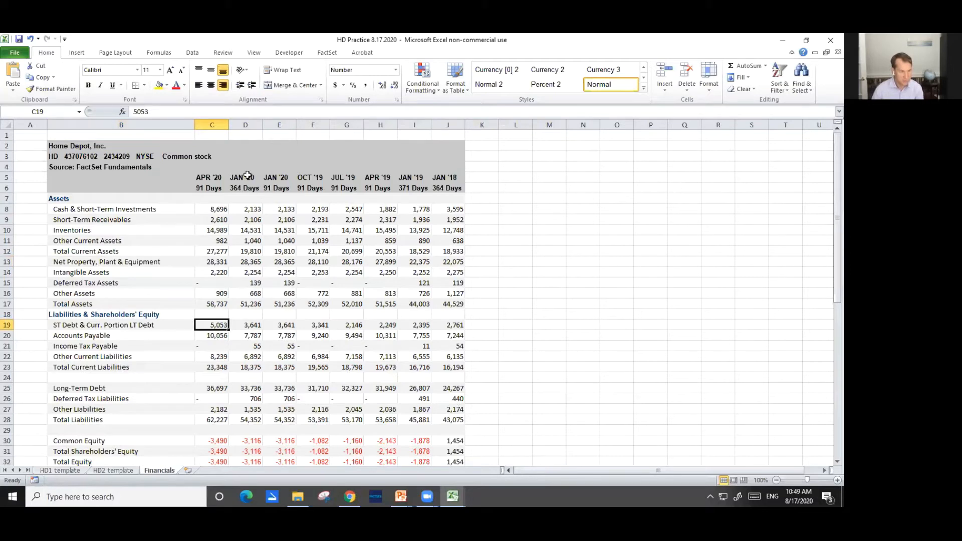
left_click(159, 86)
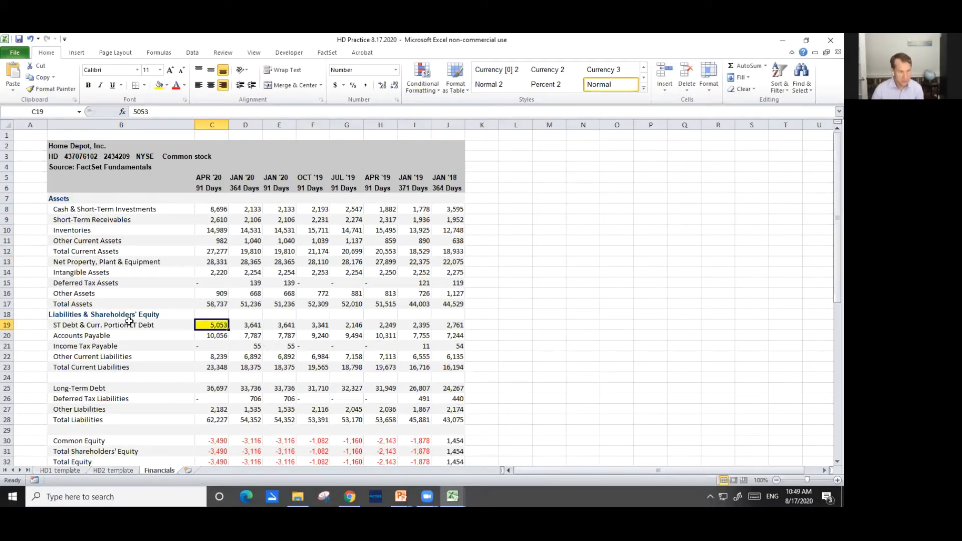
left_click(212, 390)
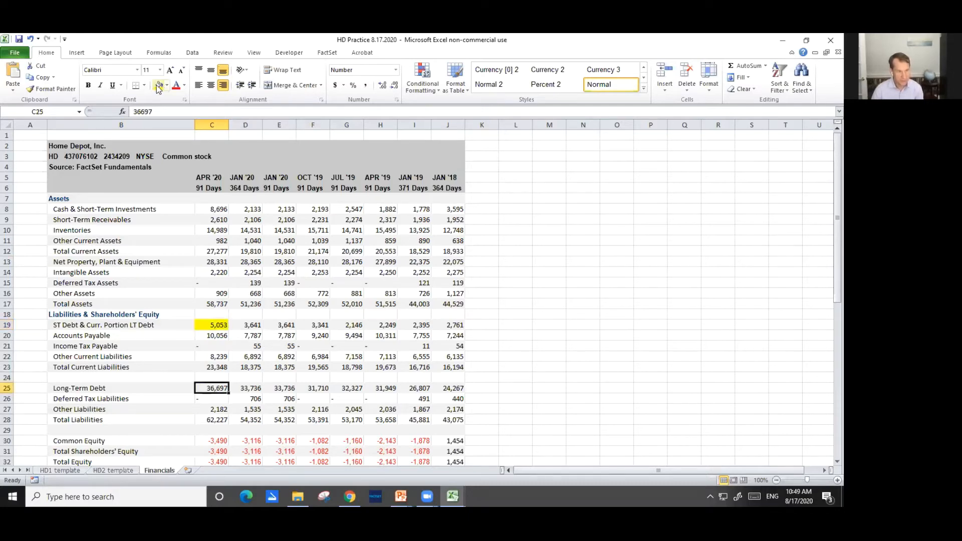
key("F4")
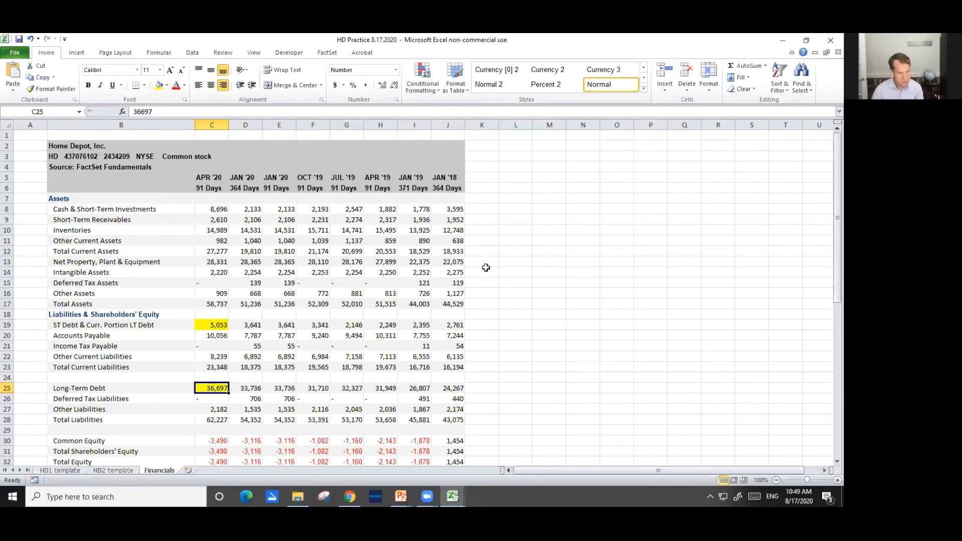
In the HD1 template's Debt Value cell C13, add the short-term and long-term debt with =Financials!C19+Financials!C25
key("ctrl+Page_Up")
key("Left")
key("Left")
key("Left")
key("Left")
key("Left")
key("Left")
key("Left")
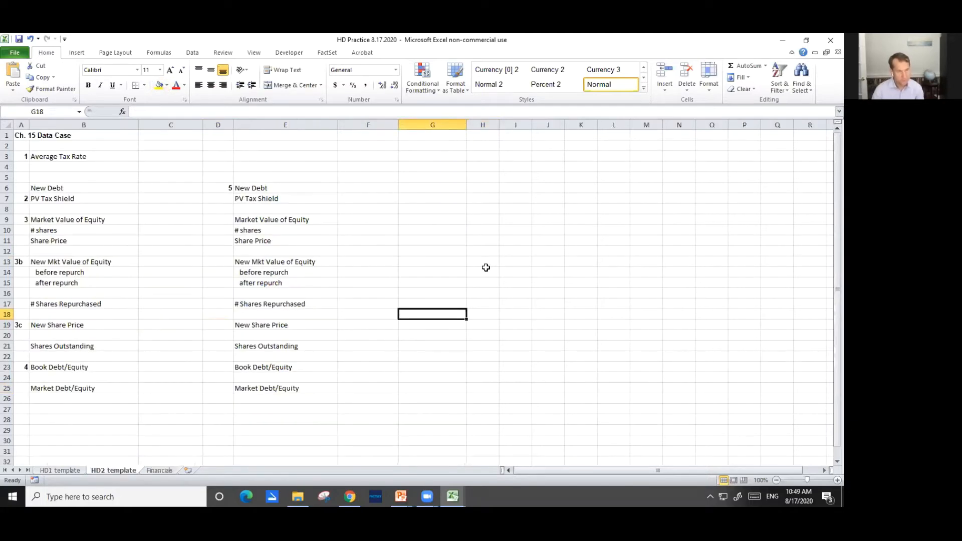
key("ctrl+Page_Up")
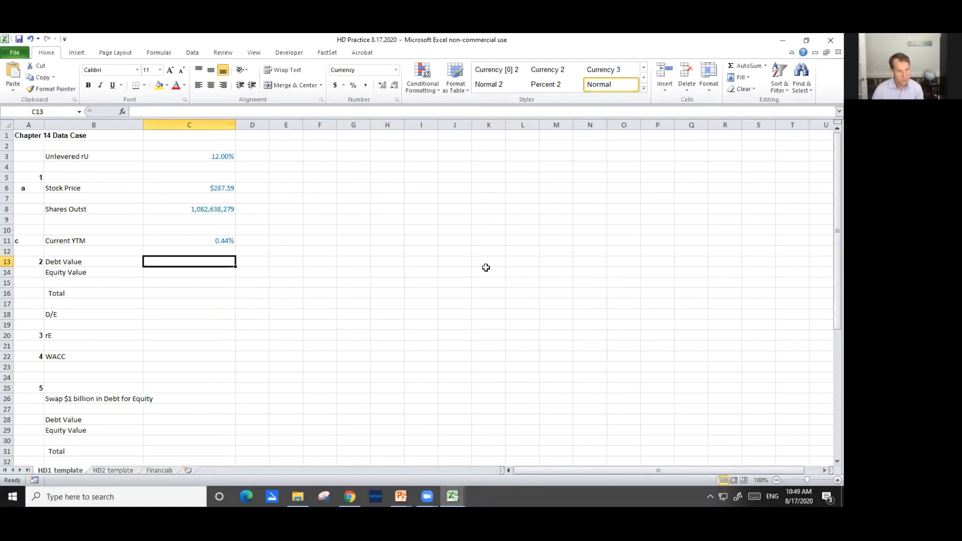
type("=")
key("ctrl+Page_Down")
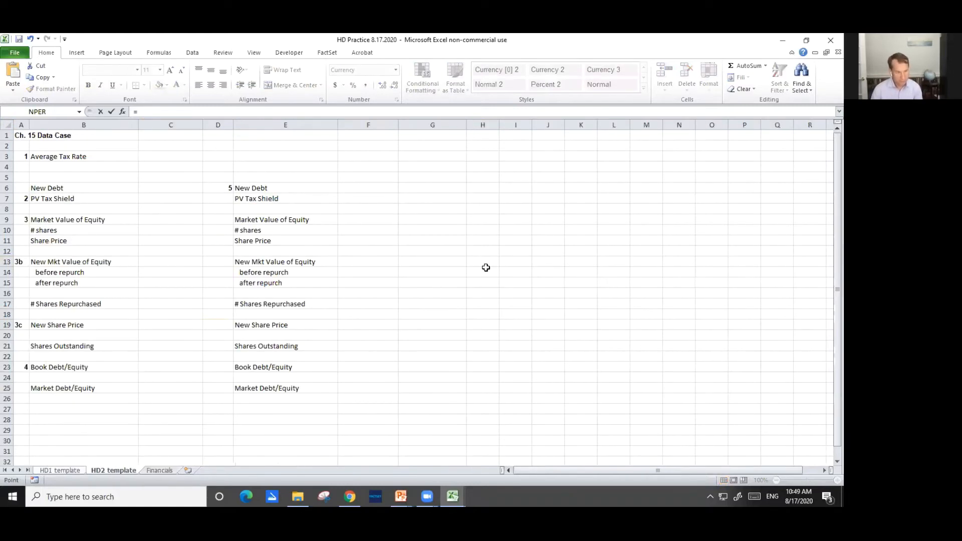
key("ctrl+Page_Down")
left_click(211, 326)
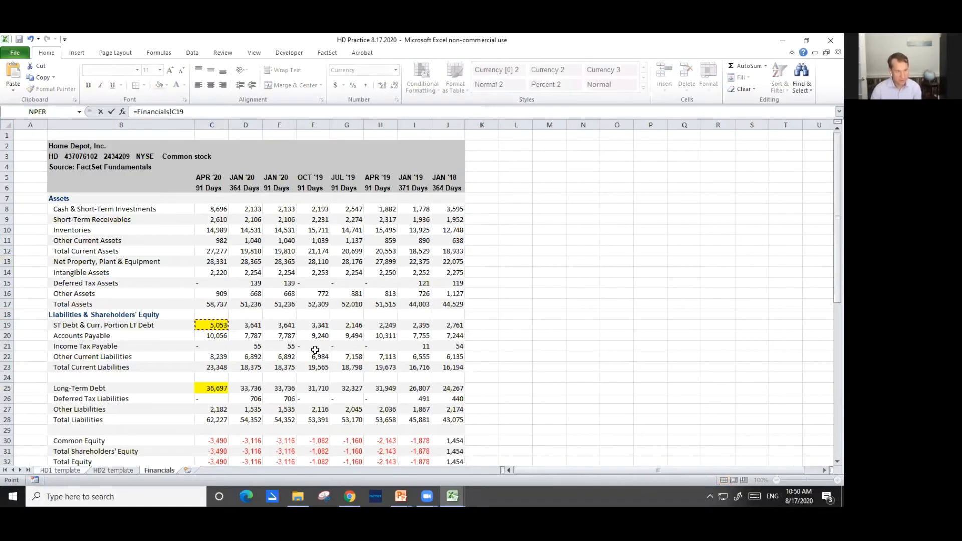
type("+")
left_click(223, 388)
key("Return")
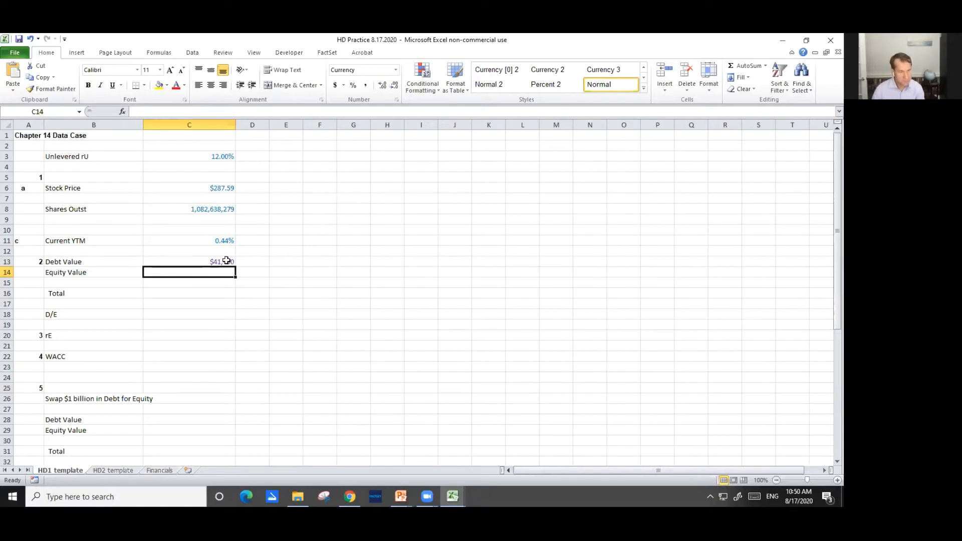
Scale the Debt Value formula in C13 to full dollars as =(Financials!C19+Financials!C25)*1000000
left_click(203, 211)
left_click(209, 263)
left_click(200, 209)
left_click(201, 260)
left_click(141, 111)
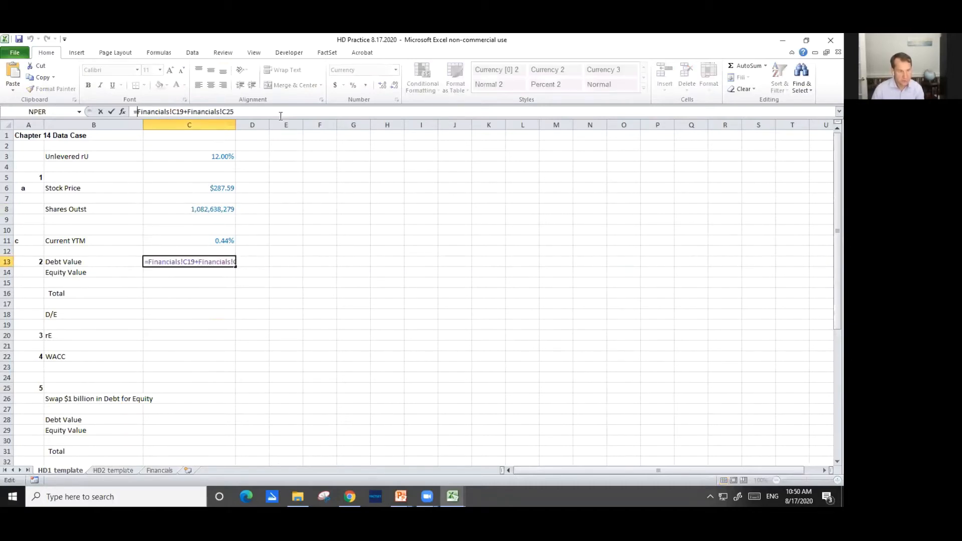
type("(")
left_click(280, 116)
type(")")
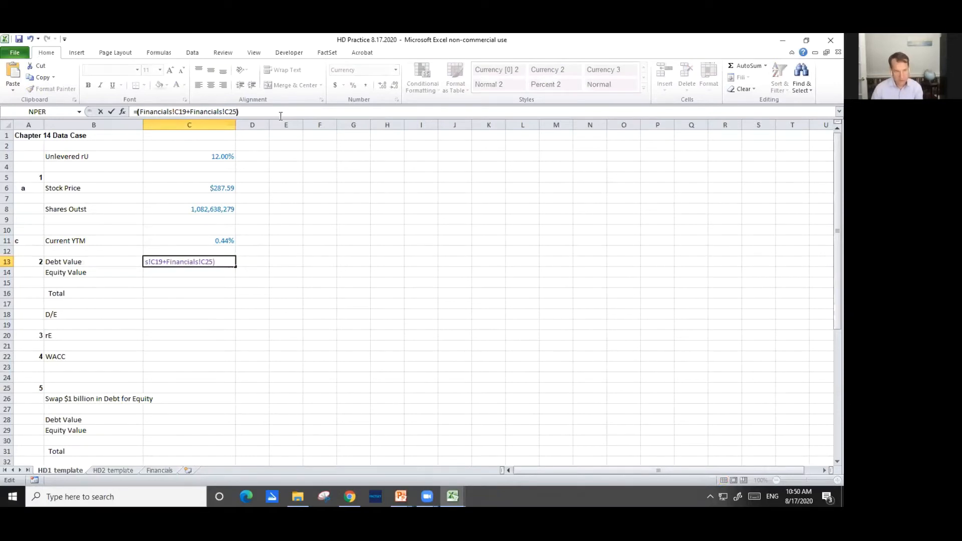
type("*")
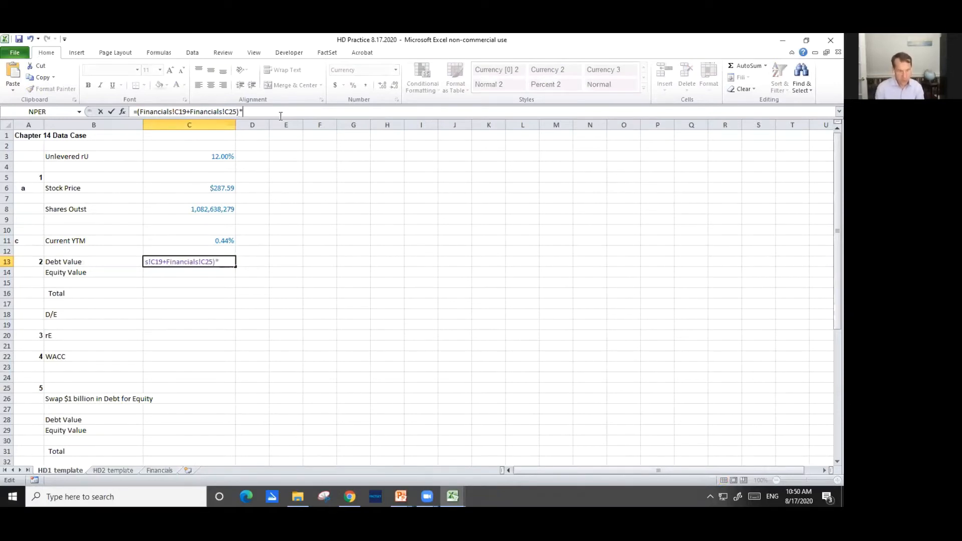
type("1000000")
key("Return")
key("Up")
key("F2")
key("BackSpace")
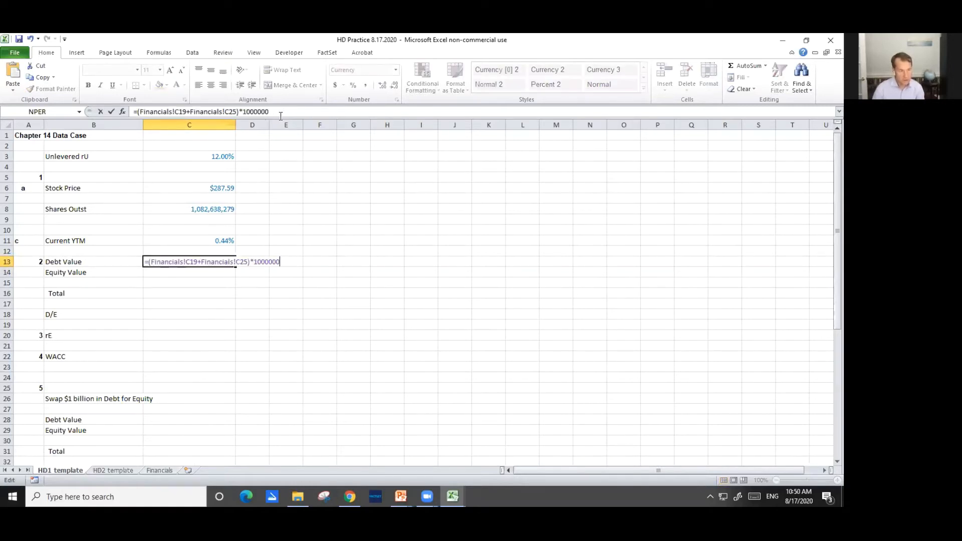
key("ctrl+Return")
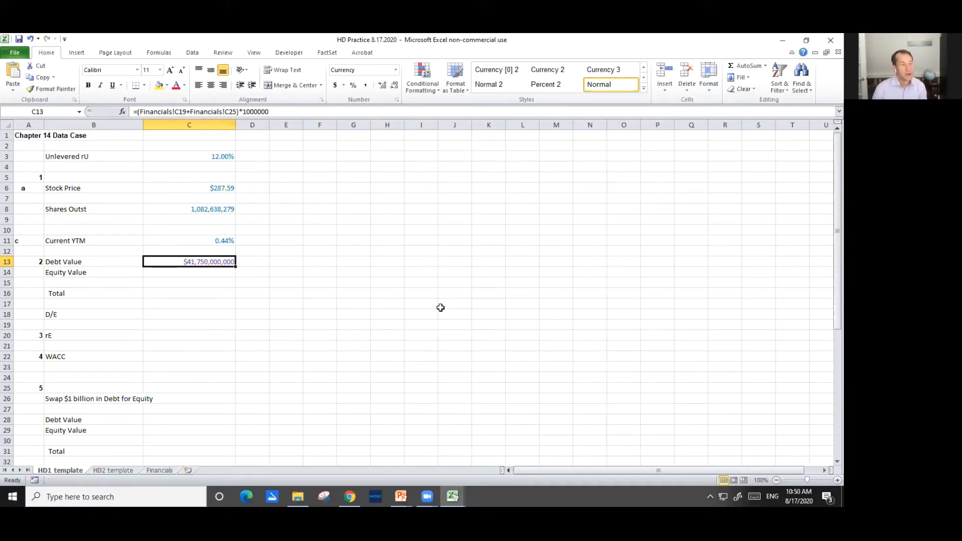
Calculate the Equity Value in C14 by multiplying the stock price in C6 by the shares outstanding in C8
key("Down")
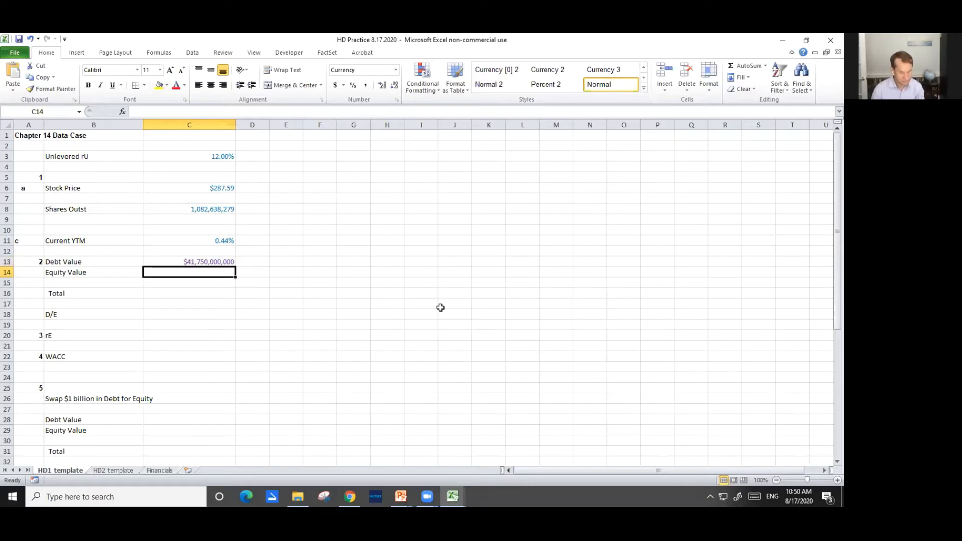
type("=")
key("Up")
key("Up")
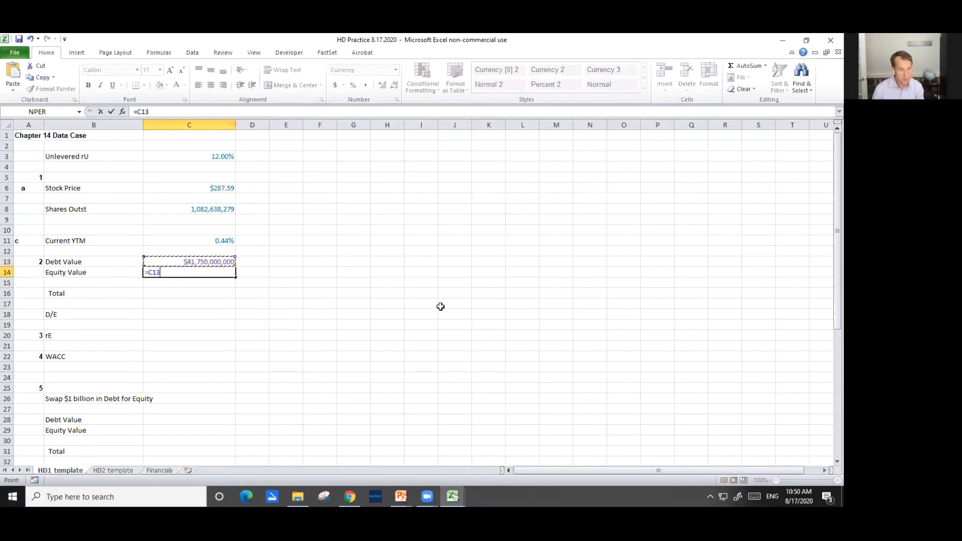
key("Up")
key("Up")
key("Up")
key("Up")
key("Up")
key("Up")
type("*")
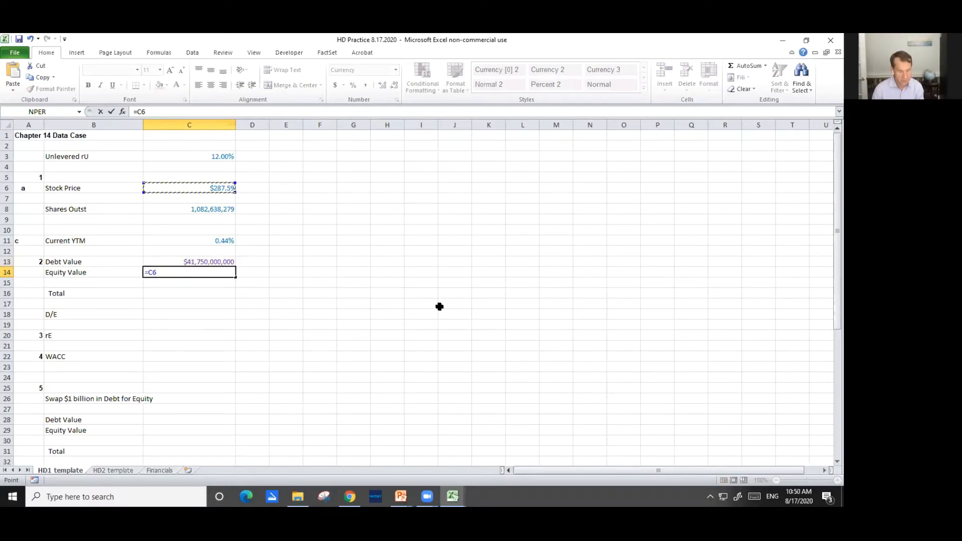
key("Up")
key("Up")
key("Up")
key("Up")
key("Up")
key("Up")
key("Return")
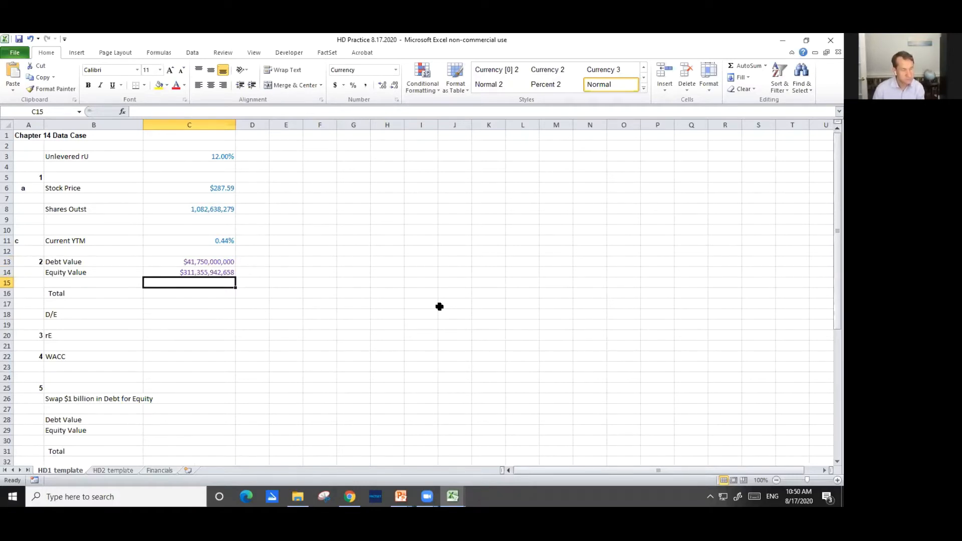
Calculate the Total in C16 as the sum of debt and equity values with =C13+C14
key("Down")
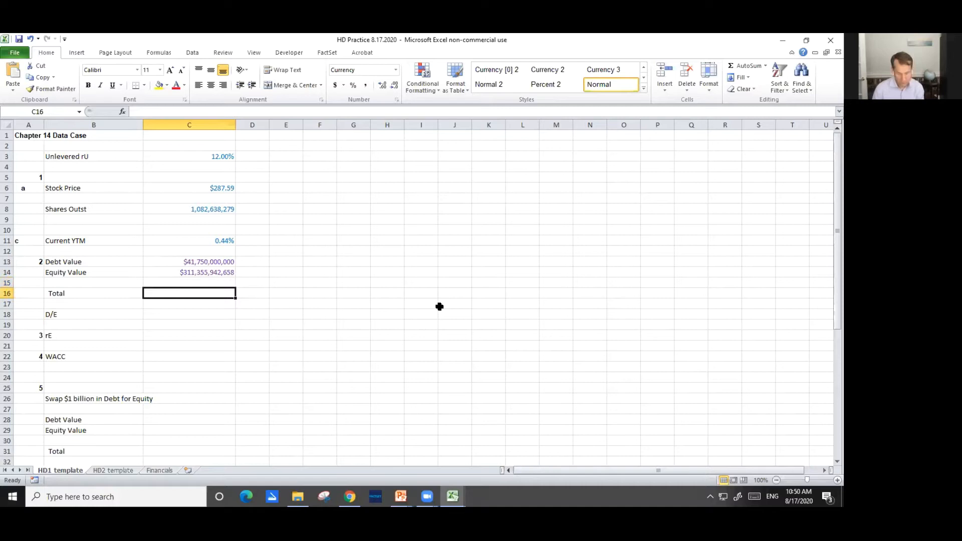
type("=")
key("Up")
key("Up")
key("Up")
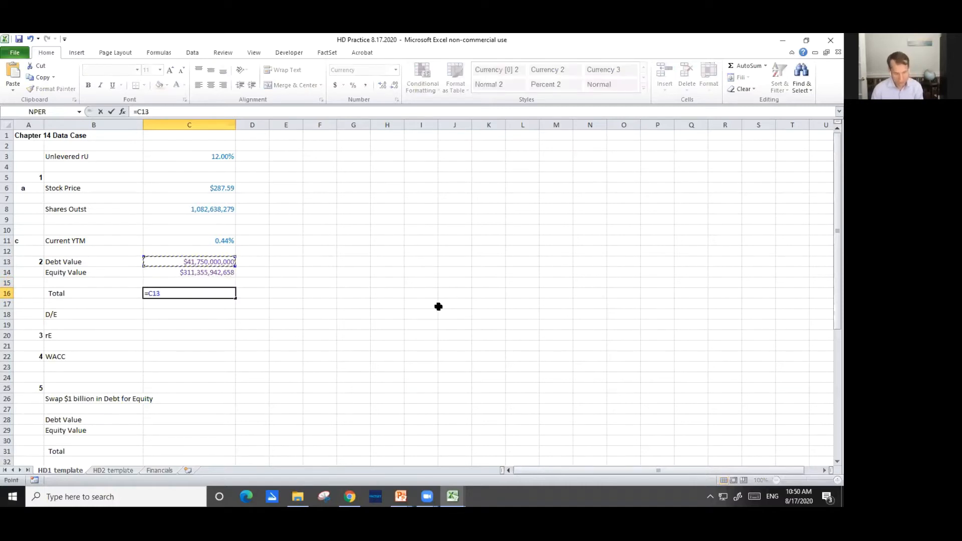
type("+")
key("Up")
key("Up")
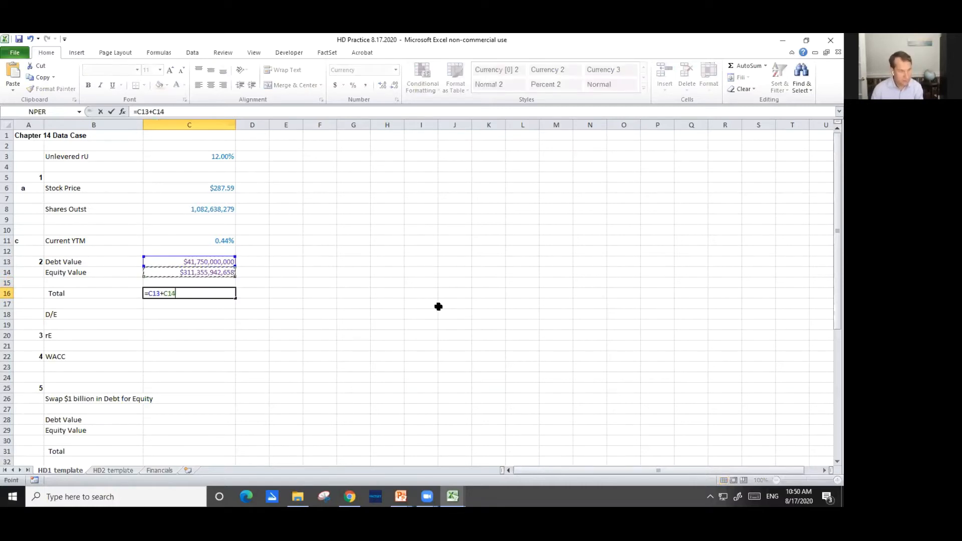
key("Return")
Calculate the D/E ratio in C18 with =C13/C14 and return to the Step 2 slide
key("Down")
key("Down")
key("Up")
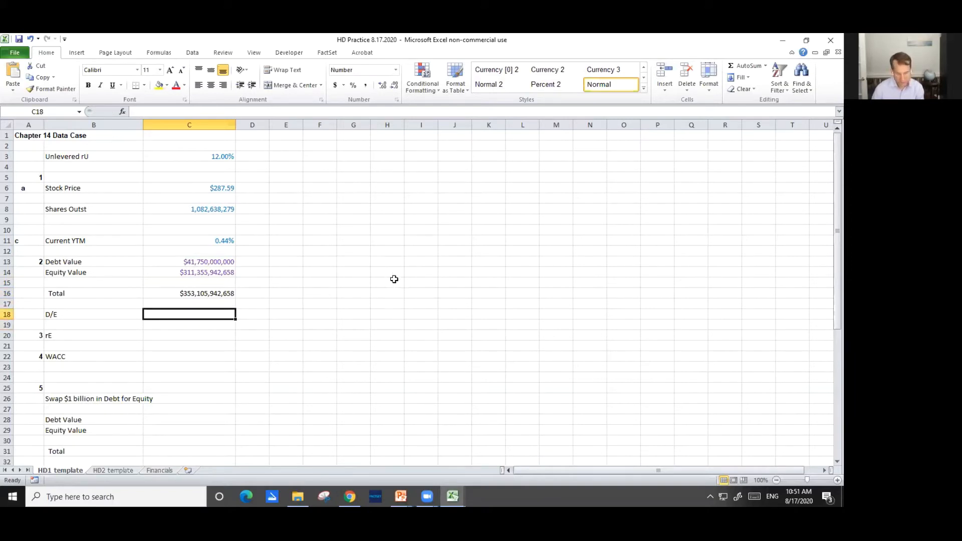
type("=")
key("Up")
key("Up")
key("Up")
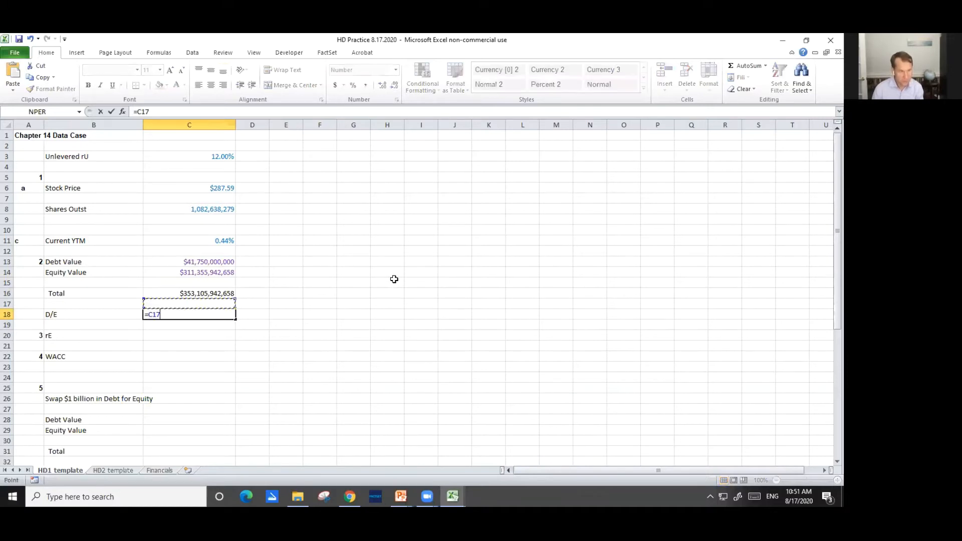
key("Up")
key("Up")
type("/")
key("Up")
key("Up")
key("Up")
key("Up")
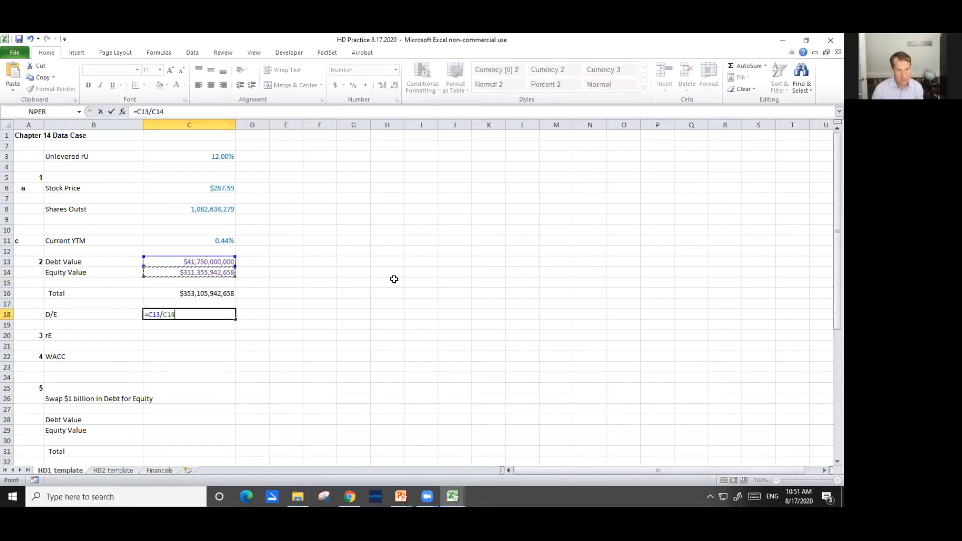
key("Return")
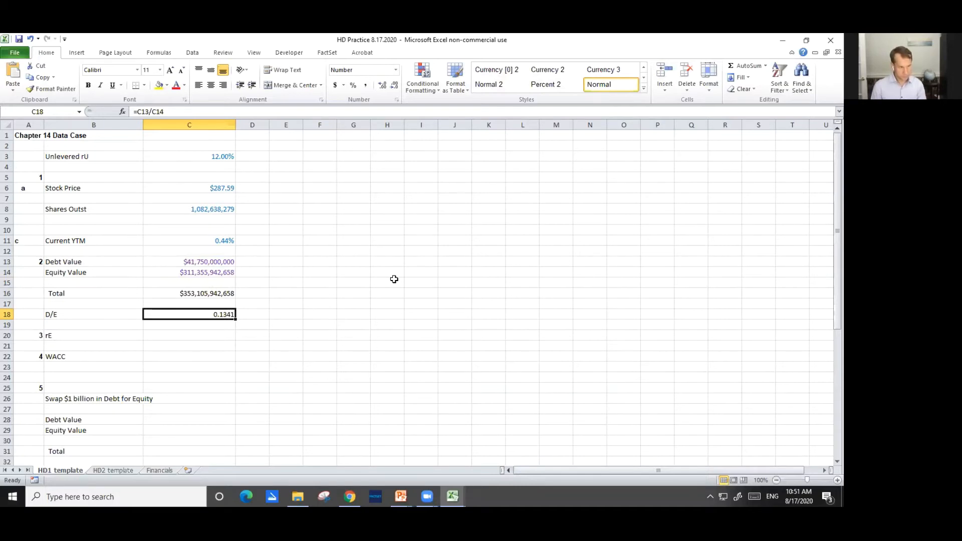
key("alt+Tab")
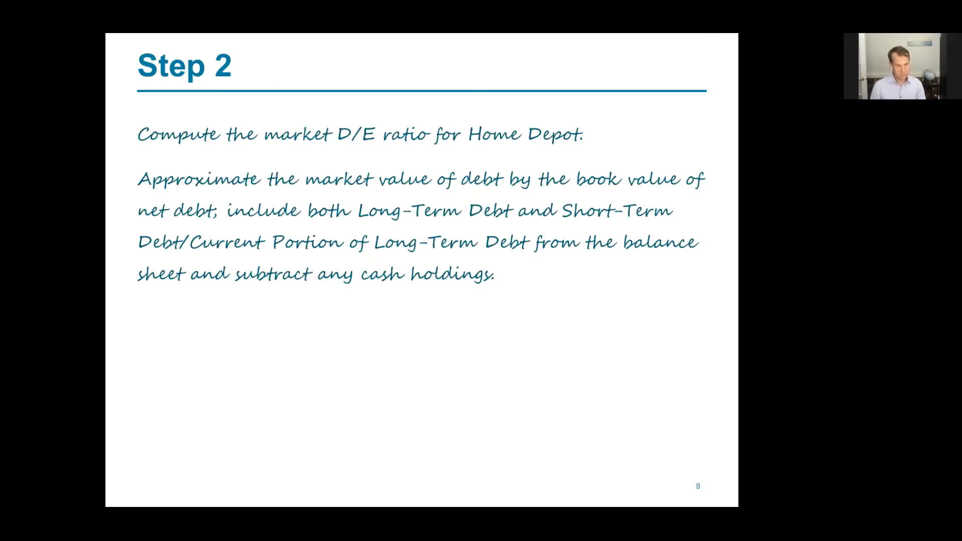
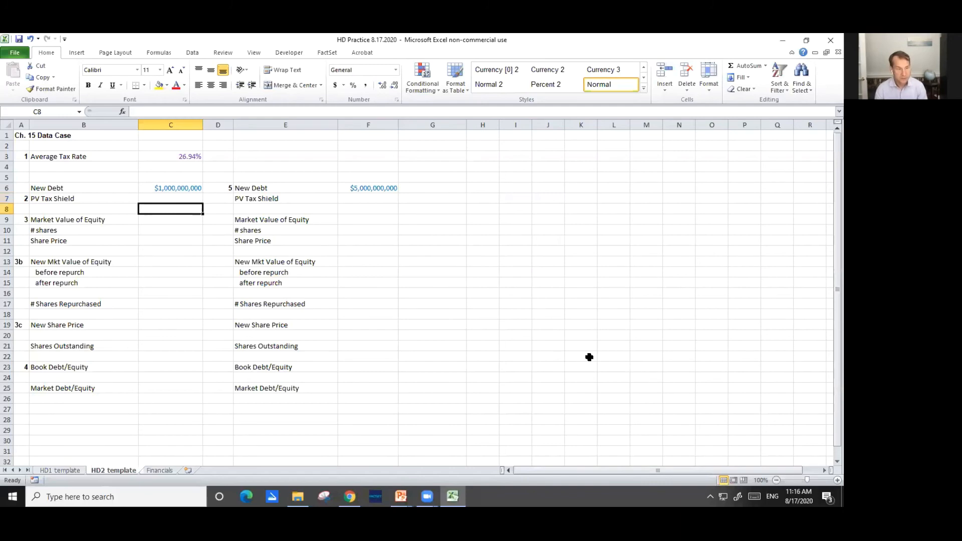
Calculate the PV Tax Shield in C7 by multiplying the new debt by the average tax rate with =C6*C3
type("=")
key("Up")
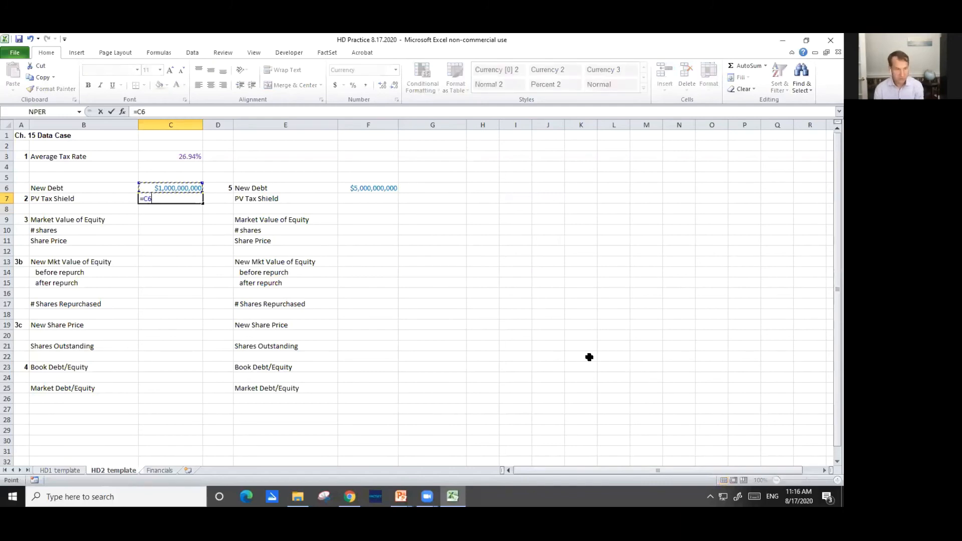
type("*")
key("Up")
key("Up")
key("Up")
key("Up")
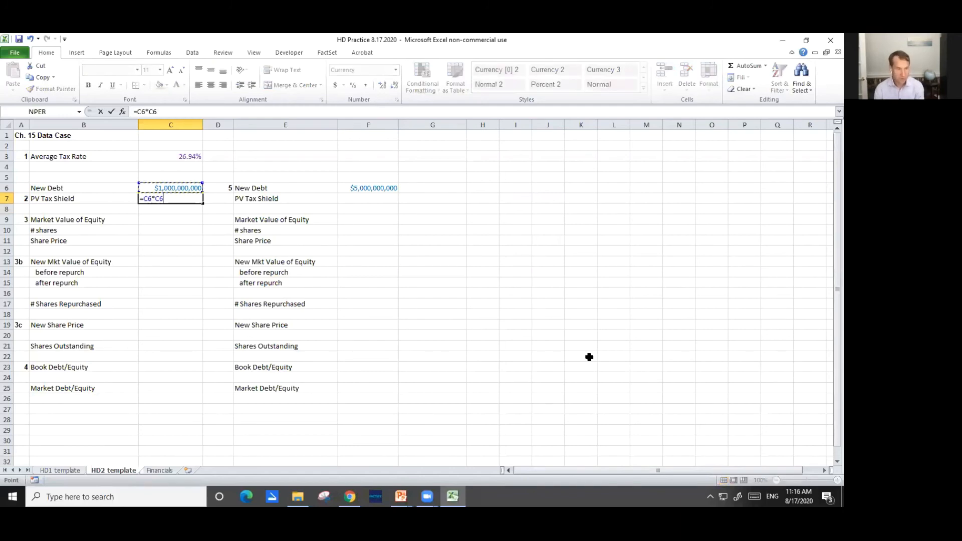
key("Return")
key("Up")
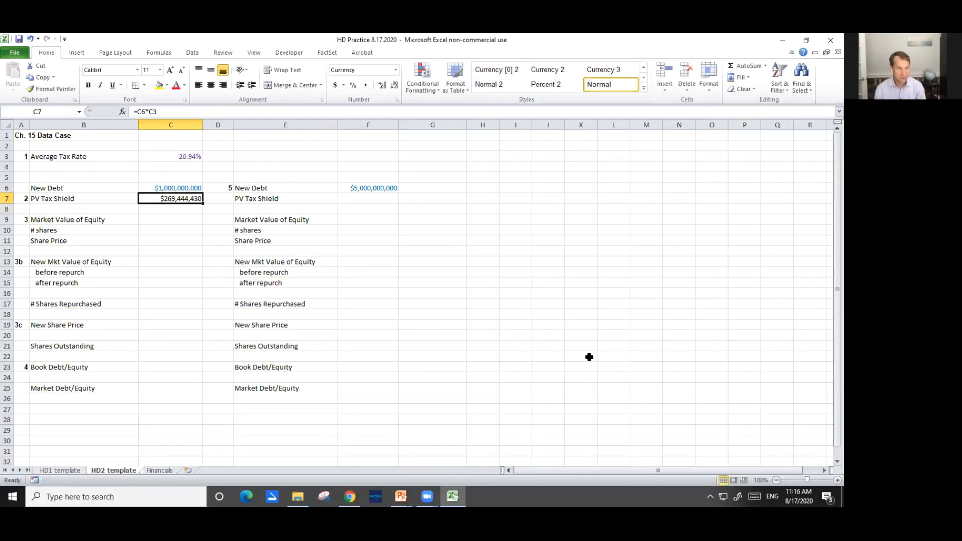
key("Down")
key("Down")
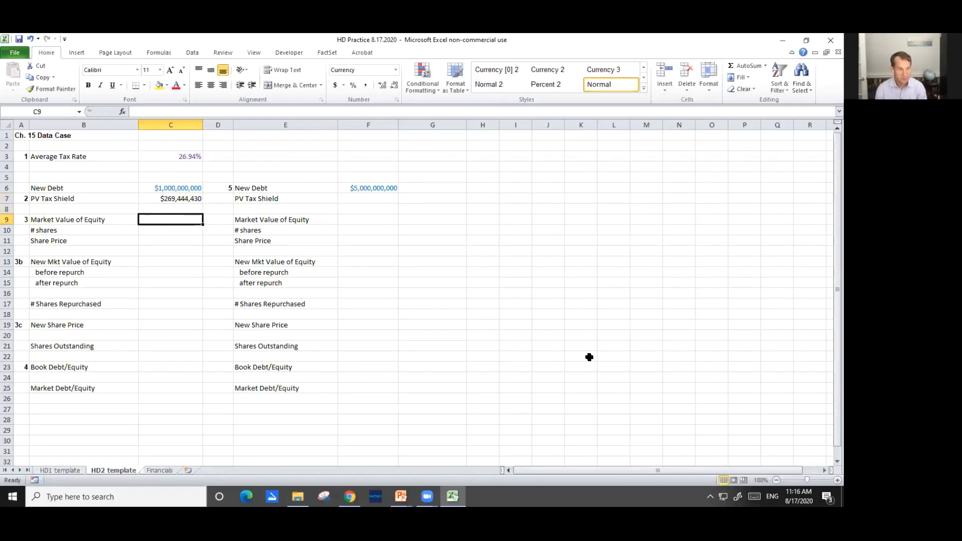
Switch to the PowerPoint slide show, read the Step 3 and Step 4 questions, and return to the HD Practice workbook in Excel
key("alt+Tab")
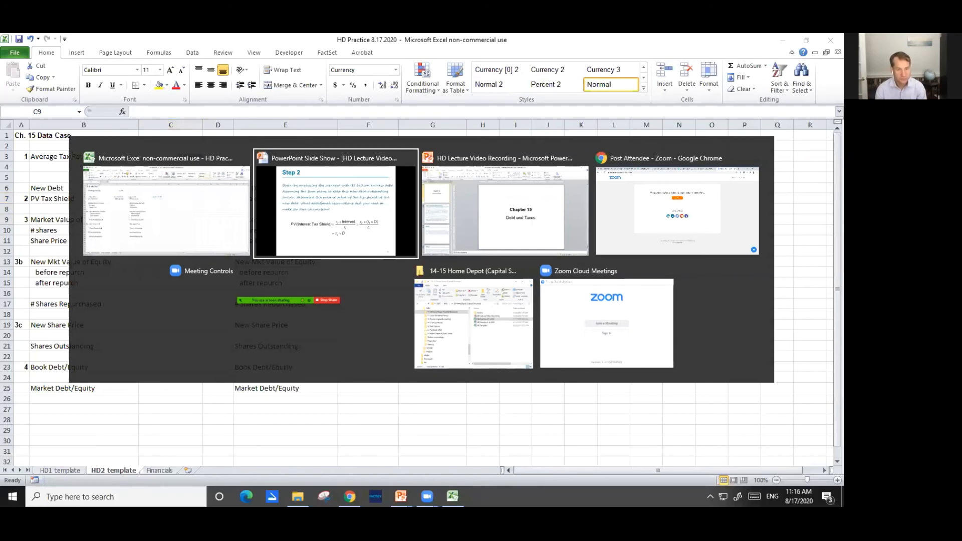
key("Right")
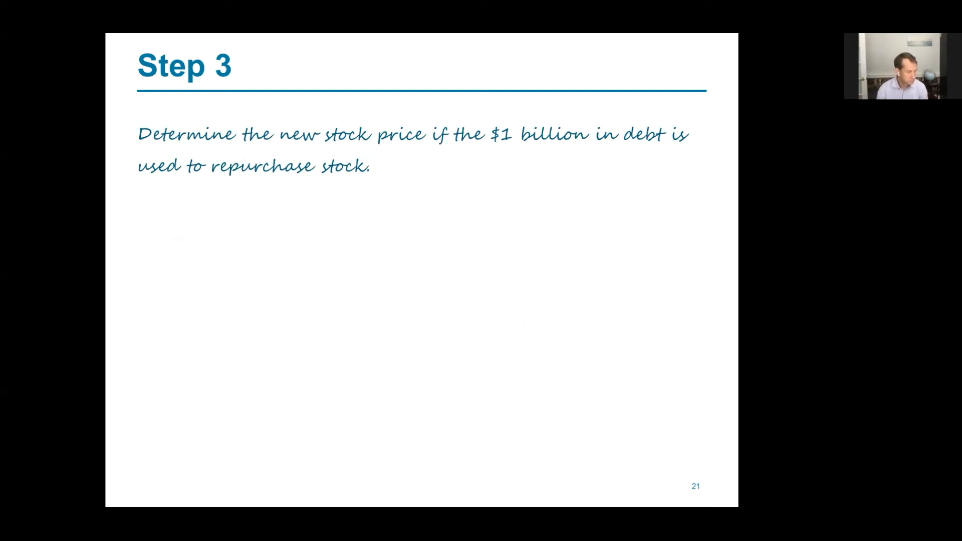
key("Right")
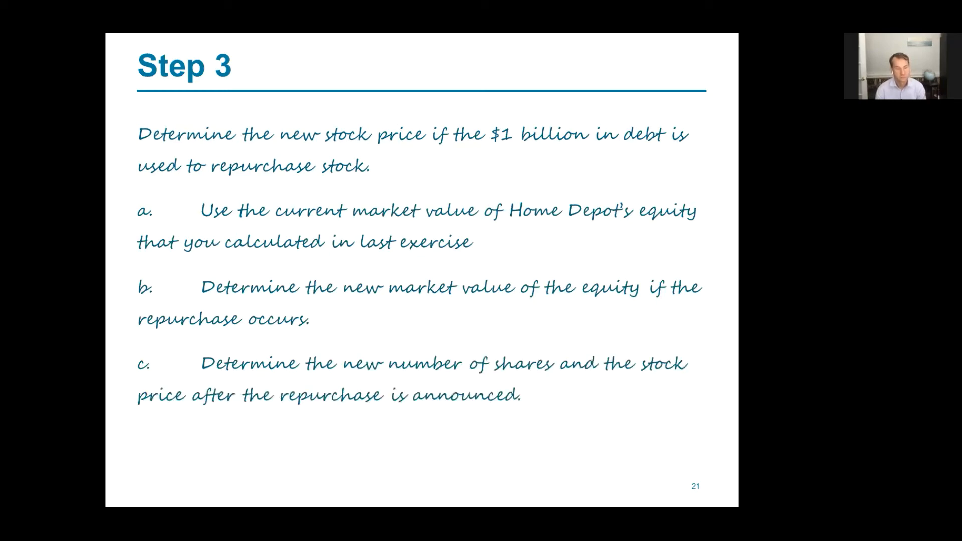
key("Right")
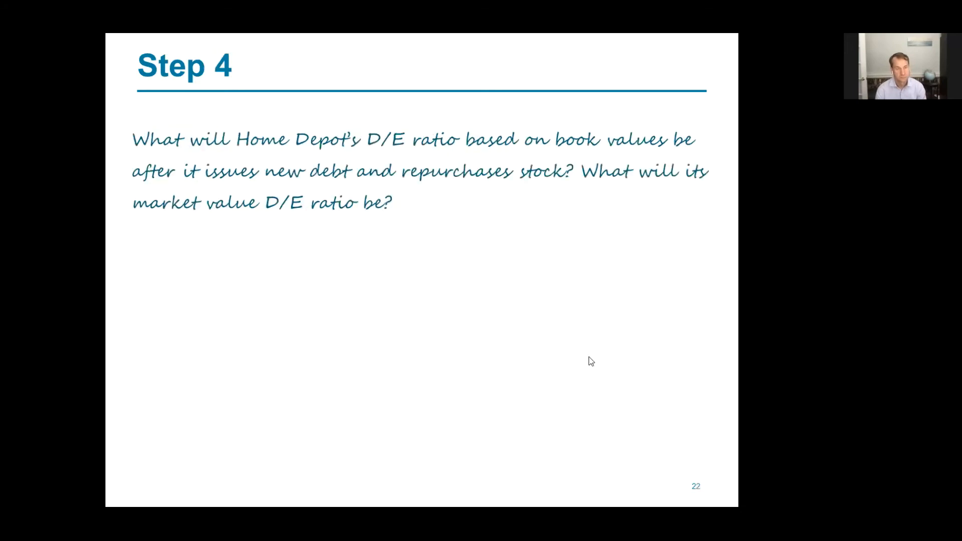
key("alt+Tab")
key("Tab")
key("Tab")
key("Tab")
key("Tab")
key("Tab")
key("Tab")
key("Tab")
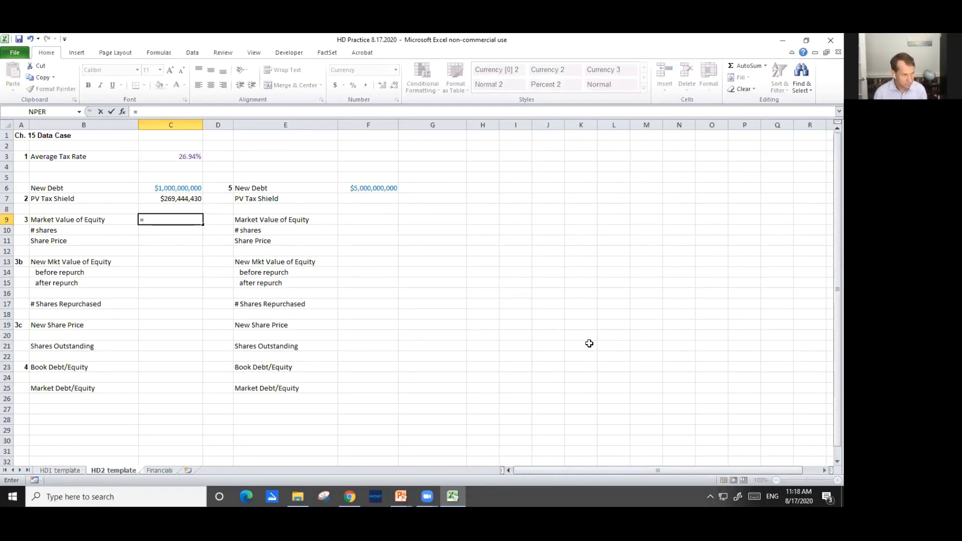
Link the # shares cell C10 to the shares outstanding on the HD1 template sheet with ='HD1 template'!C8
key("Escape")
key("Down")
type("=")
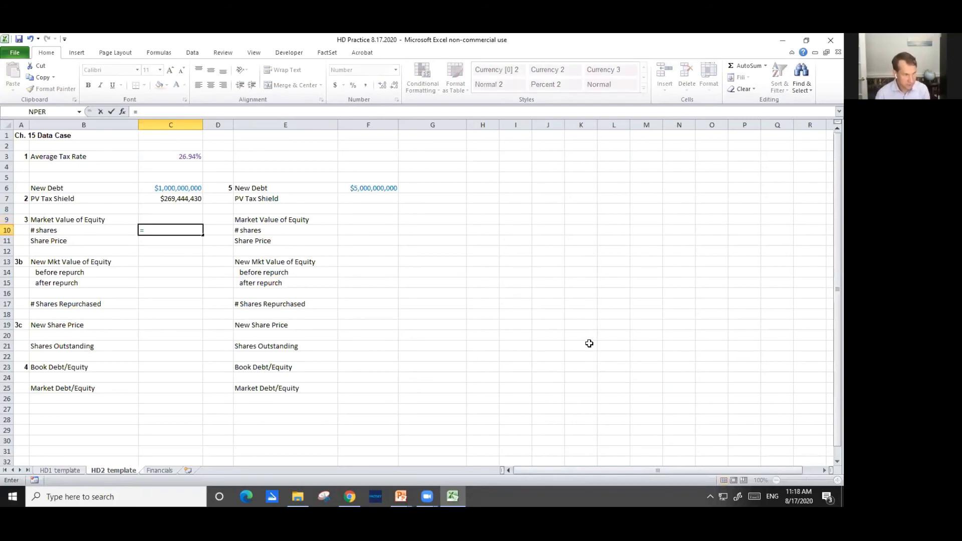
key("ctrl+Page_Up")
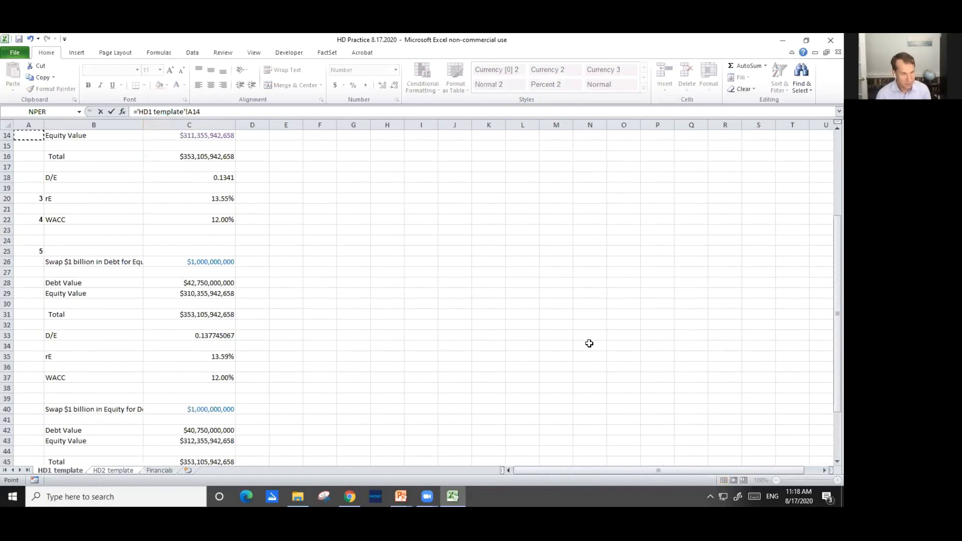
key("ctrl+Home")
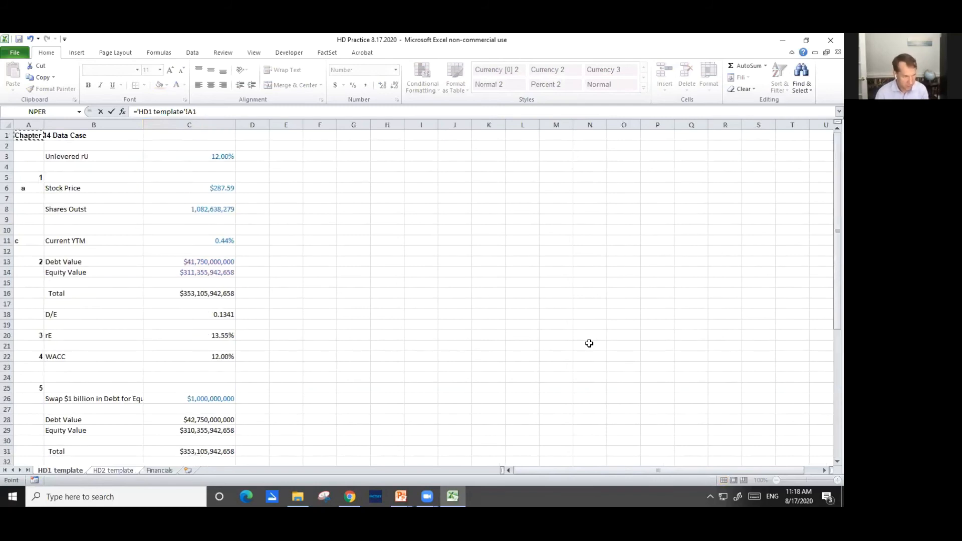
key("Down")
key("Down")
key("Down")
key("Down")
key("Down")
key("Down")
key("Down")
key("Down")
key("Down")
key("Down")
key("Down")
key("Down")
key("Down")
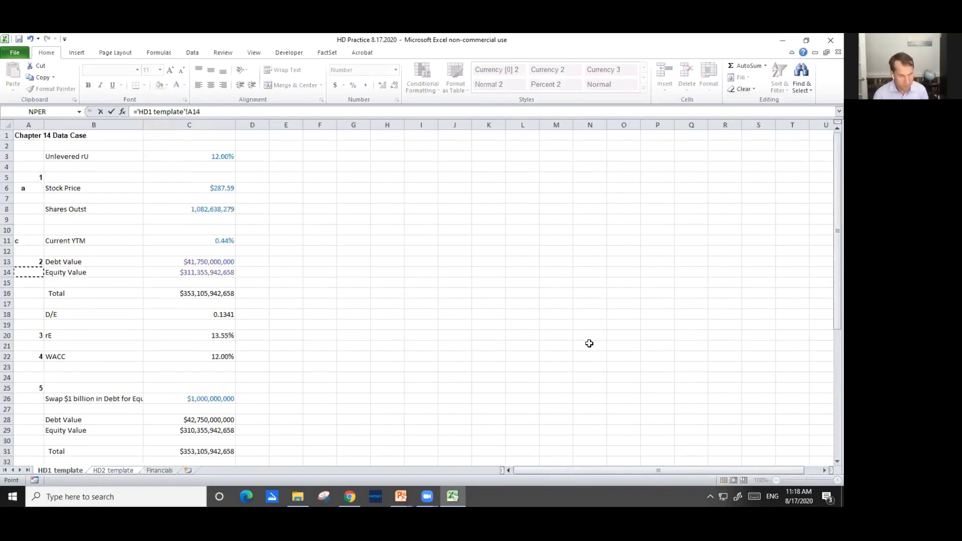
key("Up")
key("Up")
key("Up")
key("Up")
key("Right")
key("Up")
key("Up")
key("Right")
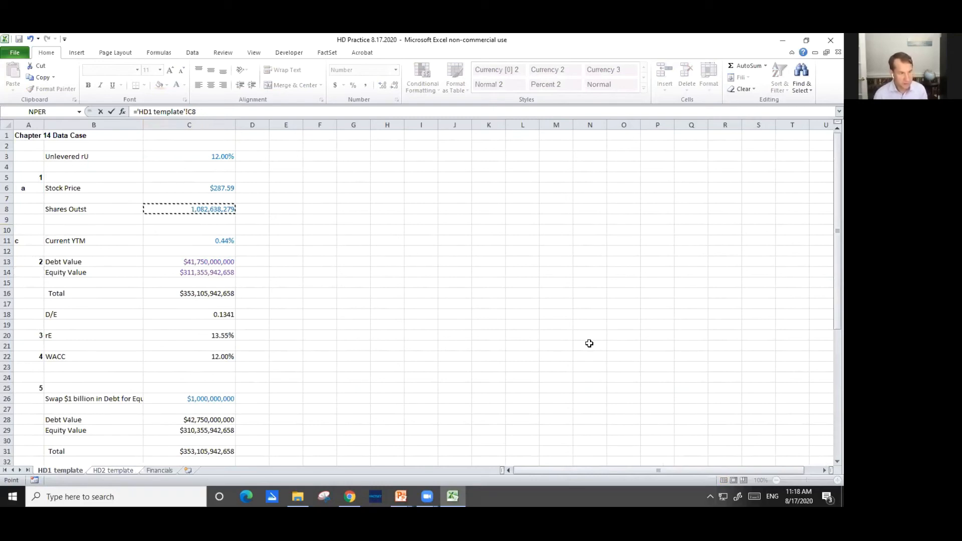
key("Return")
key("Up")
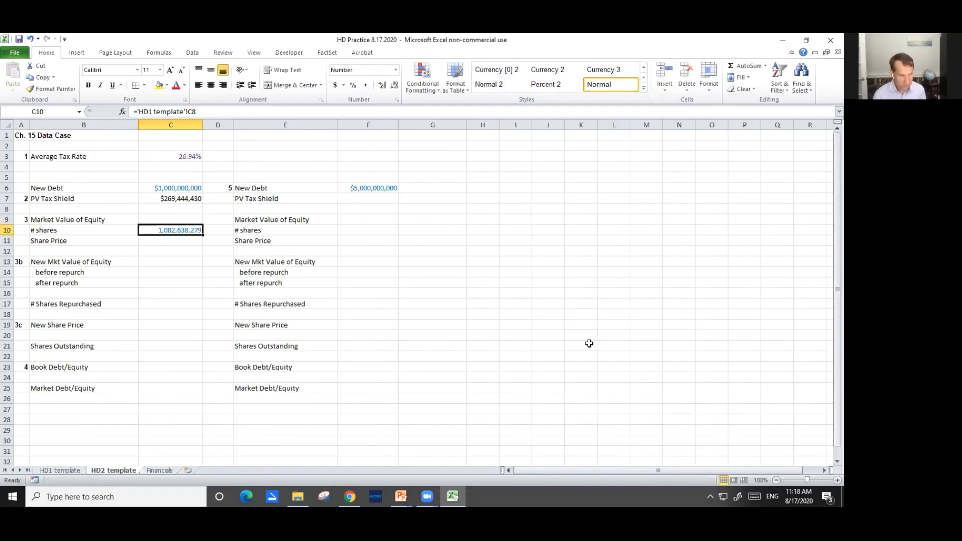
Link the Share Price cell C11 to the stock price on the HD1 template sheet with ='HD1 template'!C6
key("Down")
type("=")
key("ctrl+Page_Up")
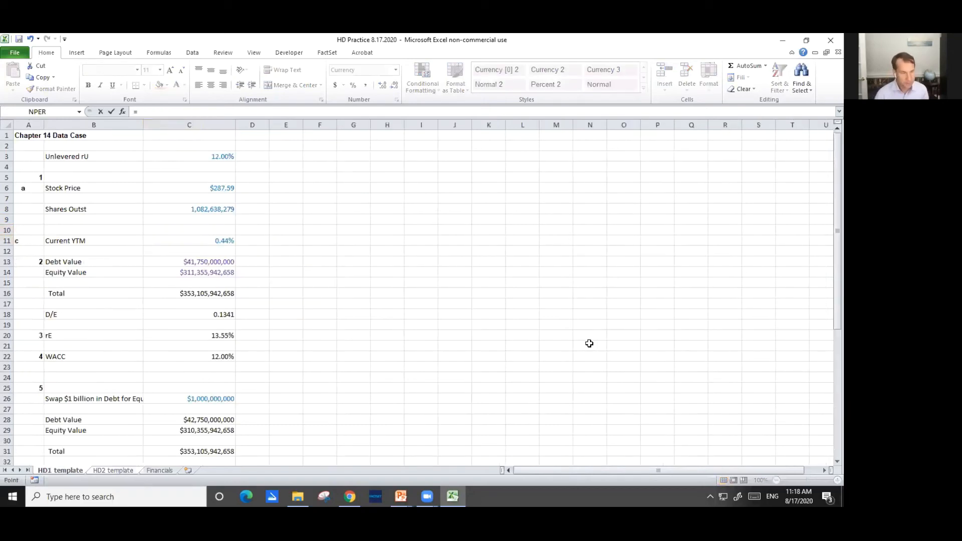
key("Down")
key("Down")
key("Down")
key("Down")
key("Right")
key("Right")
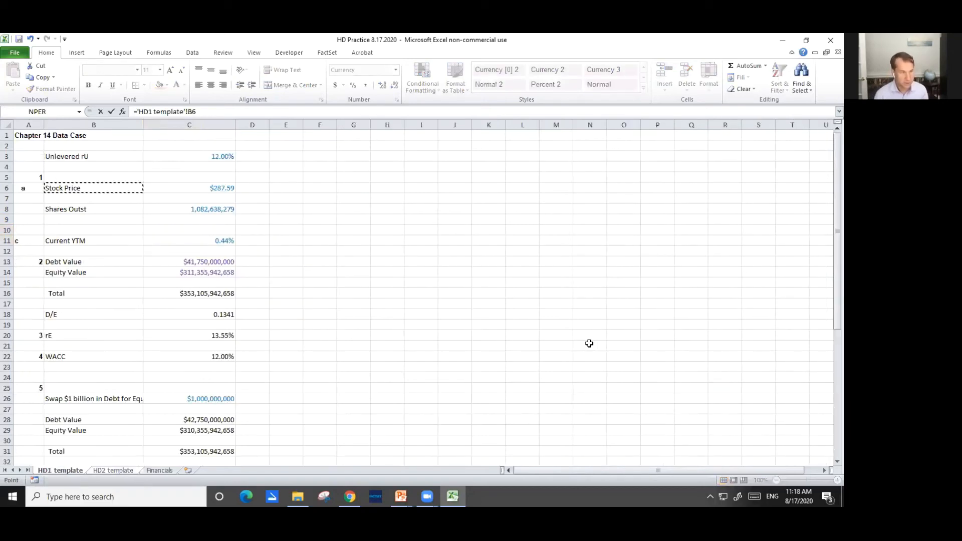
key("Return")
key("Up")
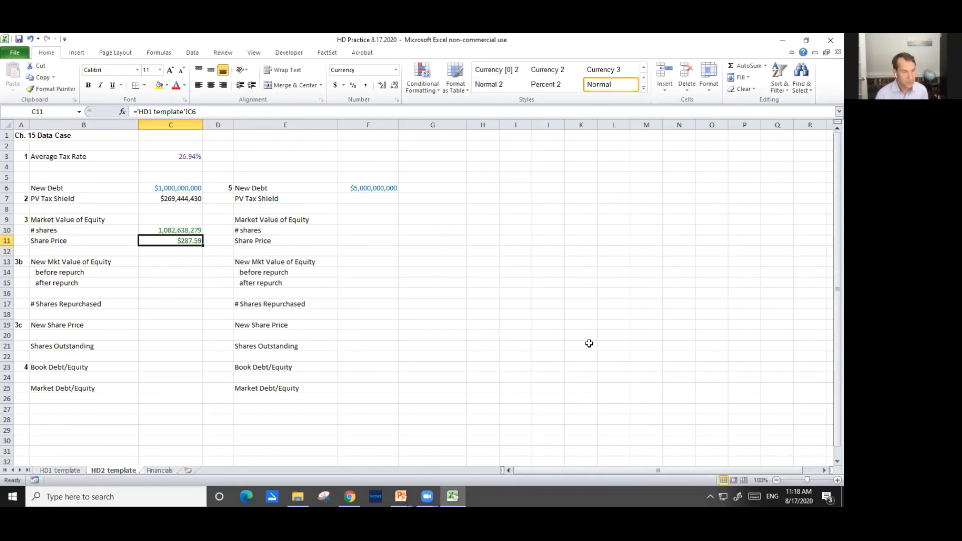
Calculate the before-repurchase market value of equity in C14 as shares times share price with =C10*C11
key("Down")
key("Down")
key("Down")
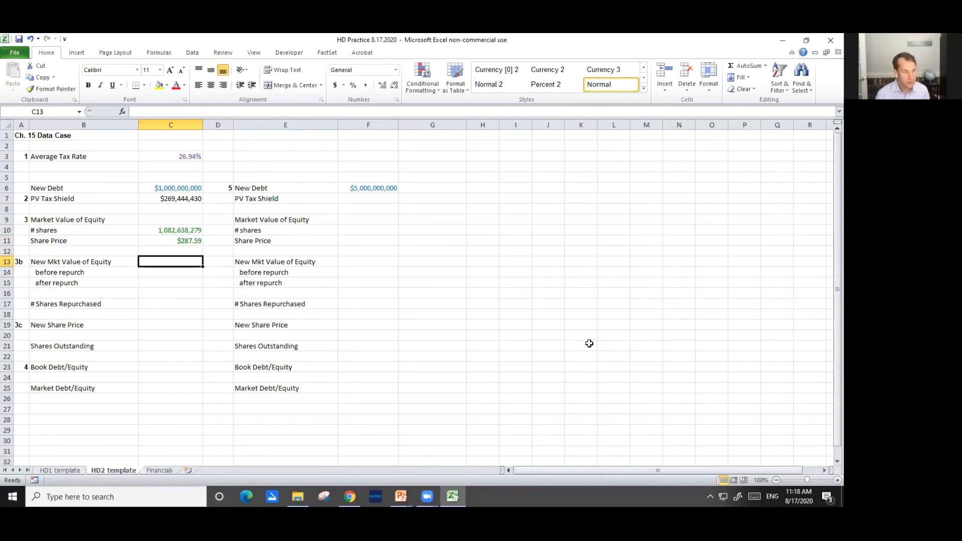
type("=")
key("Up")
key("Up")
key("Up")
key("Up")
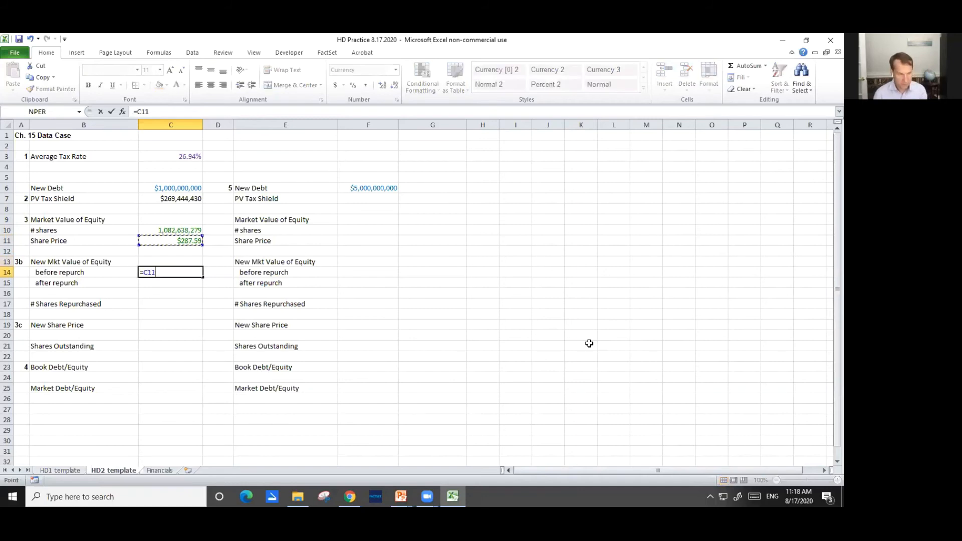
type("*")
key("Down")
key("Down")
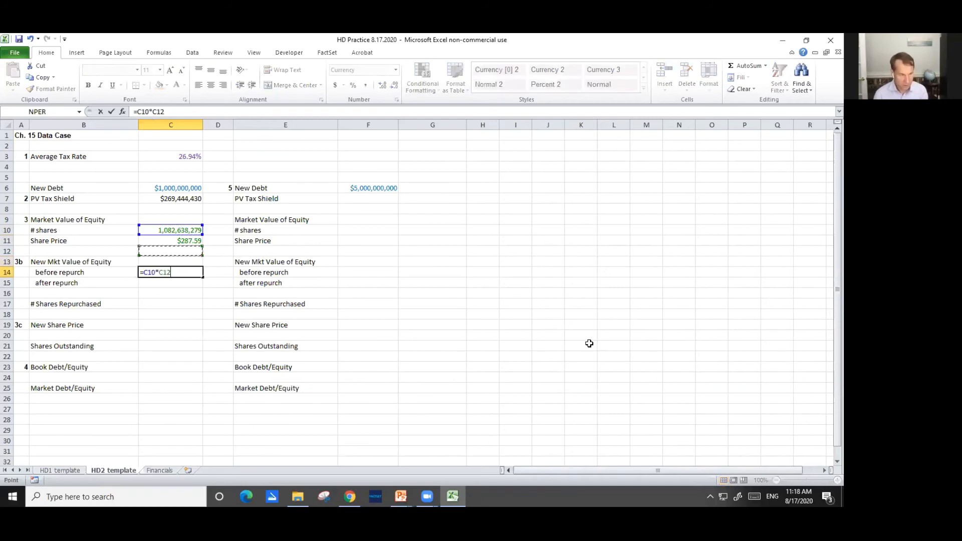
key("Up")
key("Return")
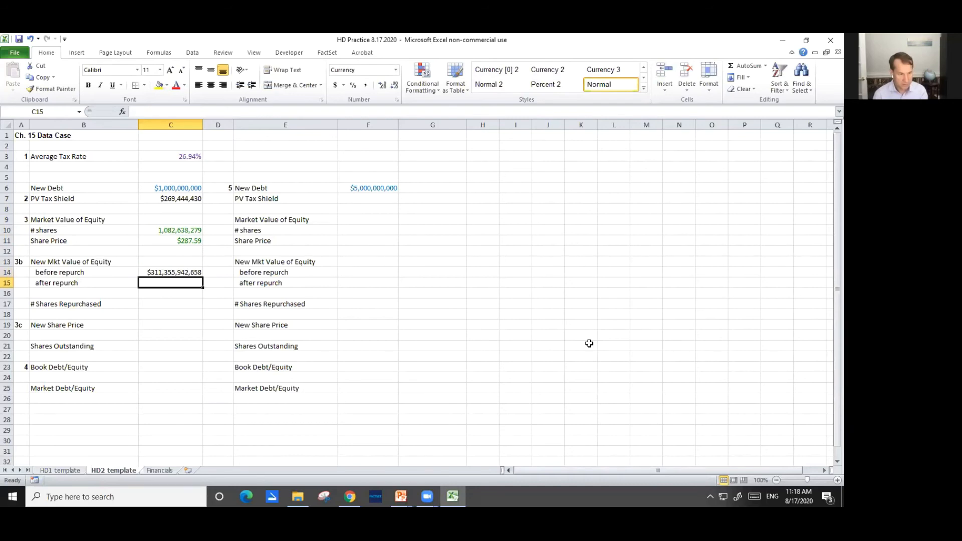
key("Up")
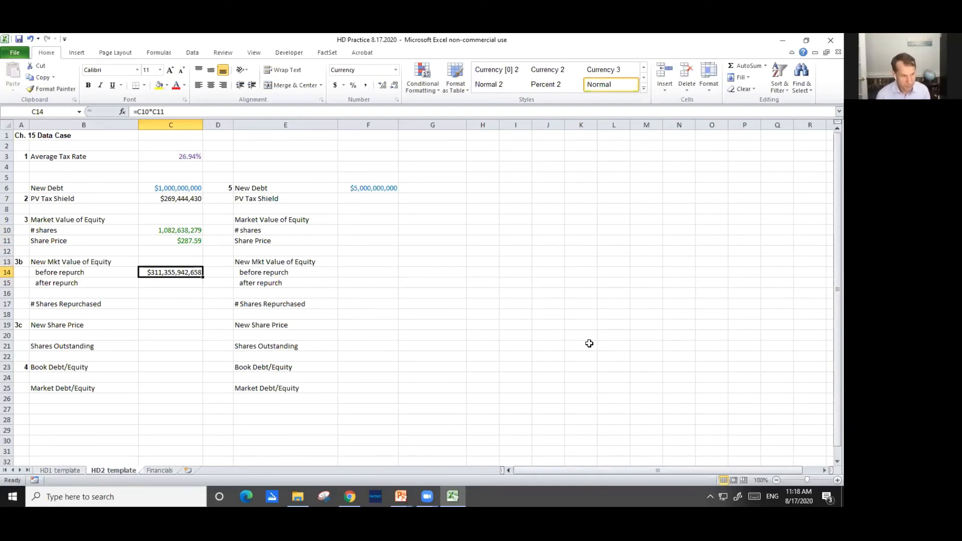
Calculate the after-repurchase market value of equity in C15 by adding the PV tax shield with =C14+C7
key("Down")
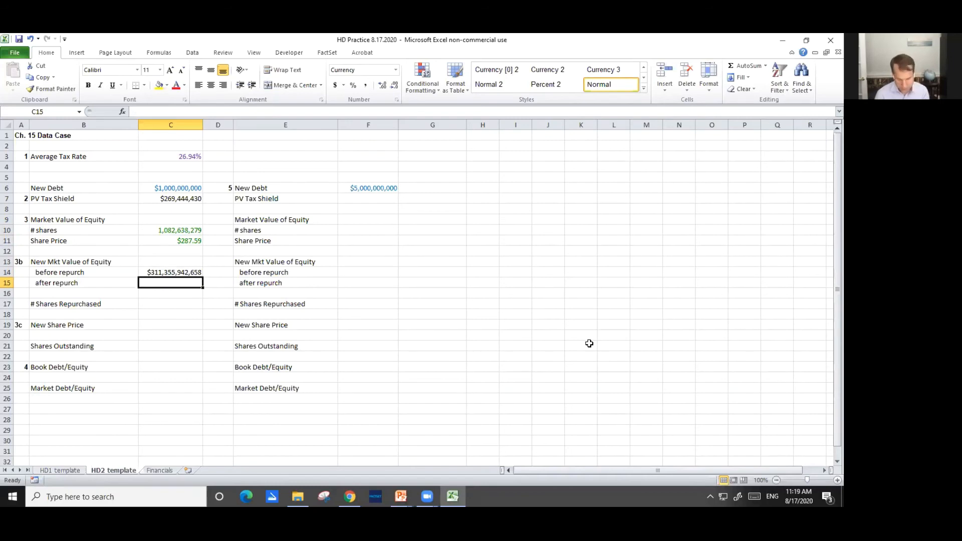
type("=")
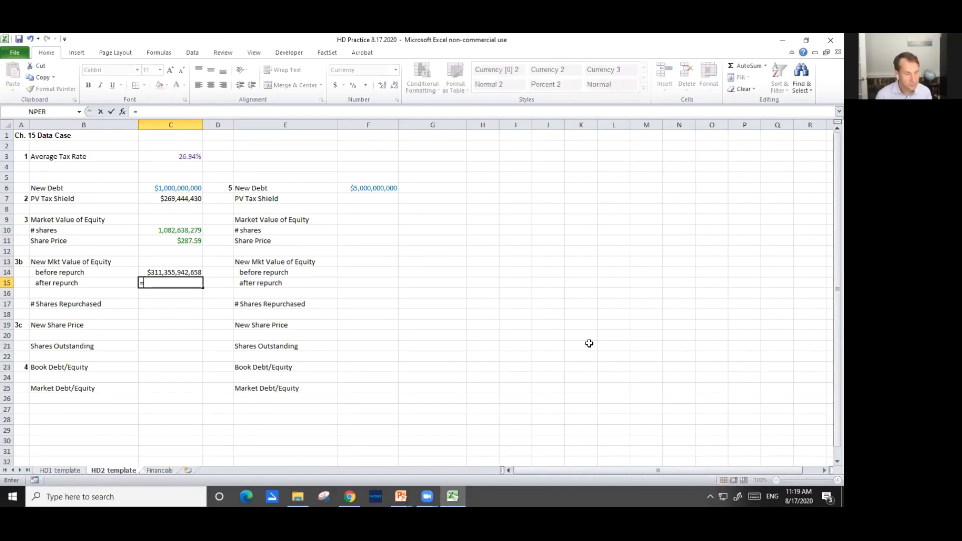
key("Up")
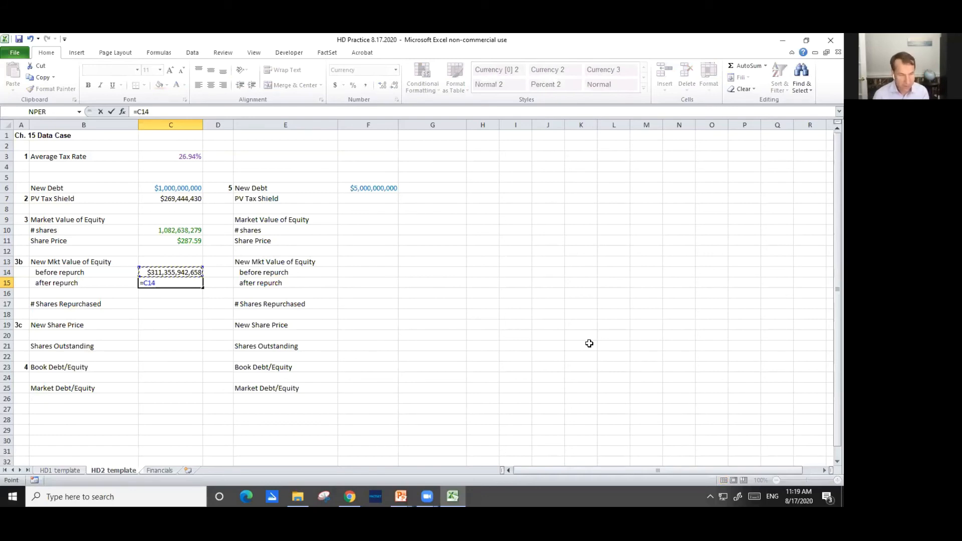
type("+")
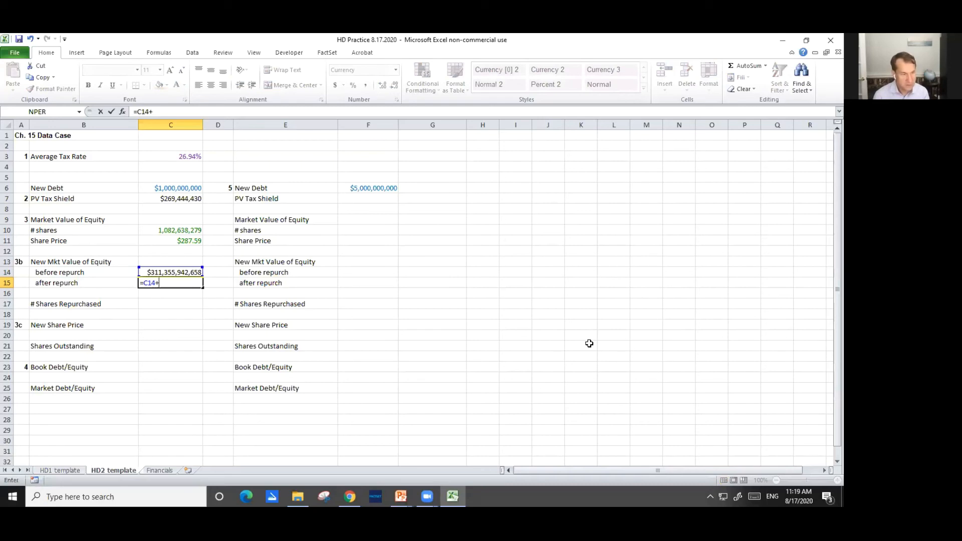
key("Up")
key("Up")
key("Up")
key("Up")
key("Up")
key("Up")
key("Up")
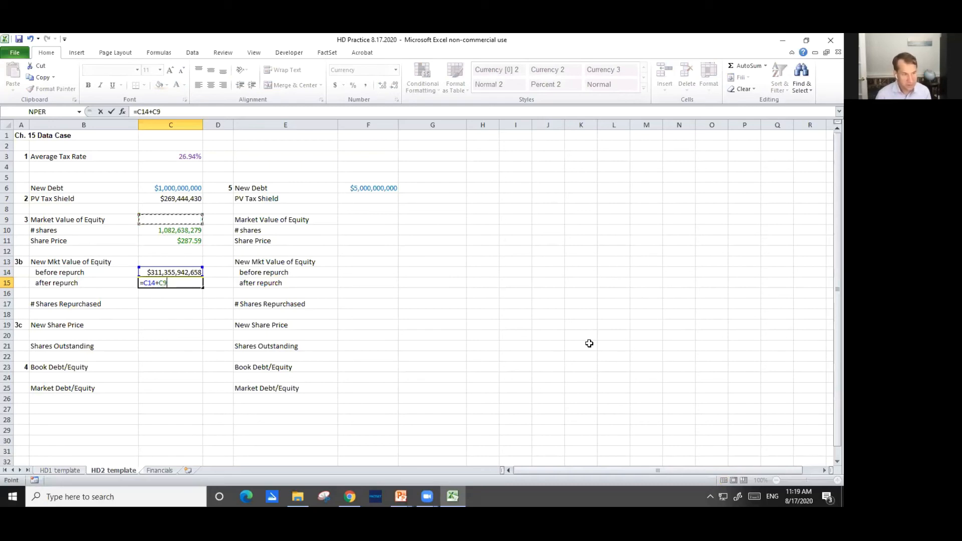
key("Up")
key("ctrl+Return")
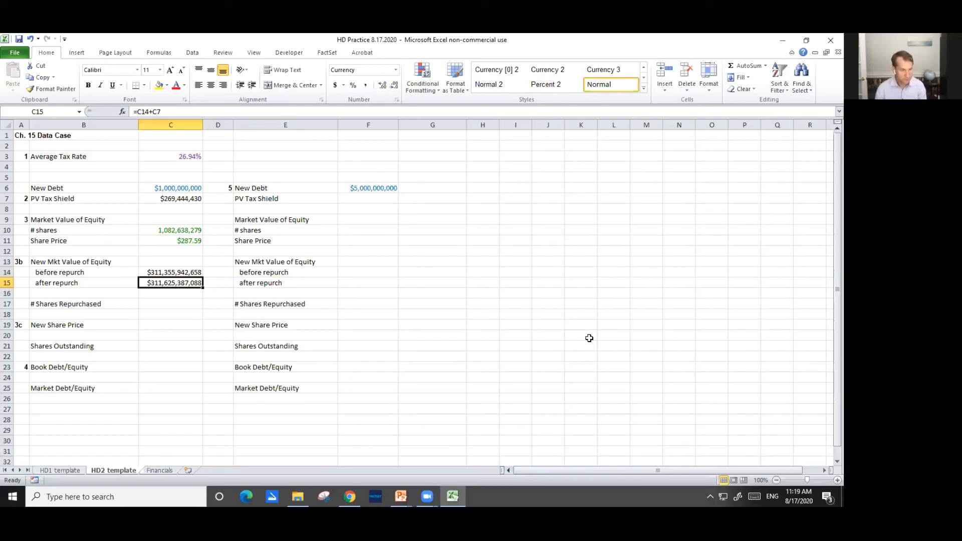
Calculate the New Share Price in C19 as the after-repurchase equity value divided by the original shares with =C15/C10
key("Down")
key("Down")
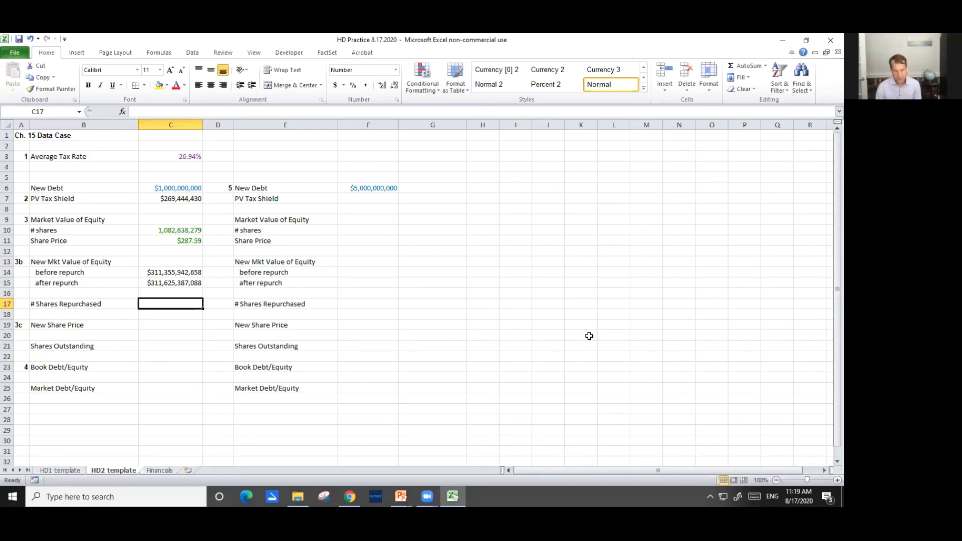
key("Down")
key("Down")
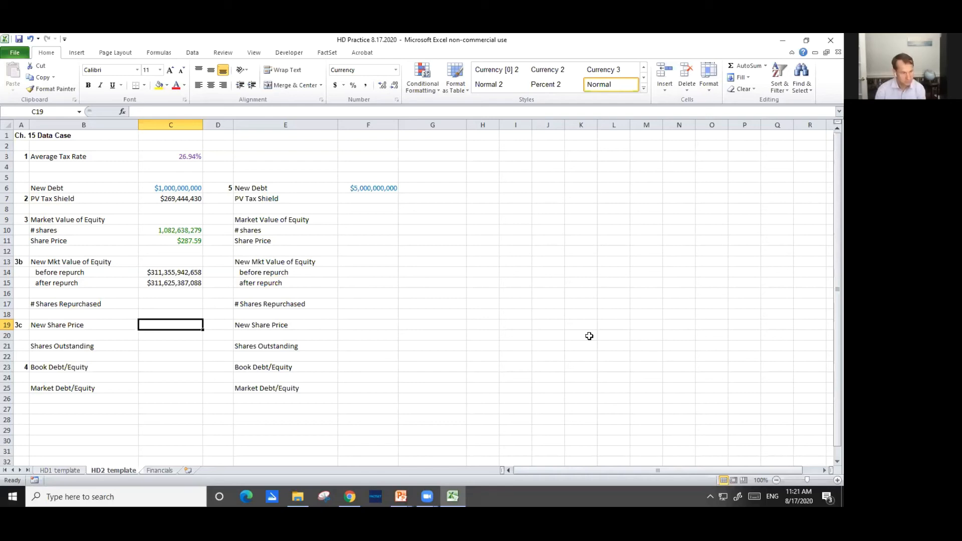
type("=")
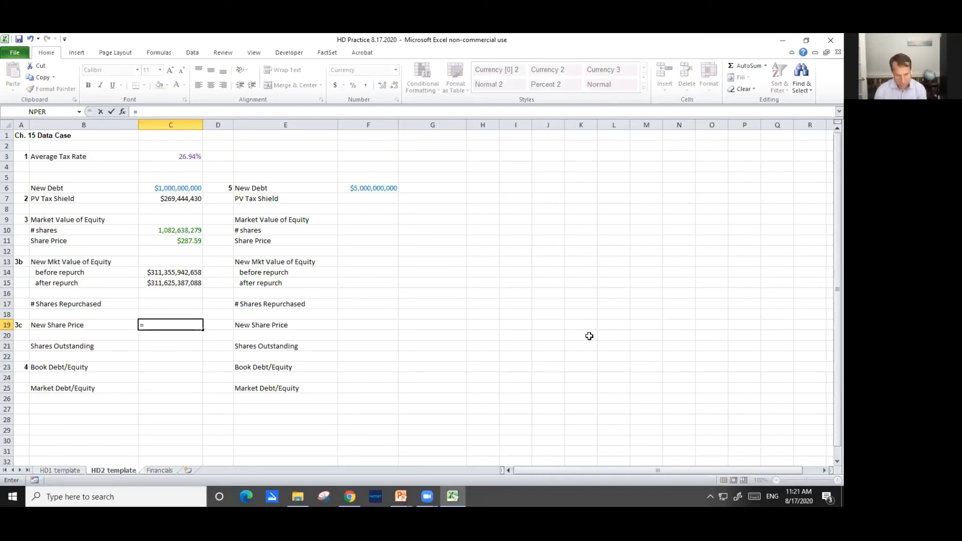
key("Up")
key("Up")
key("Up")
key("Up")
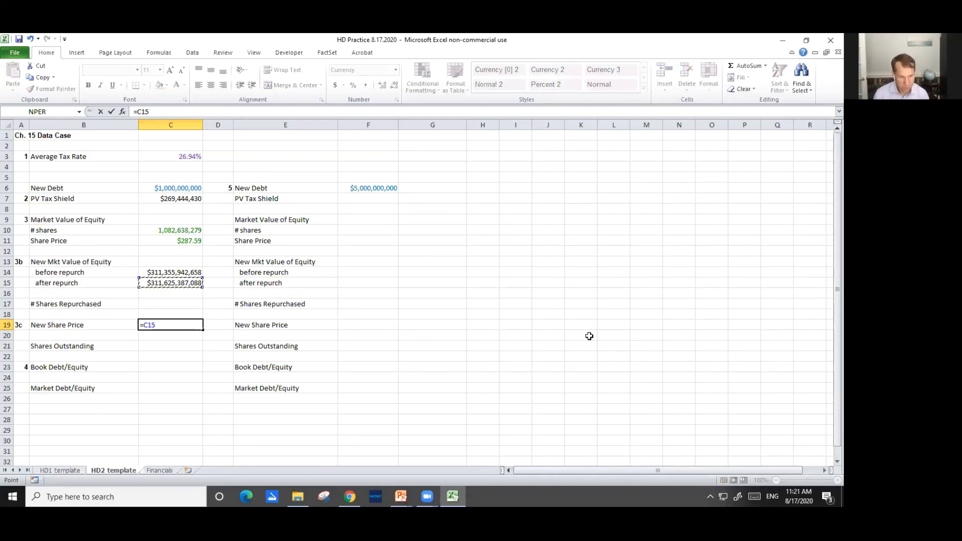
type("/")
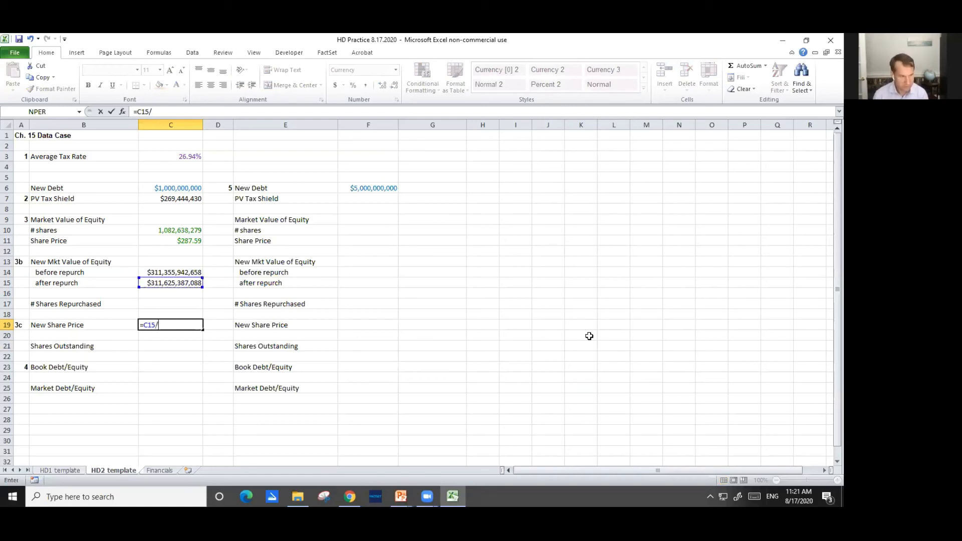
key("Up")
key("Up")
key("Up")
key("Up")
key("Up")
key("Up")
key("Up")
key("Up")
key("Up")
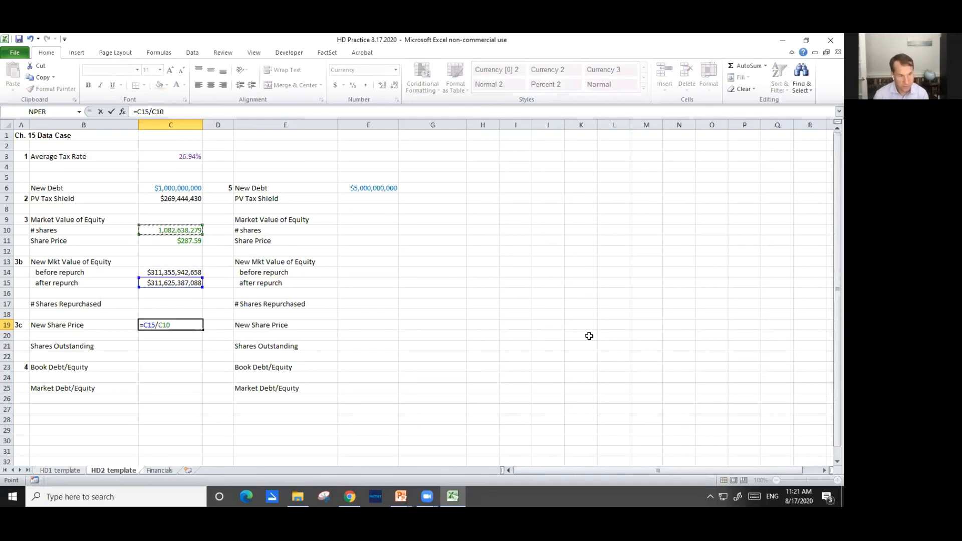
key("ctrl+Return")
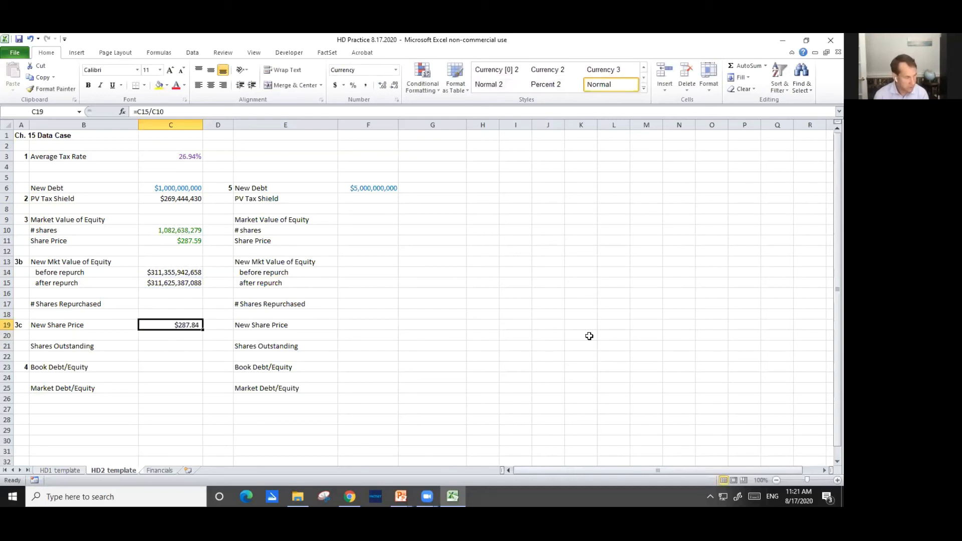
key("F2")
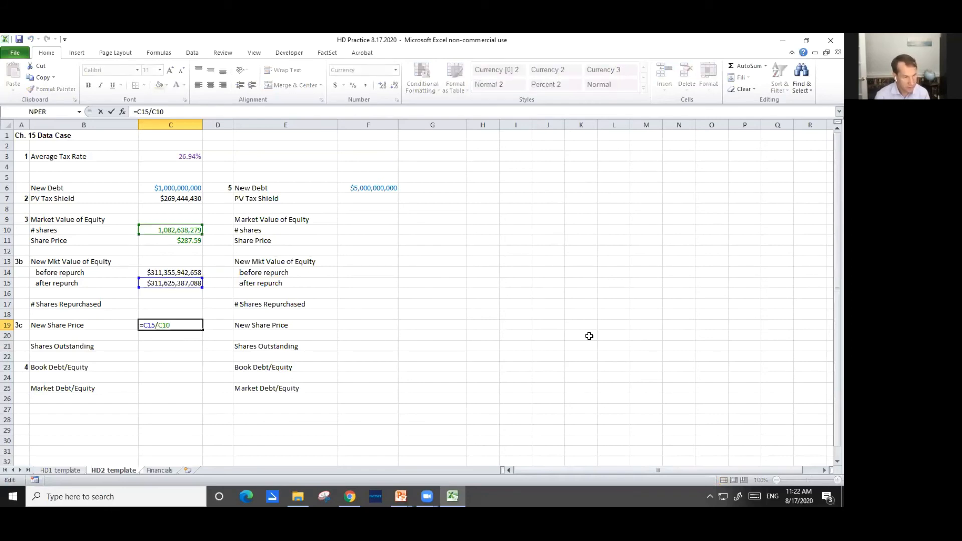
key("ctrl+Return")
Calculate # Shares Repurchased in C17 as the new debt divided by the new share price with =C6/C19
key("Up")
key("Up")
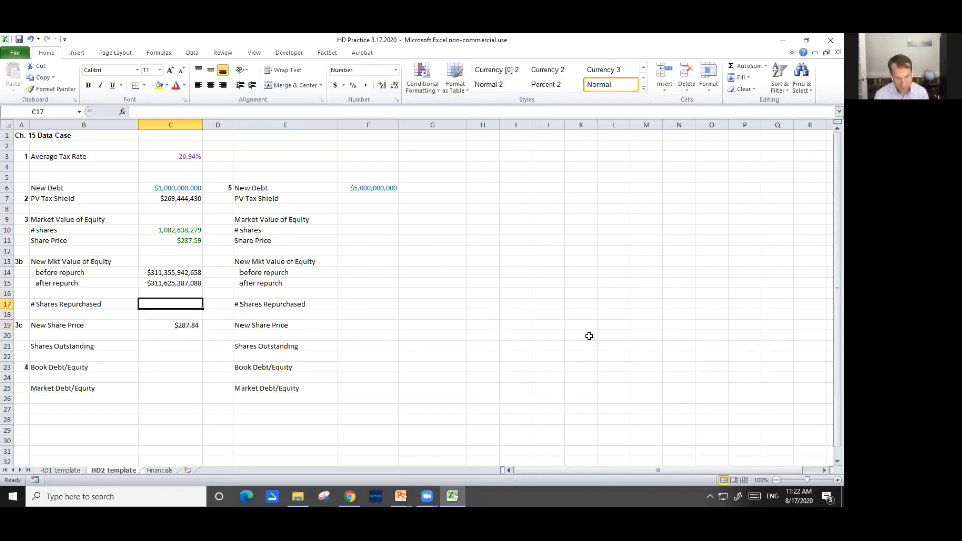
type("=")
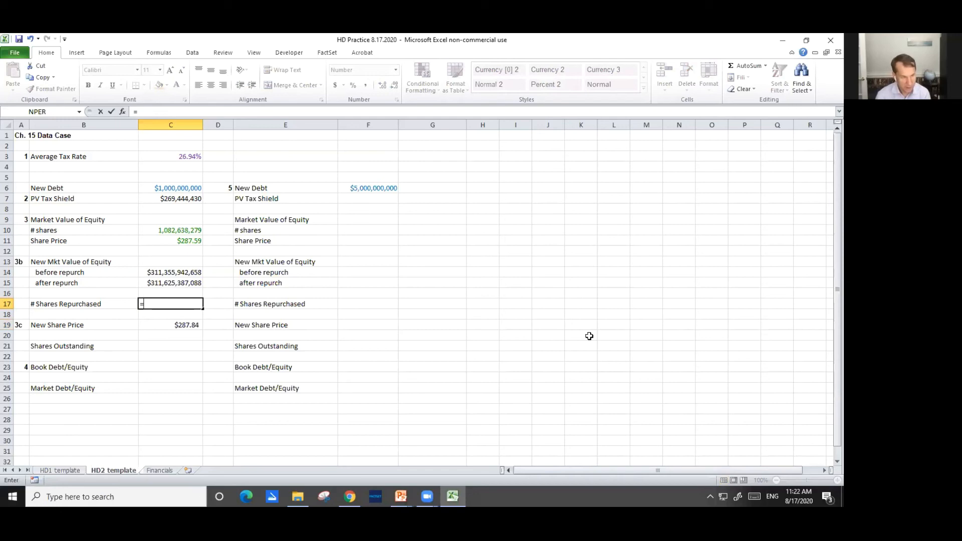
key("Up")
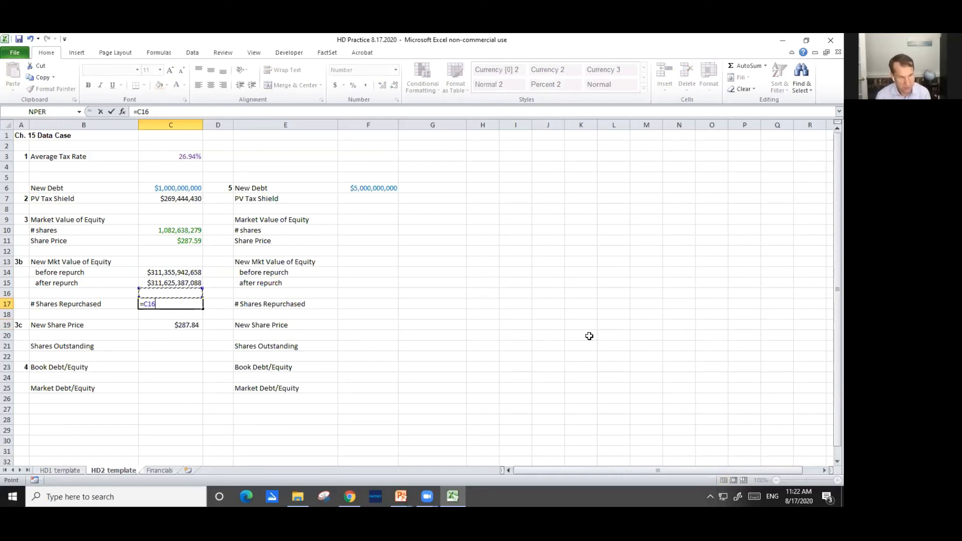
key("Up")
key("Up")
key("Up")
key("Up")
key("Up")
key("Up")
key("Up")
key("Up")
key("Up")
key("Up")
type("/")
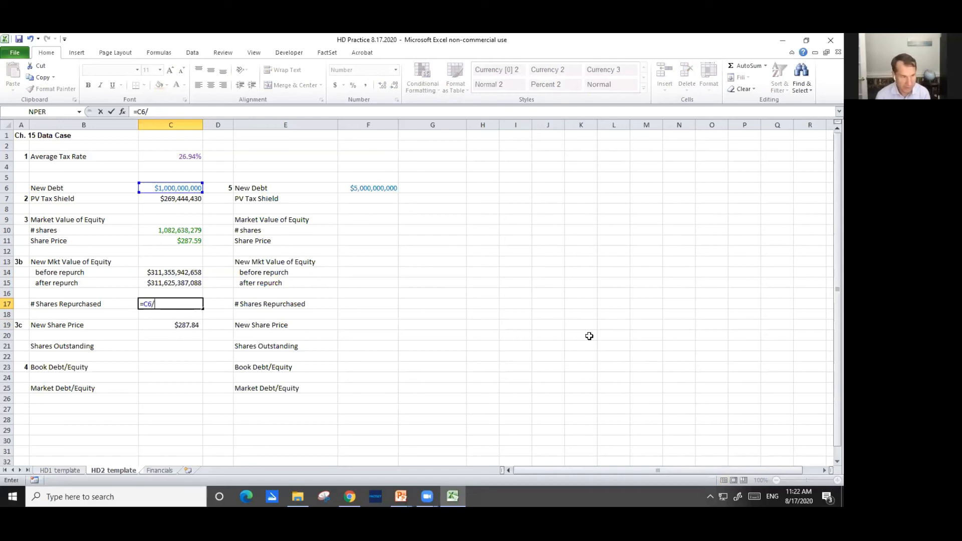
key("Down")
key("Down")
key("Return")
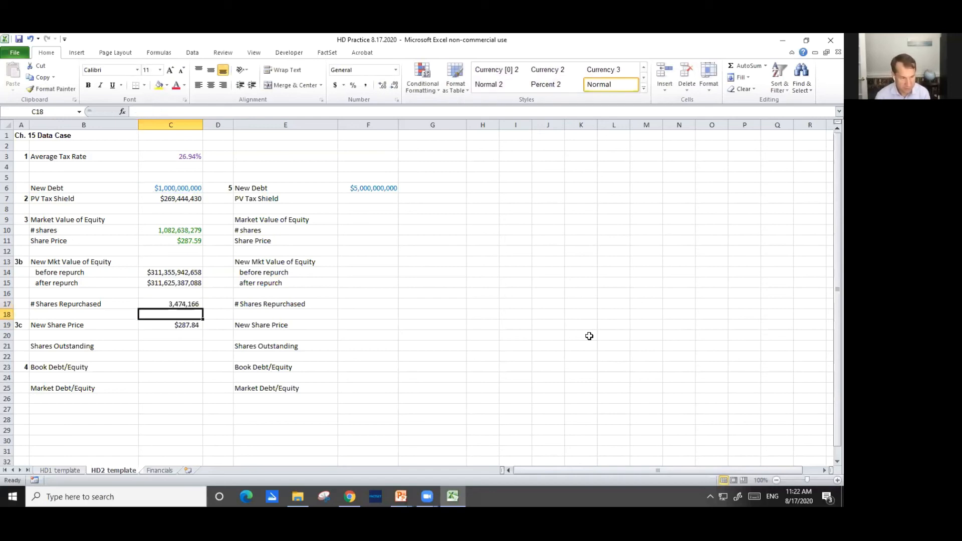
key("Up")
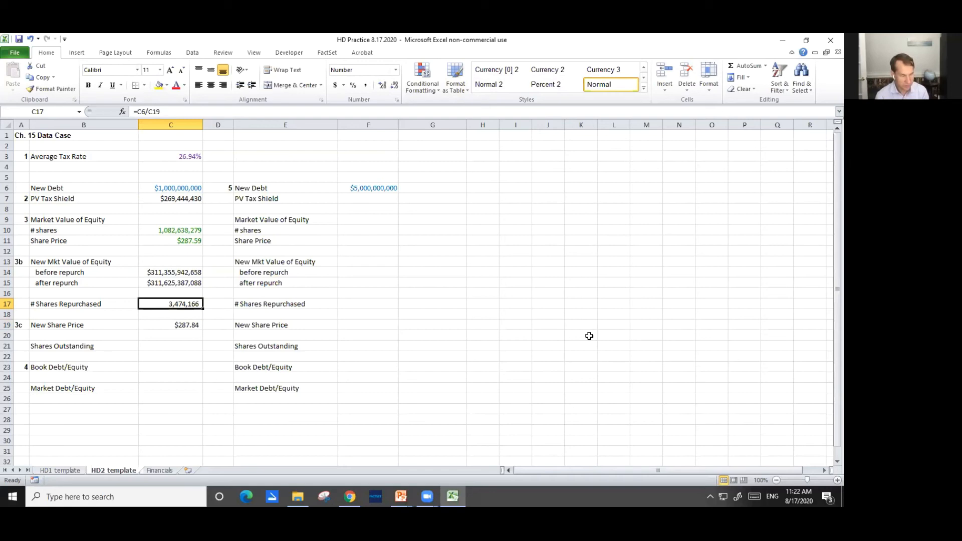
Calculate Shares Outstanding in C21 by subtracting the repurchased shares from the original shares with =C10-C17
key("Down")
key("Down")
key("Down")
key("Down")
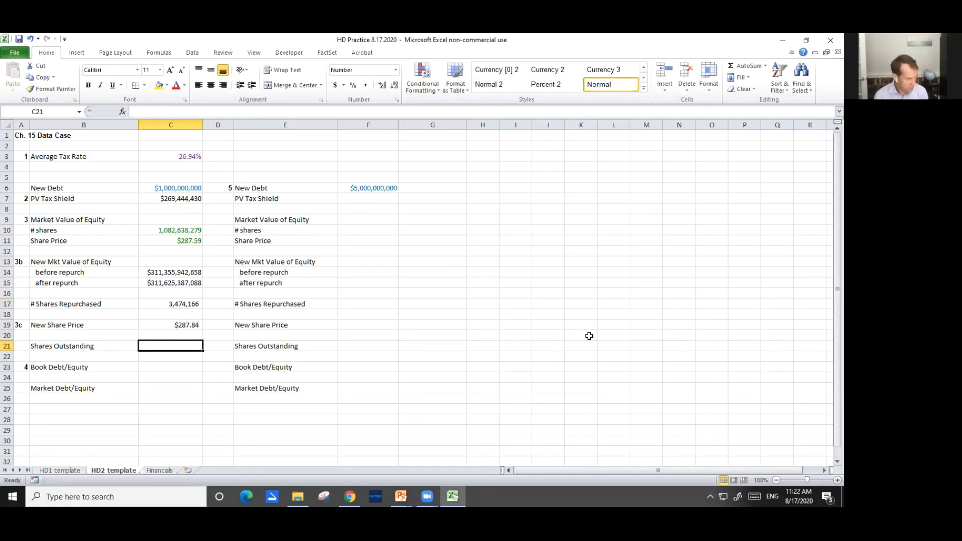
type("=")
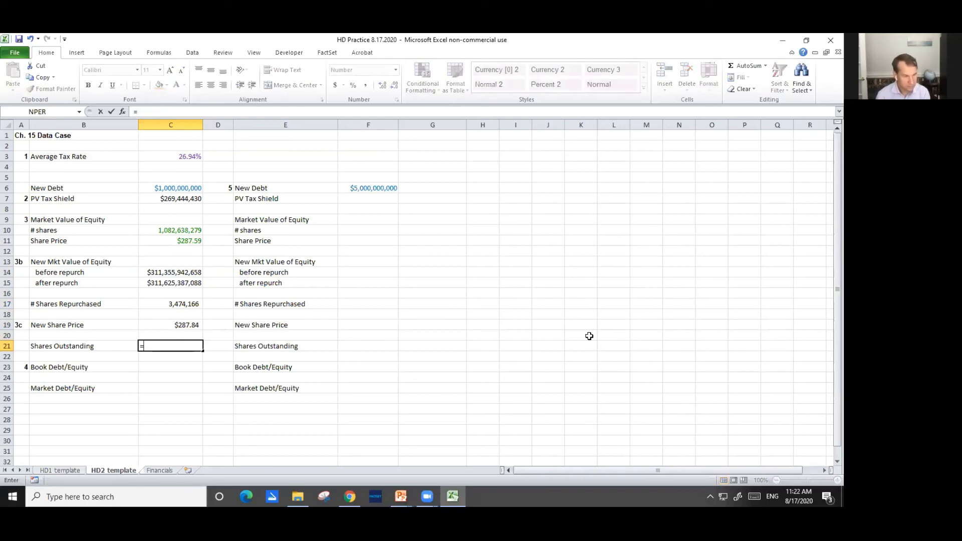
key("Up")
key("Up")
key("Up")
key("Up")
key("Up")
key("Up")
key("Up")
key("Up")
key("Up")
key("Up")
key("Up")
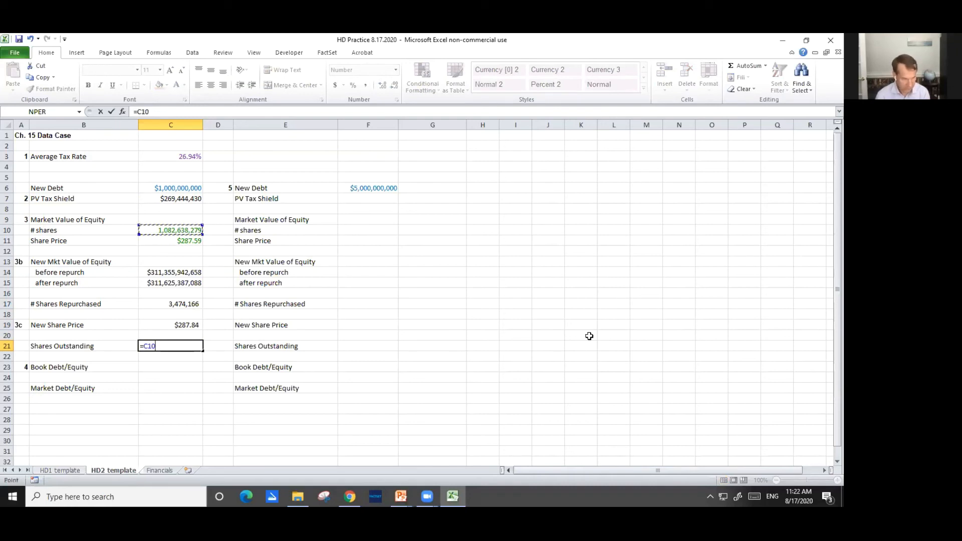
type("-")
key("Up")
key("Up")
key("Up")
key("Up")
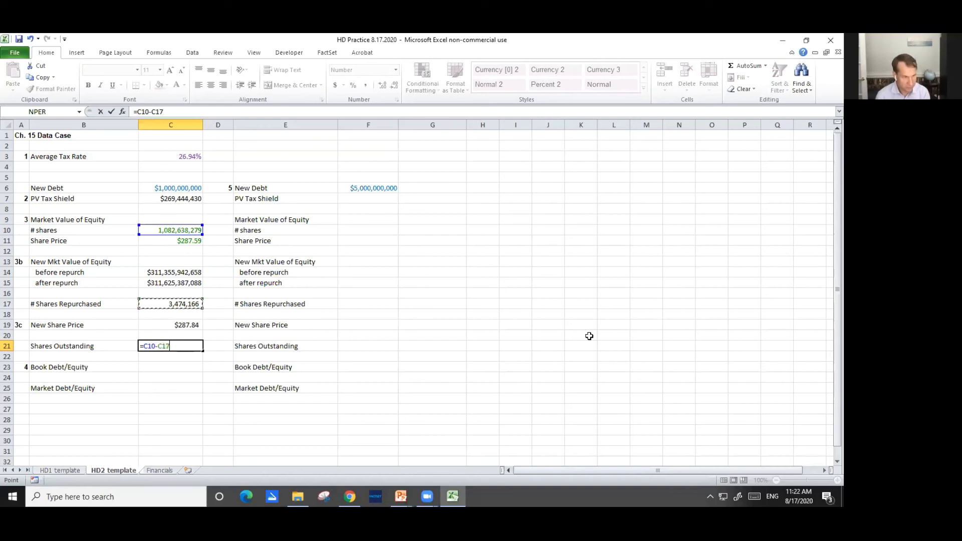
key("Return")
key("Up")
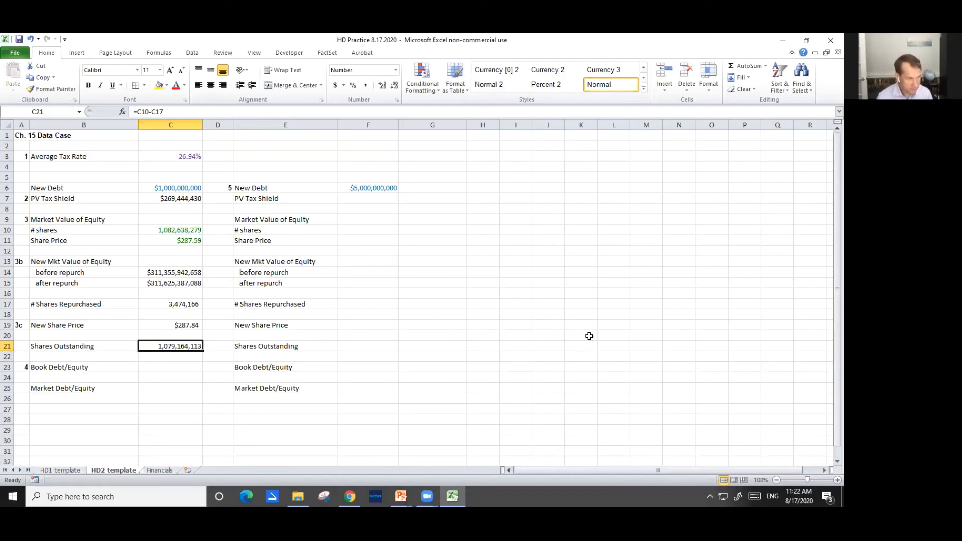
Review the cell references in the New Share Price formula in C19
key("Down")
key("Down")
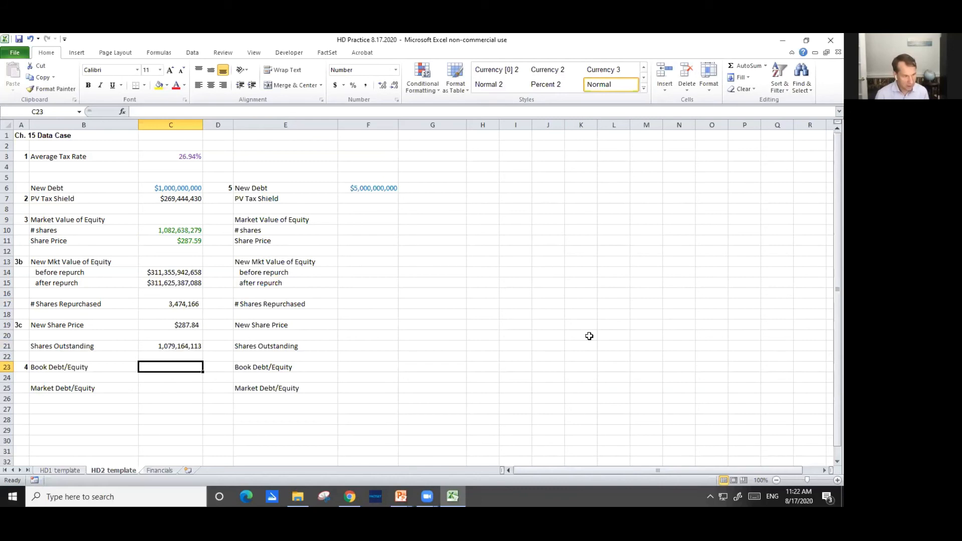
key("Up")
key("Up")
key("Up")
key("Up")
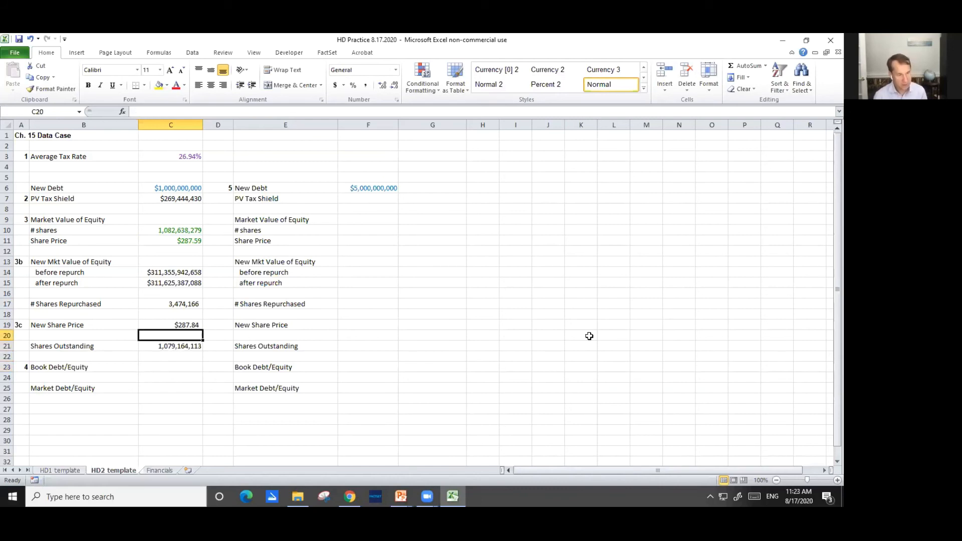
type("=C15/C10")
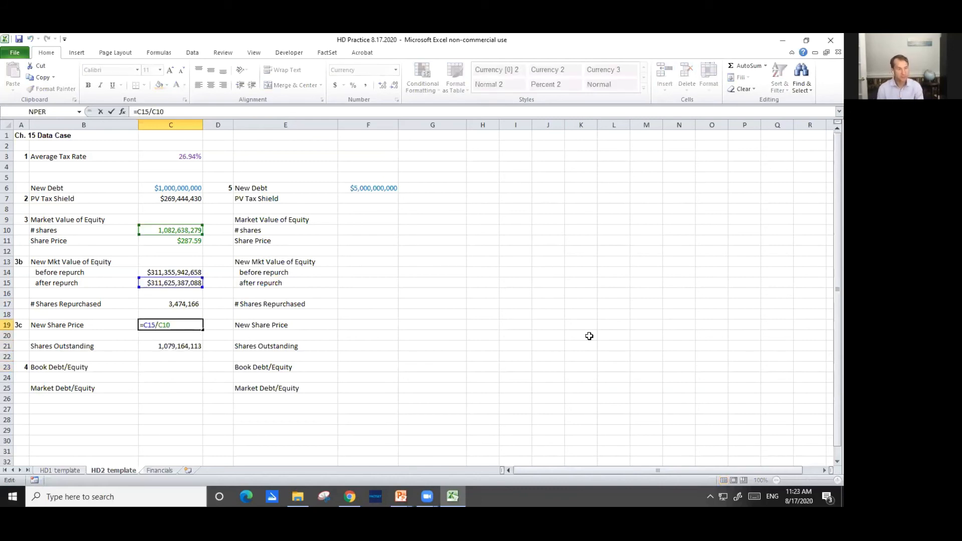
key("Escape")
key("F2")
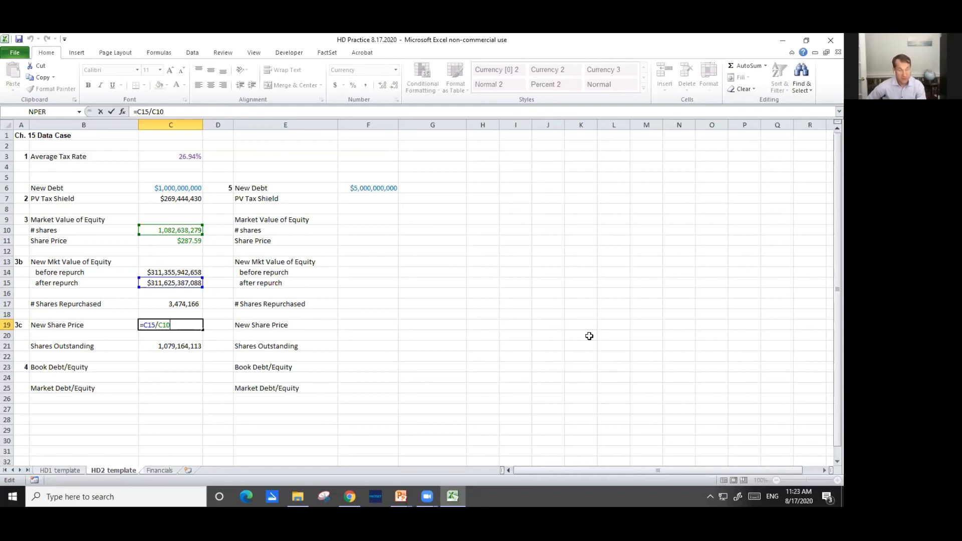
key("ctrl+Return")
Start the Book Debt/Equity formula in C23 by adding the APR '20 short-term and long-term debt, Financials!C19+Financials!C25
key("Down")
key("Down")
key("Down")
key("Down")
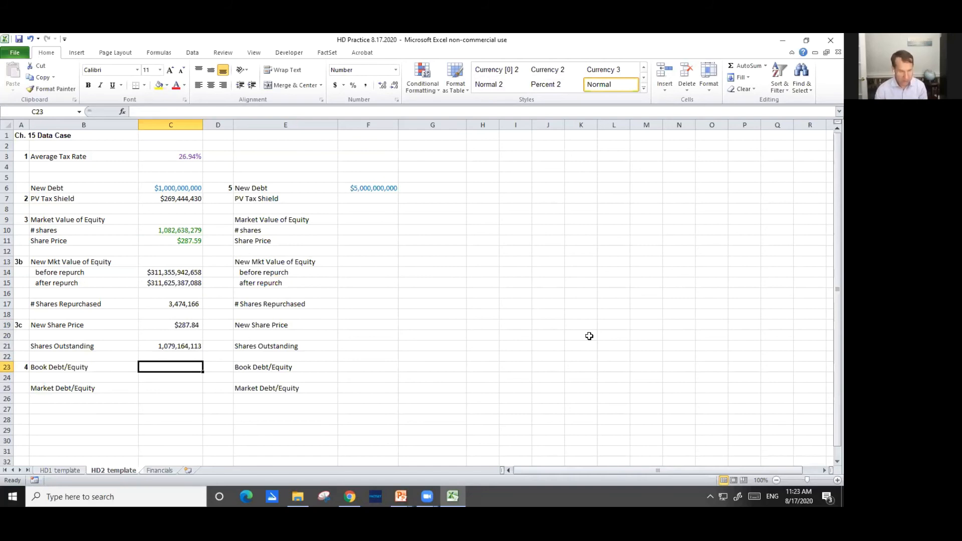
type("=")
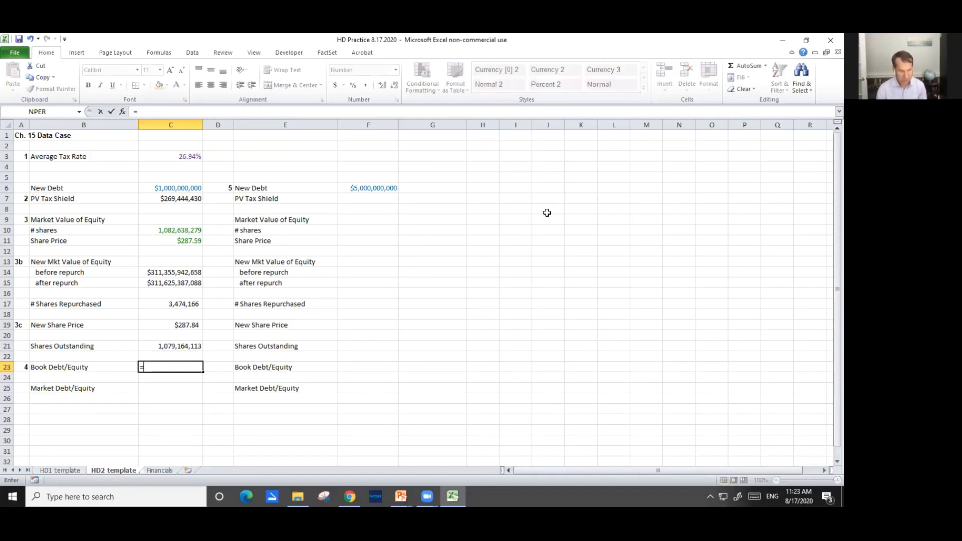
key("ctrl+Page_Down")
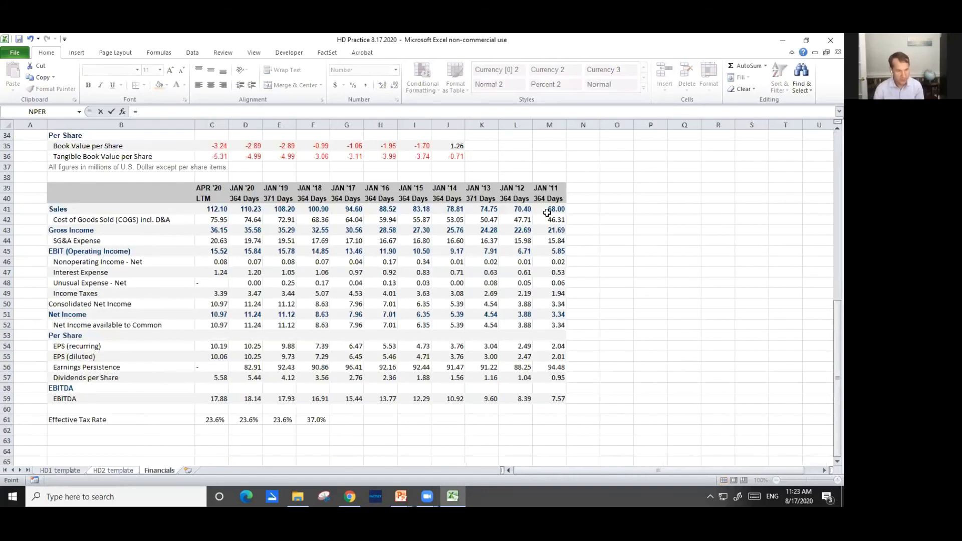
scroll(481, 281, "up", 8)
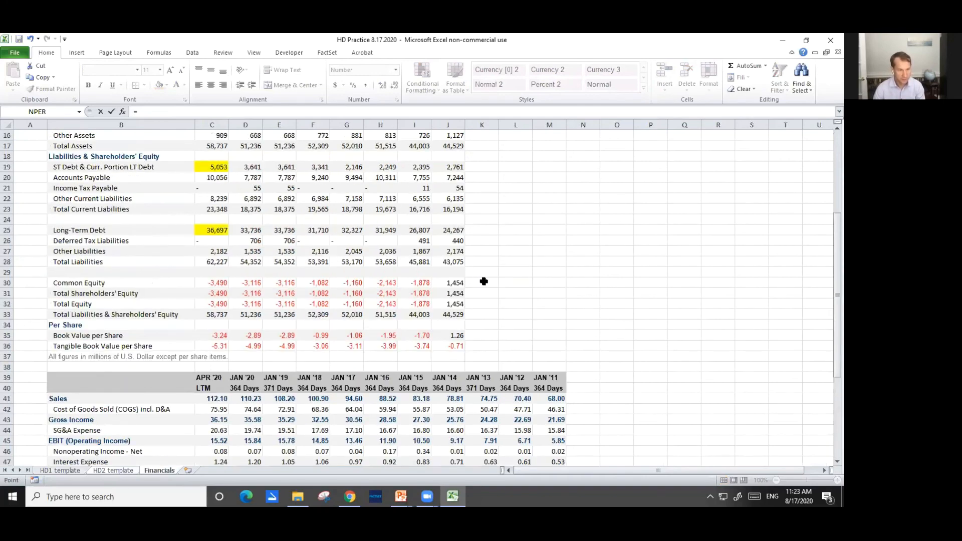
scroll(513, 288, "up", 1)
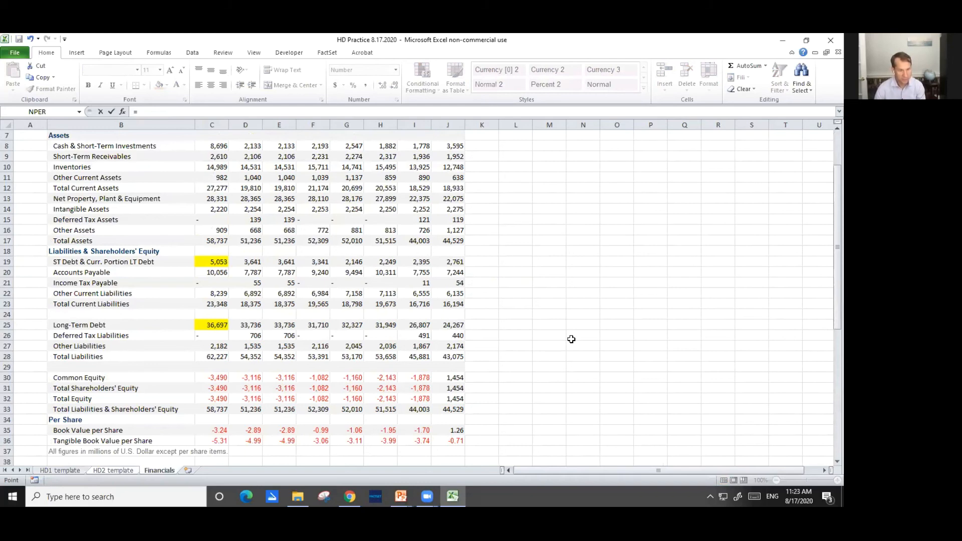
scroll(573, 337, "up", 1)
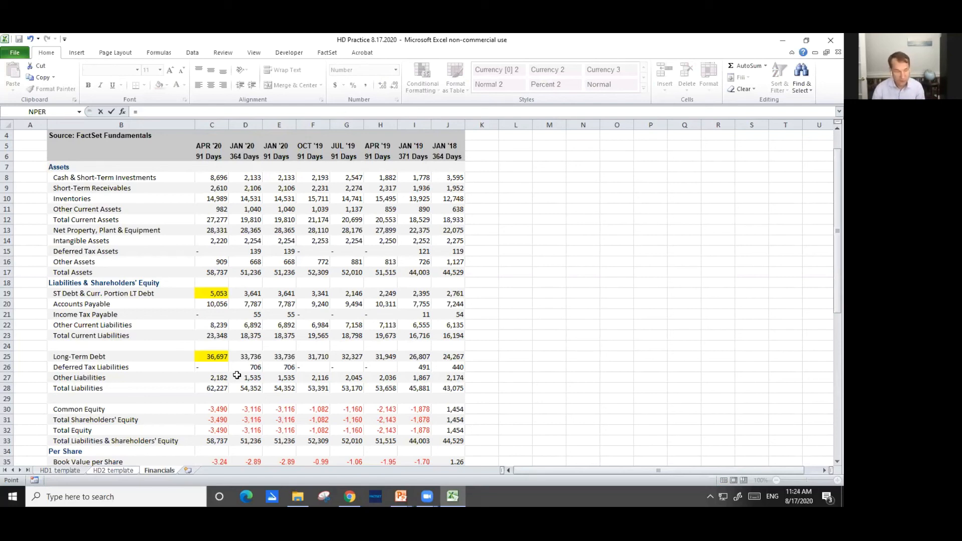
left_click(209, 293)
type("+")
left_click(213, 356)
Add the new debt 'HD2 template'!C6 to the debt sum in the C23 formula and enclose the whole numerator in parentheses
left_click(136, 112)
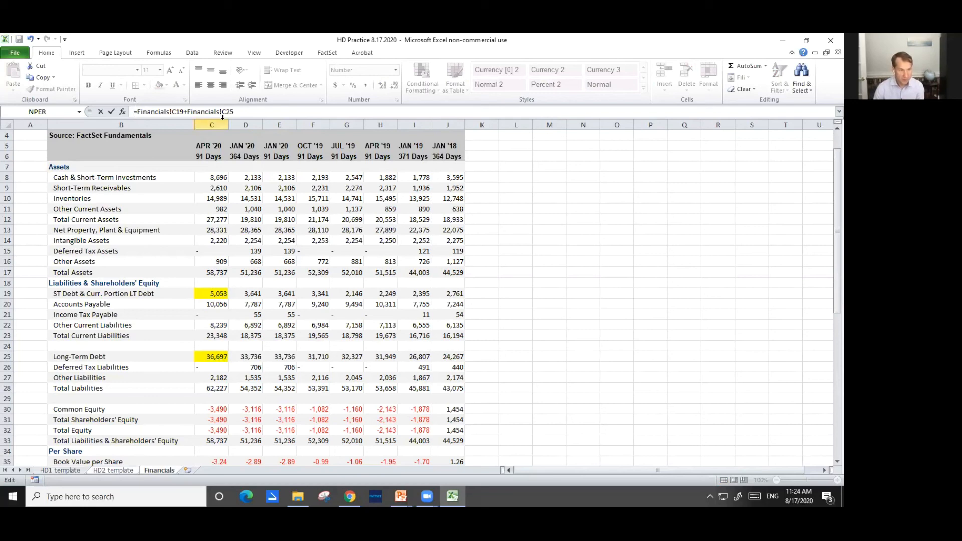
type("(")
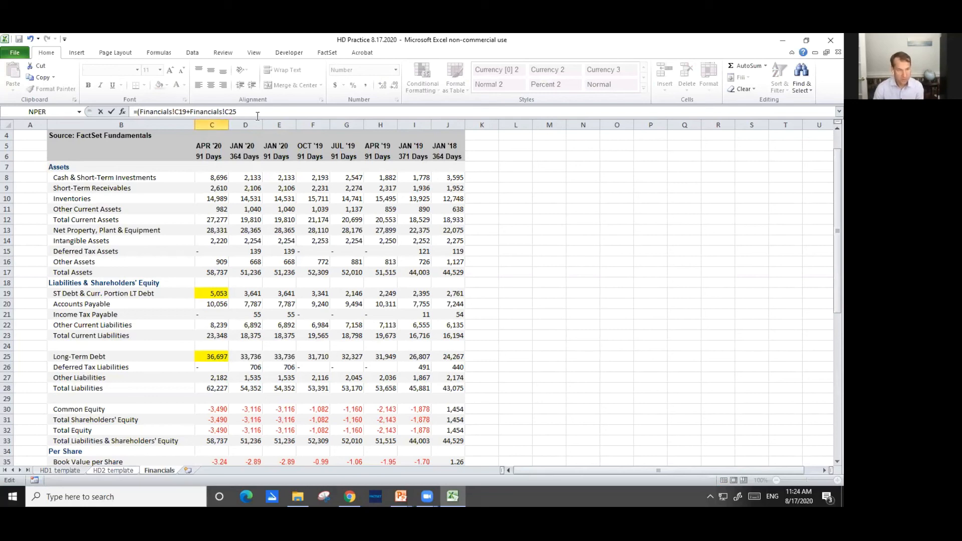
left_click(258, 116)
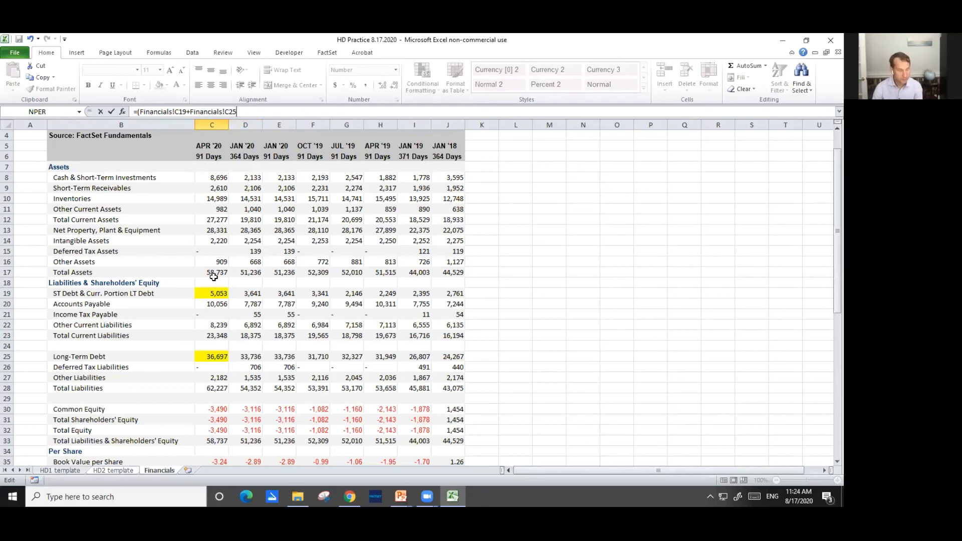
type("+")
left_click(114, 471)
left_click(171, 188)
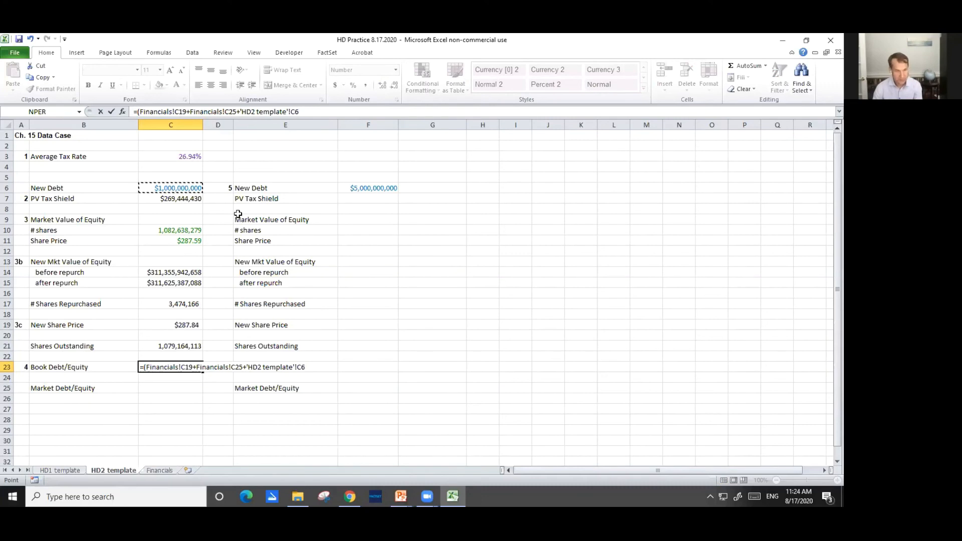
type(")")
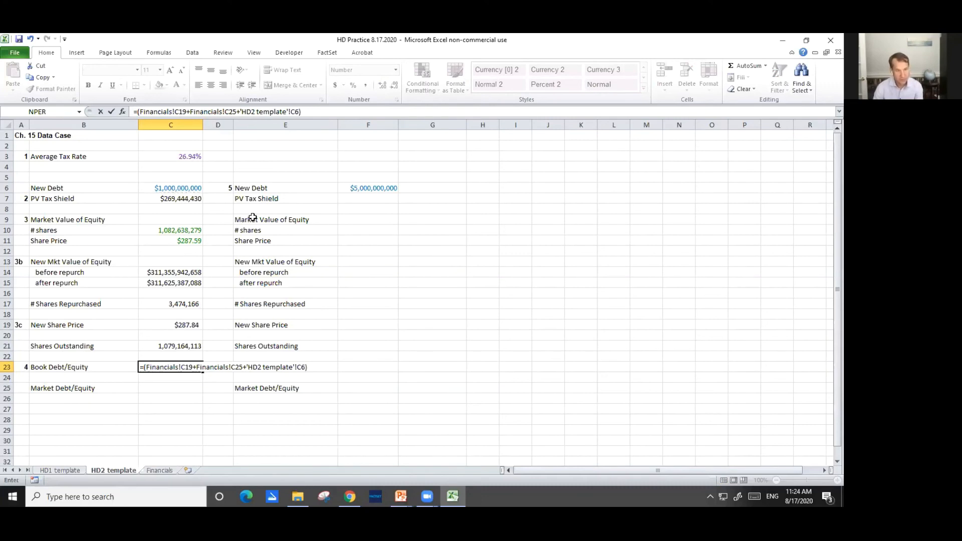
type("/(")
Divide the C23 debt sum by book equity less the new debt, (Financials!C30-'HD2 template'!C6)
left_click(160, 471)
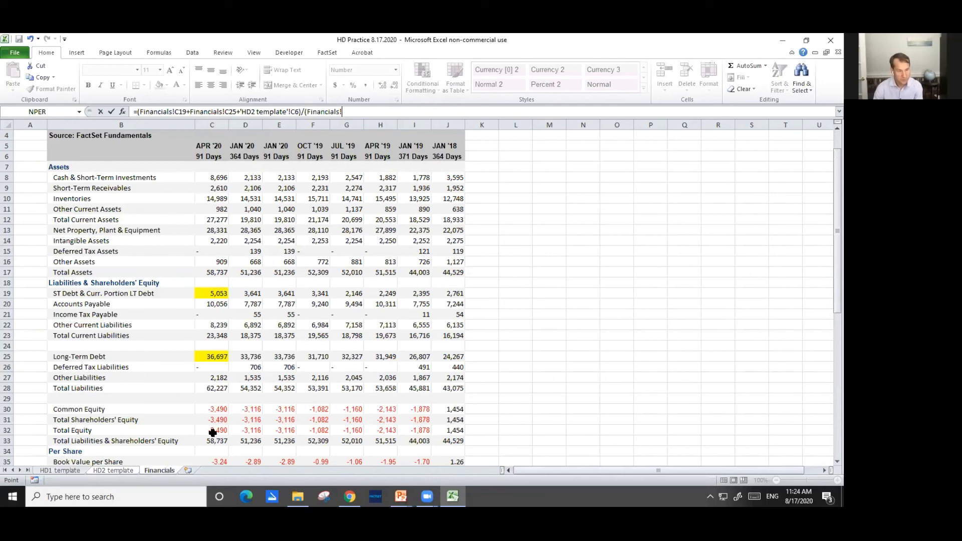
left_click(213, 408)
type("-")
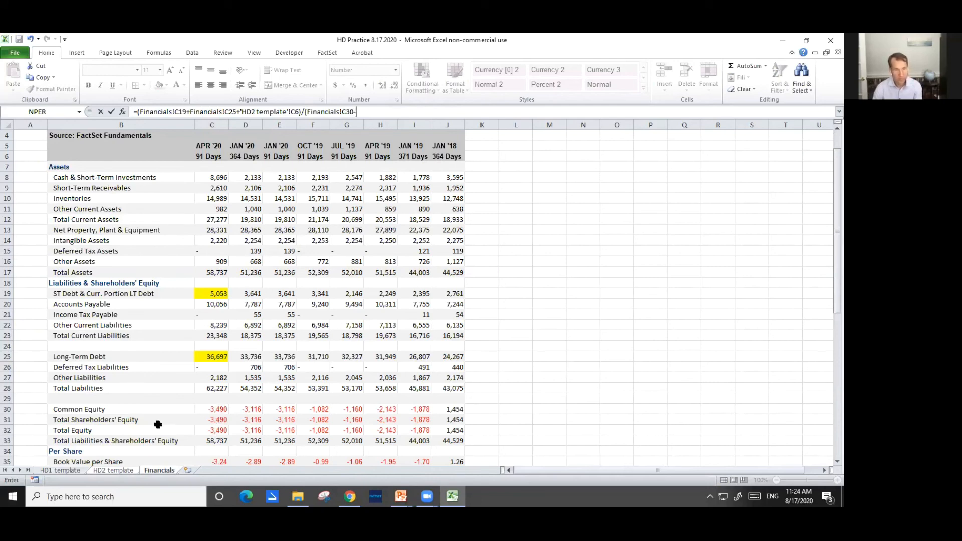
left_click(111, 470)
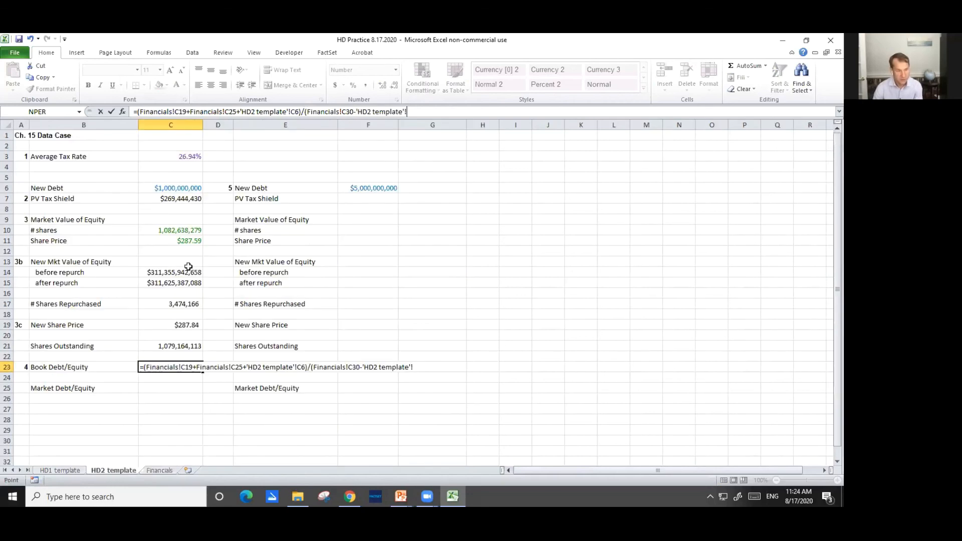
left_click(166, 192)
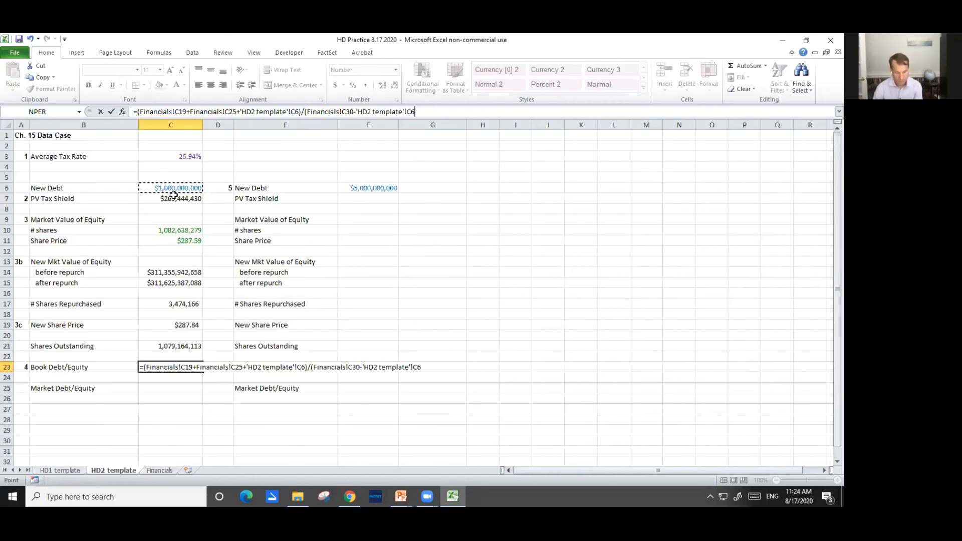
type(")")
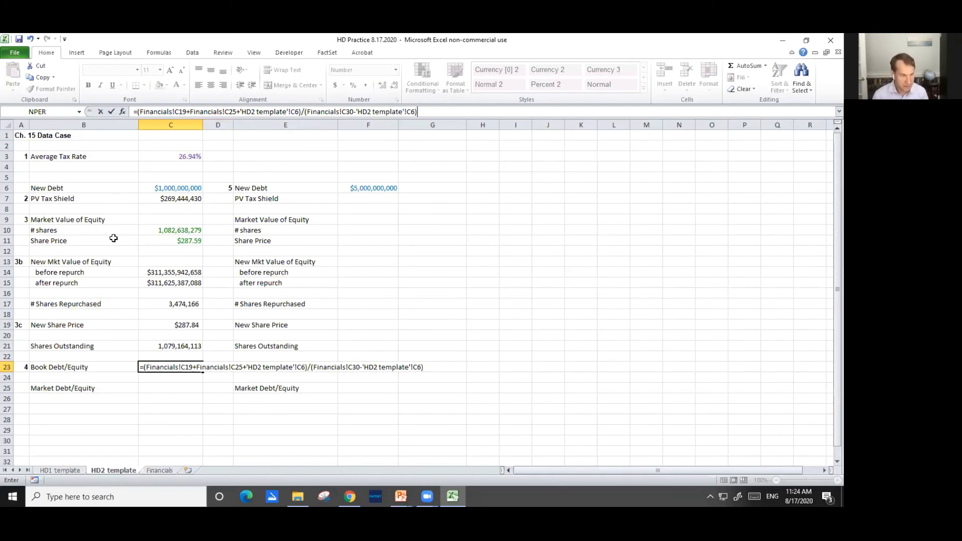
Divide the new debt C6 by 1000000 in both the numerator and denominator of the C23 formula and enter it
left_click(300, 112)
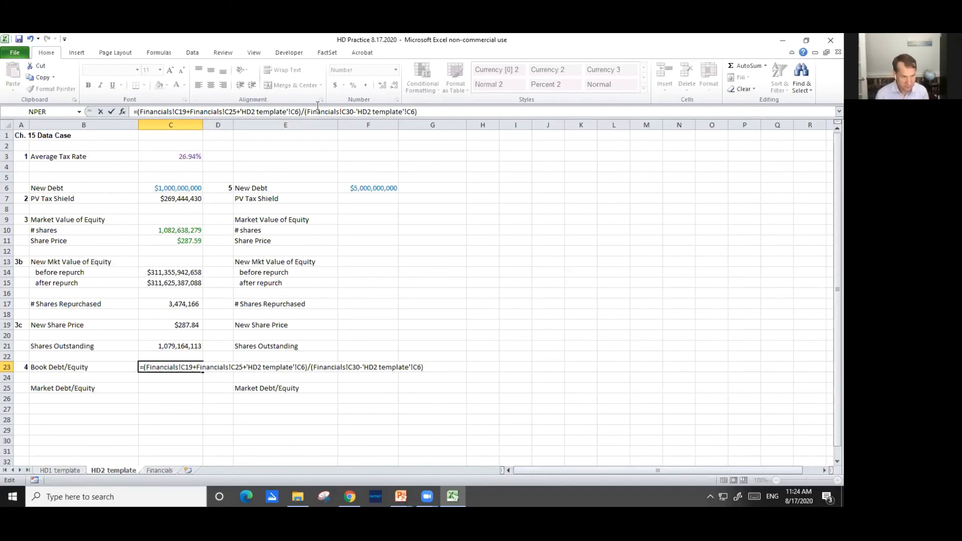
type("/1000")
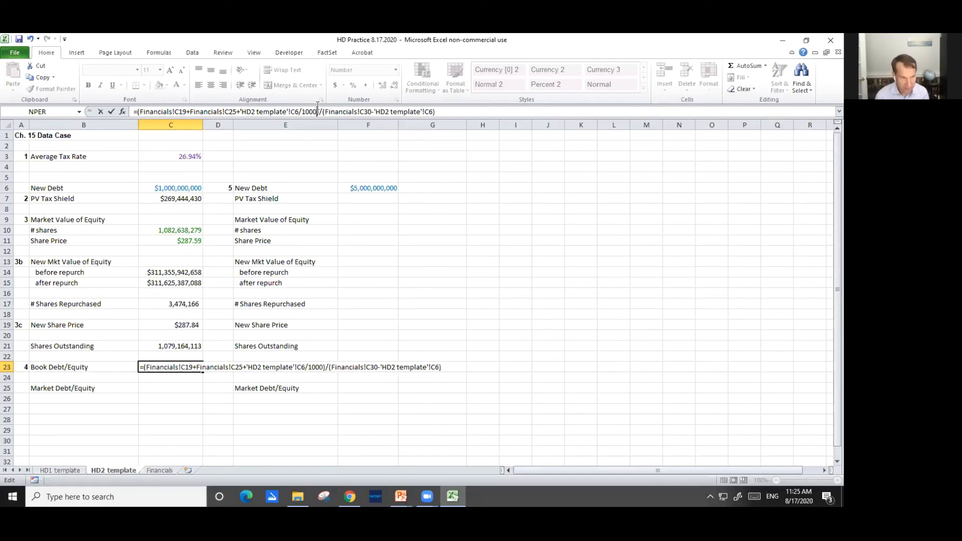
type("000")
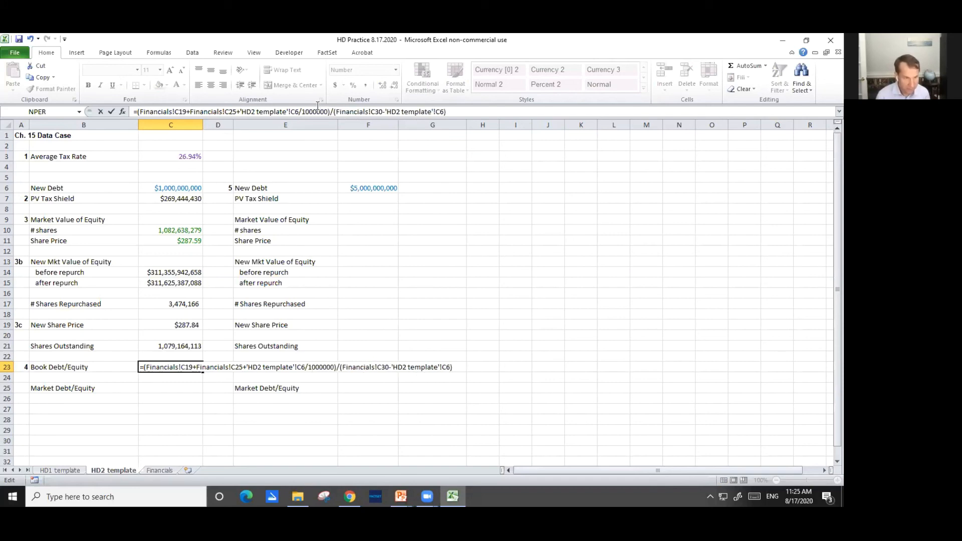
key("Right")
key("Right")
key("Right")
key("Right")
key("Right")
key("Right")
key("Right")
key("Right")
key("Right")
key("Right")
key("Right")
key("Right")
key("Right")
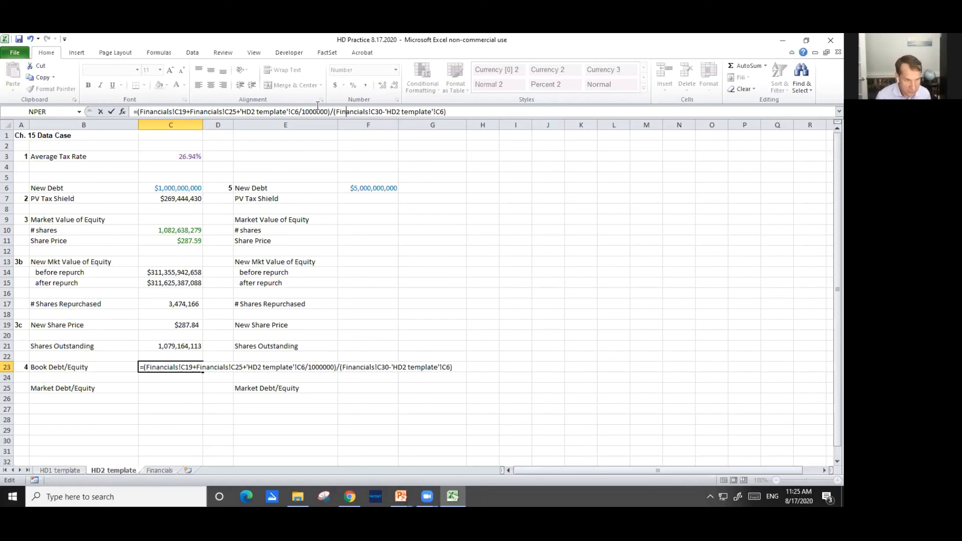
key("Right")
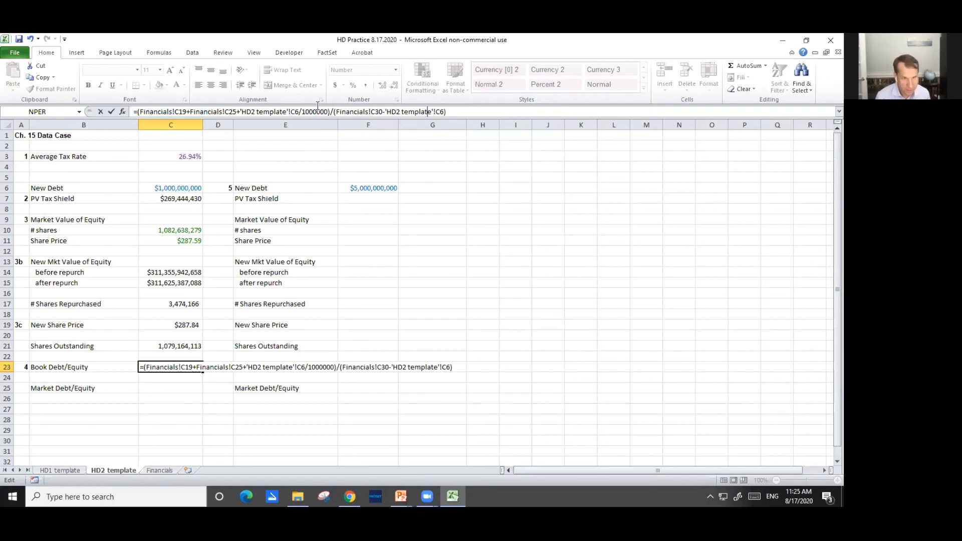
type("/1000")
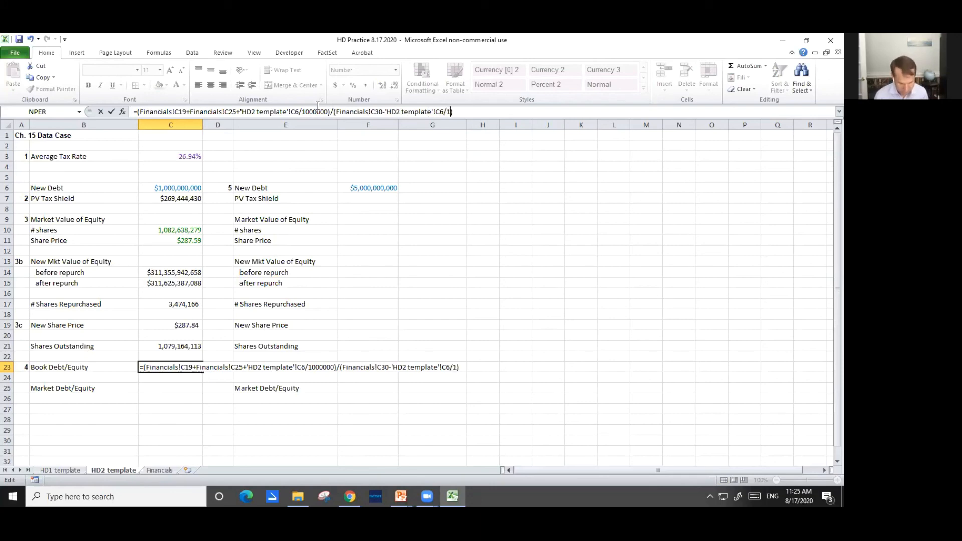
type("00000")
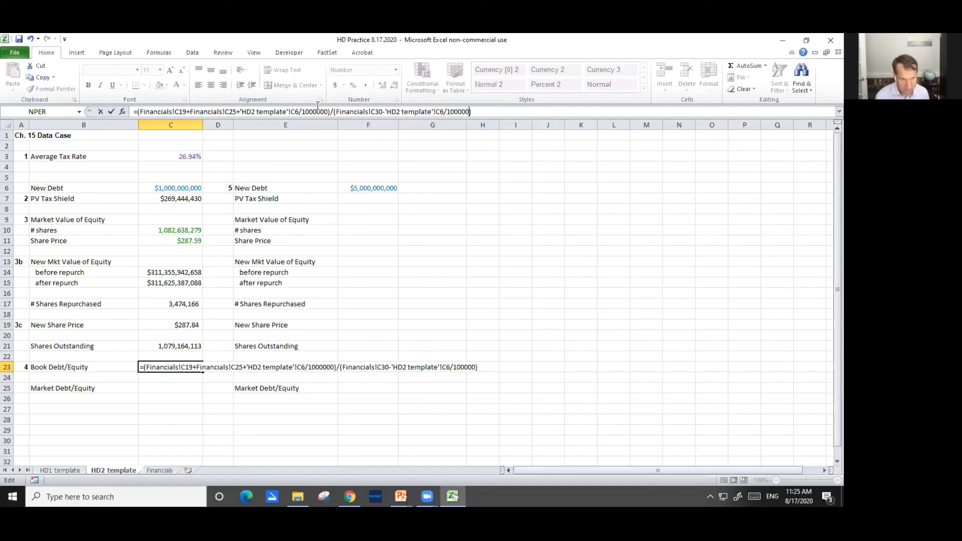
key("Return")
key("Up")
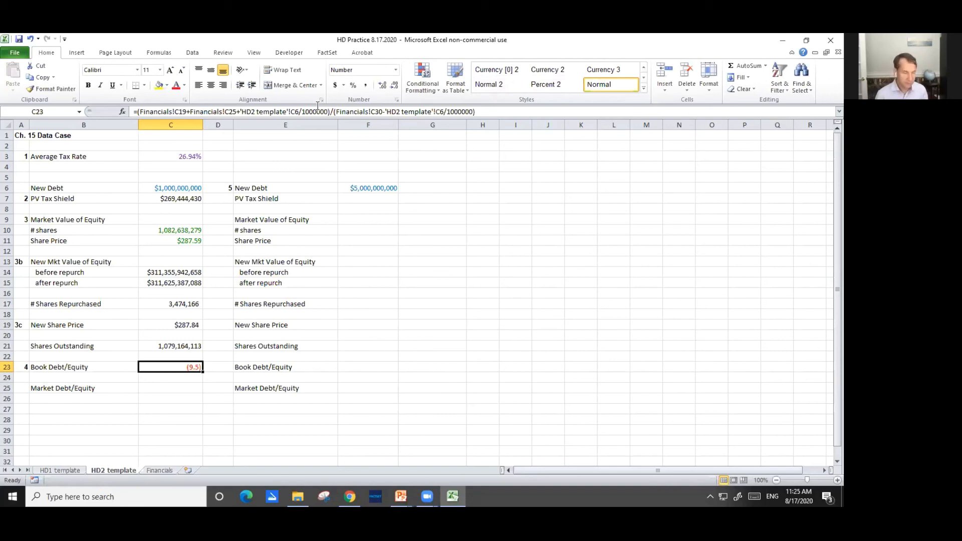
Start the Market Debt/Equity formula in C25 by adding the APR '20 short-term and long-term debt, Financials!C19+Financials!C25
key("Down")
key("Down")
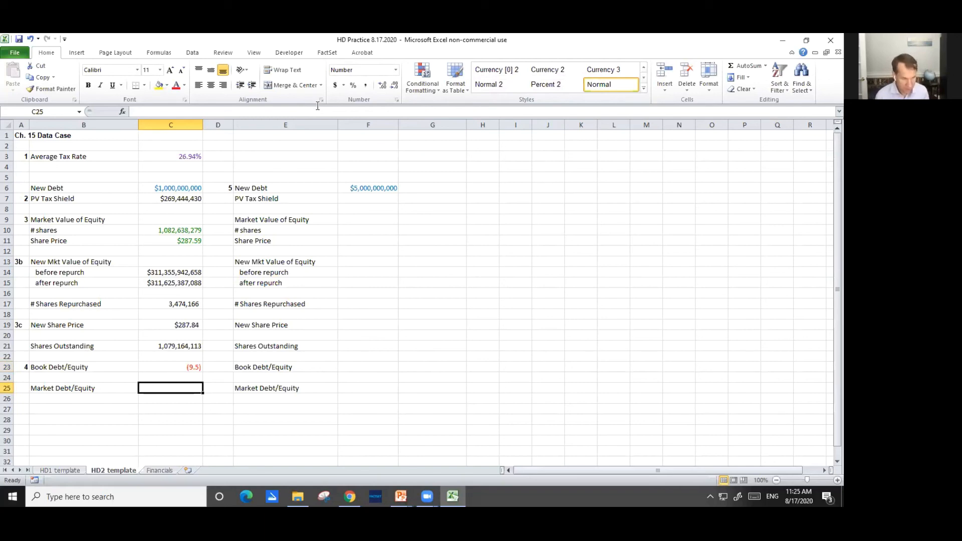
type("=")
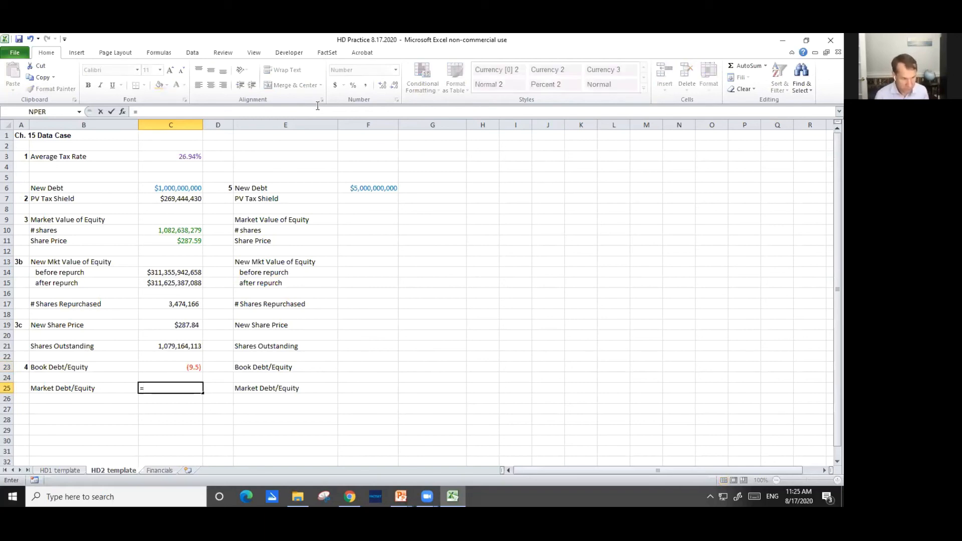
key("ctrl+Page_Down")
key("Down")
key("Down")
key("Down")
key("Down")
key("Down")
key("Down")
key("Down")
key("Down")
key("Down")
key("Down")
key("Down")
key("Down")
key("Down")
key("Down")
key("Down")
key("Right")
key("Right")
type("+")
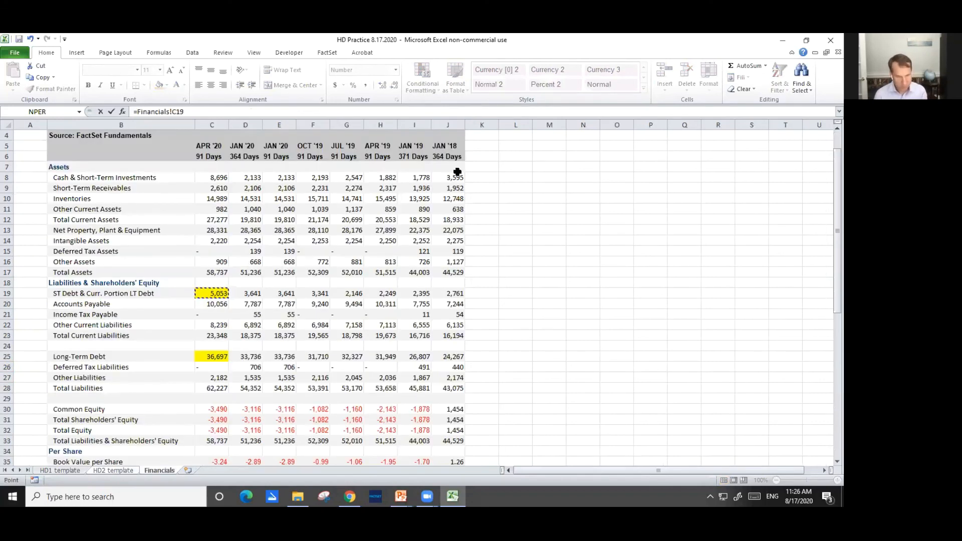
left_click(222, 357)
Add the new debt 'HD2 template'!C6/1000000 to the C25 debt sum and enclose the whole numerator in parentheses
type("+Financials!C25+")
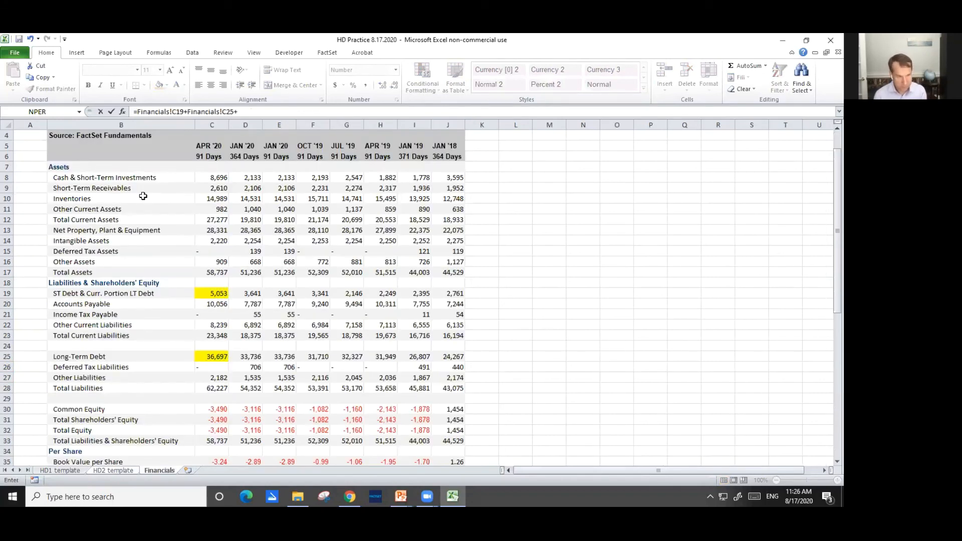
left_click(115, 472)
left_click(181, 187)
type("/1000")
type("000")
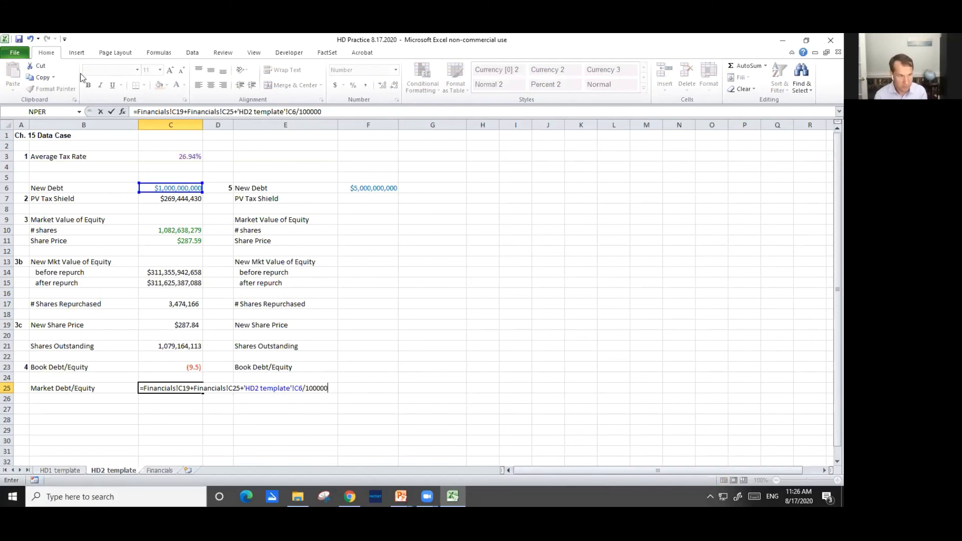
left_click(136, 110)
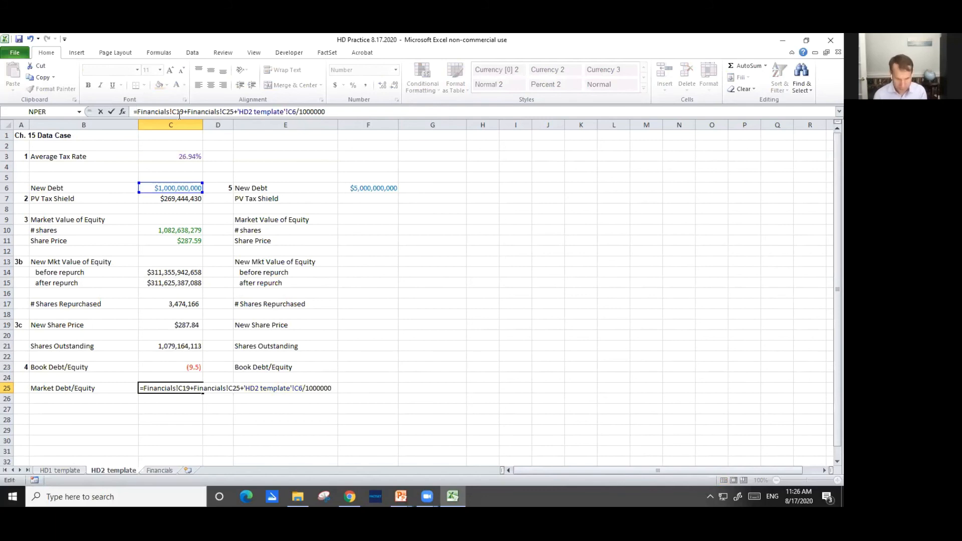
type("(")
left_click(373, 115)
type(")")
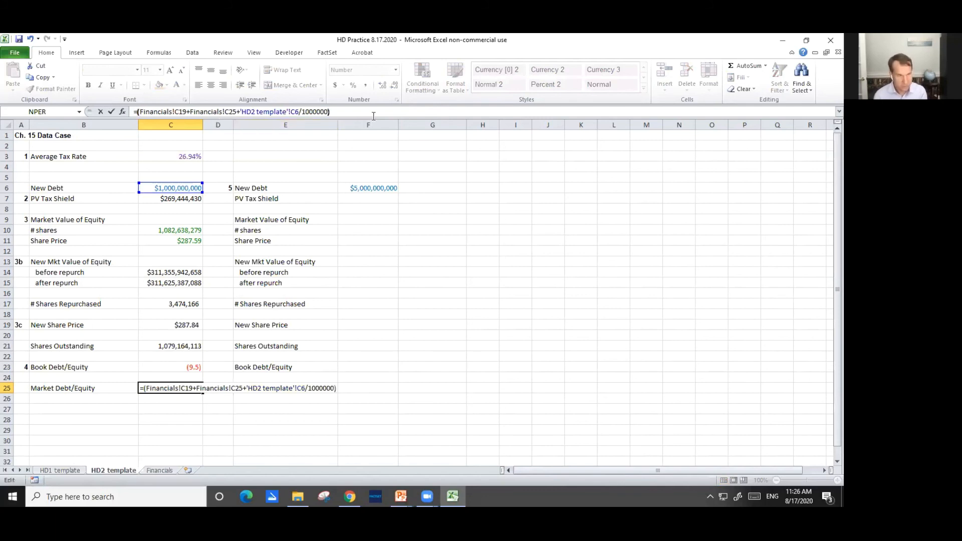
type("/(")
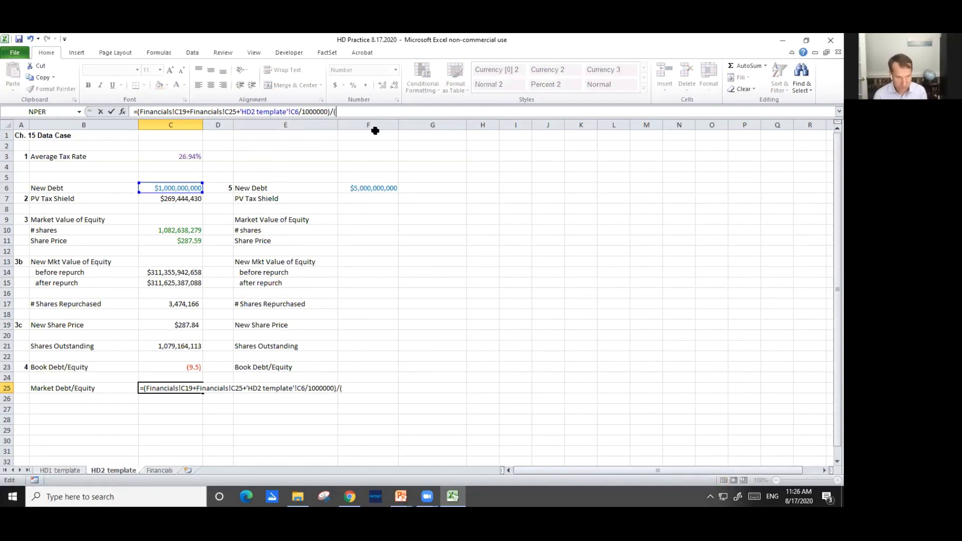
Divide the C25 numerator by the after-repurchase market equity less the new debt, ('HD2 template'!C15-'HD2 template'!C6)
left_click(184, 282)
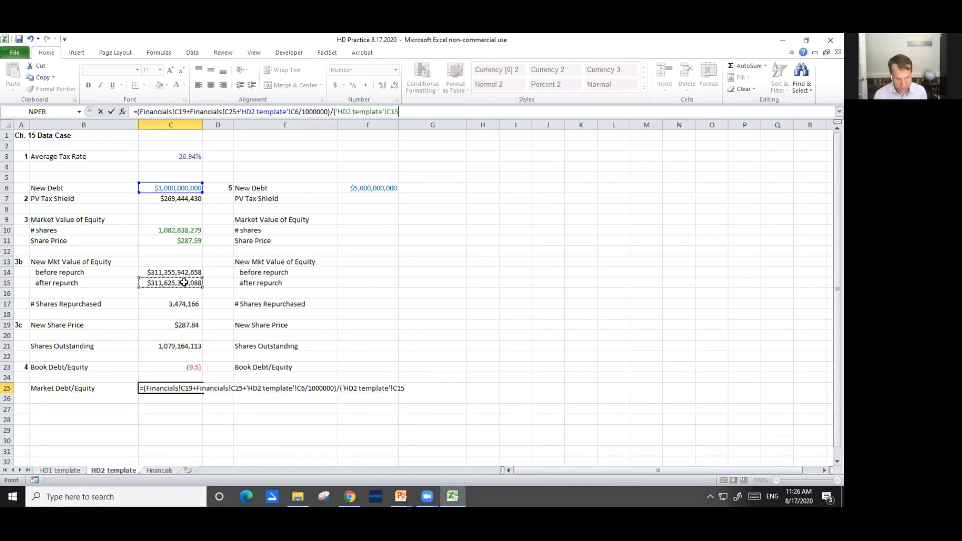
type("-")
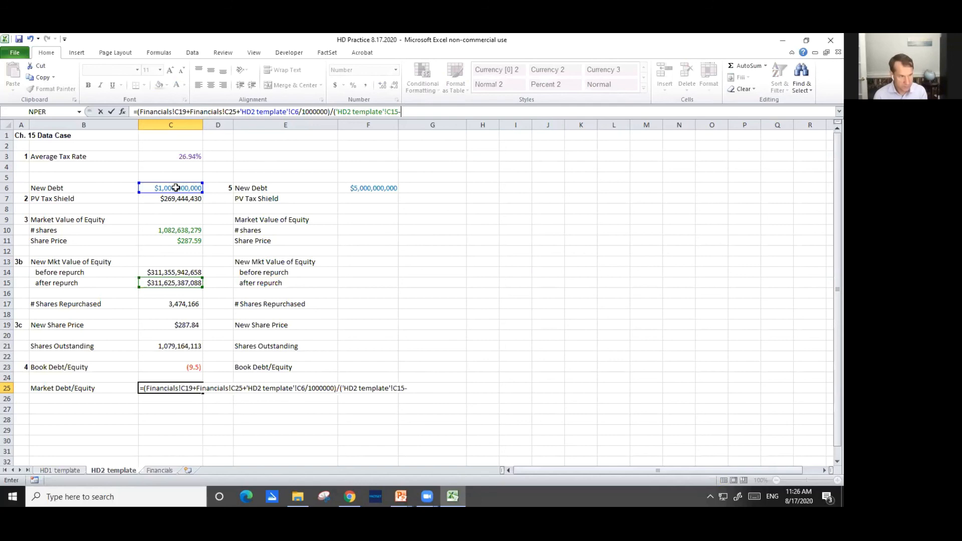
left_click(176, 188)
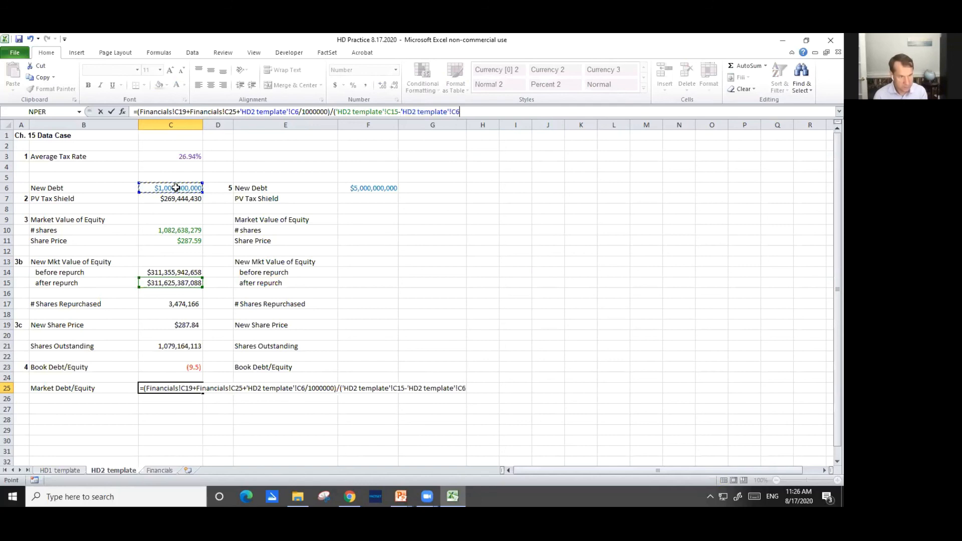
type(")")
Convert the C25 numerator to dollars by removing /1000000 from the new debt and multiplying Financials!C19 and Financials!C25 by 1000000, and enter the formula
left_click_drag(300, 111, 328, 111)
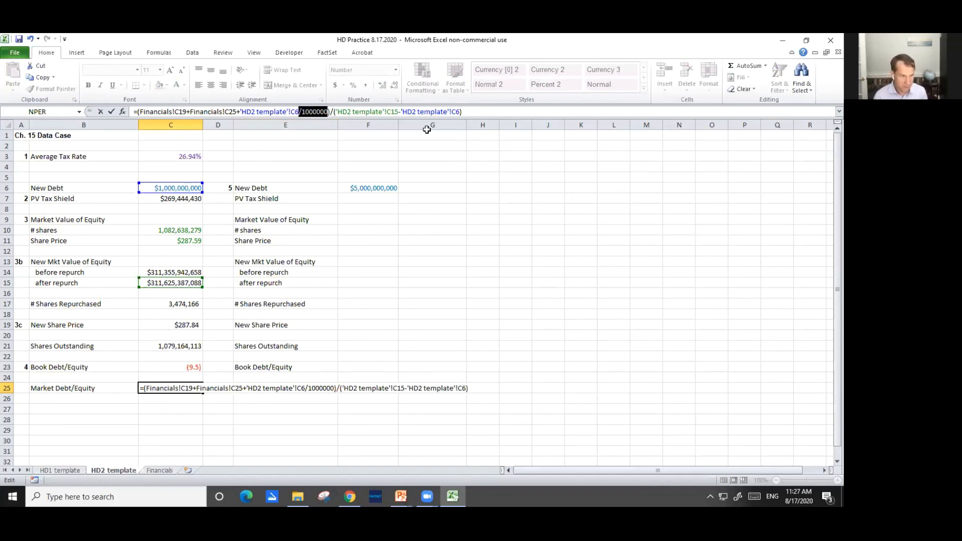
key("BackSpace")
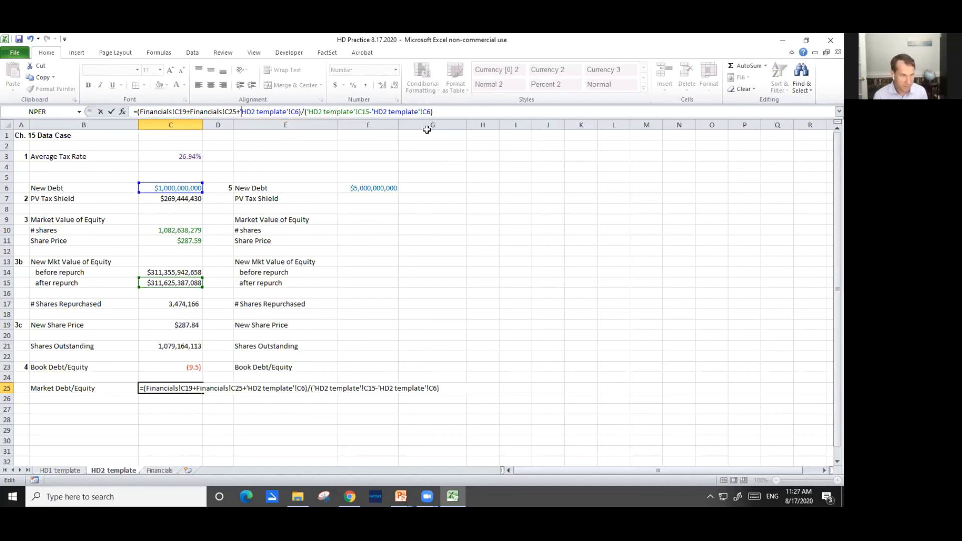
key("Left")
key("Left")
key("Left")
key("Left")
key("Left")
key("Left")
key("Left")
key("Left")
key("Left")
key("Left")
key("Left")
key("Left")
key("Left")
key("Left")
key("Left")
key("Left")
type("*1000000")
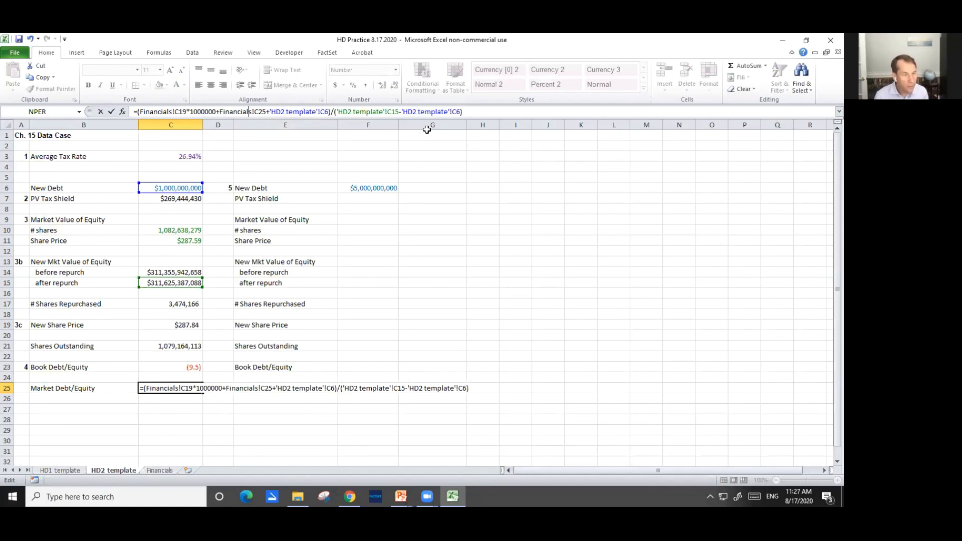
key("Right")
type("*1")
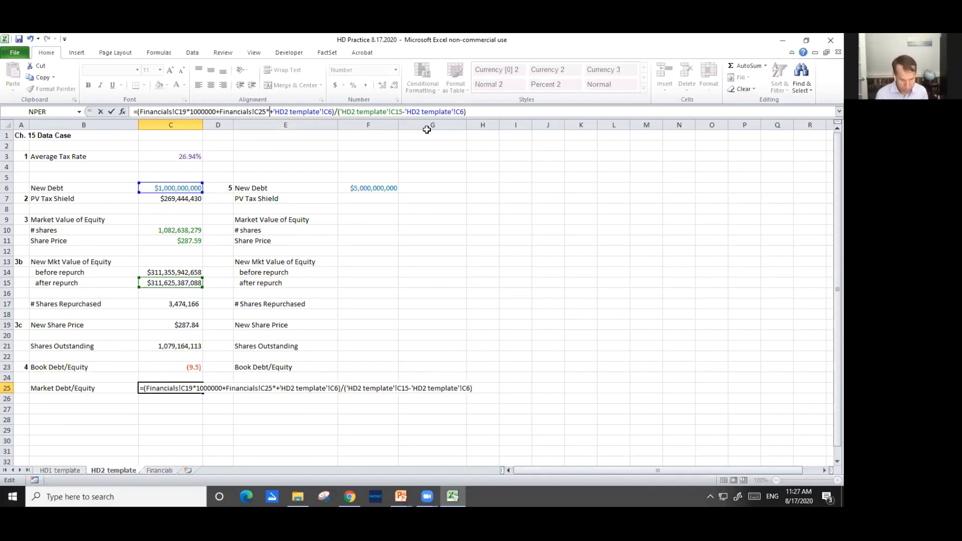
type("000000")
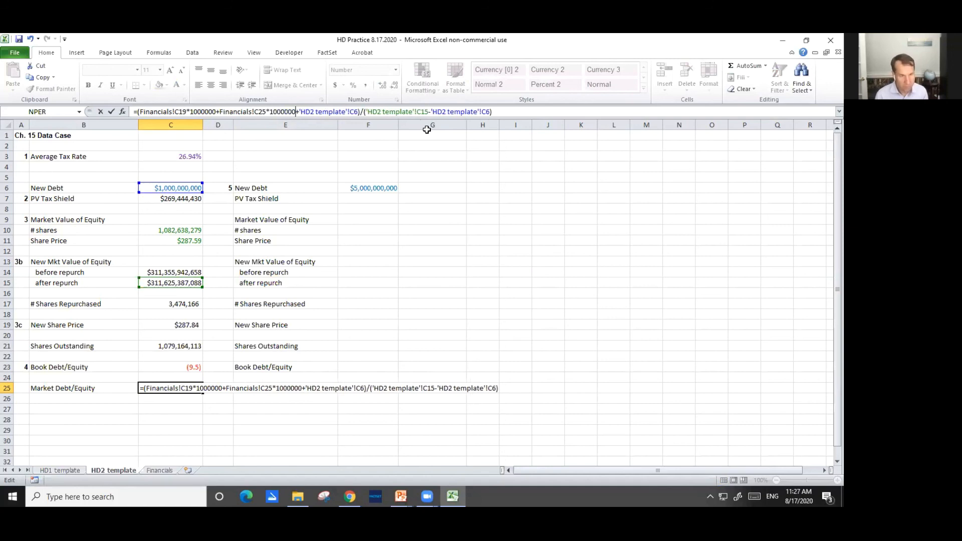
key("ctrl+Return")
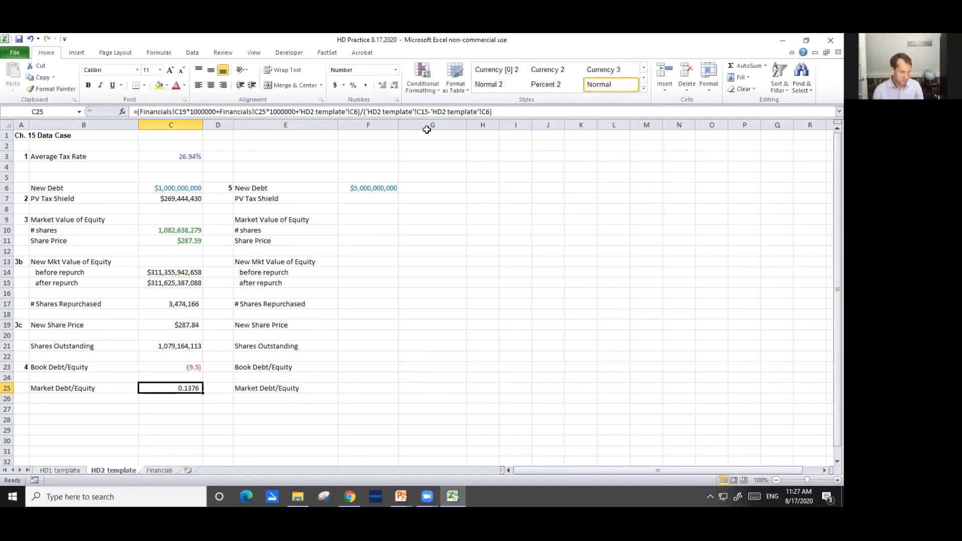
key("F2")
key("Escape")
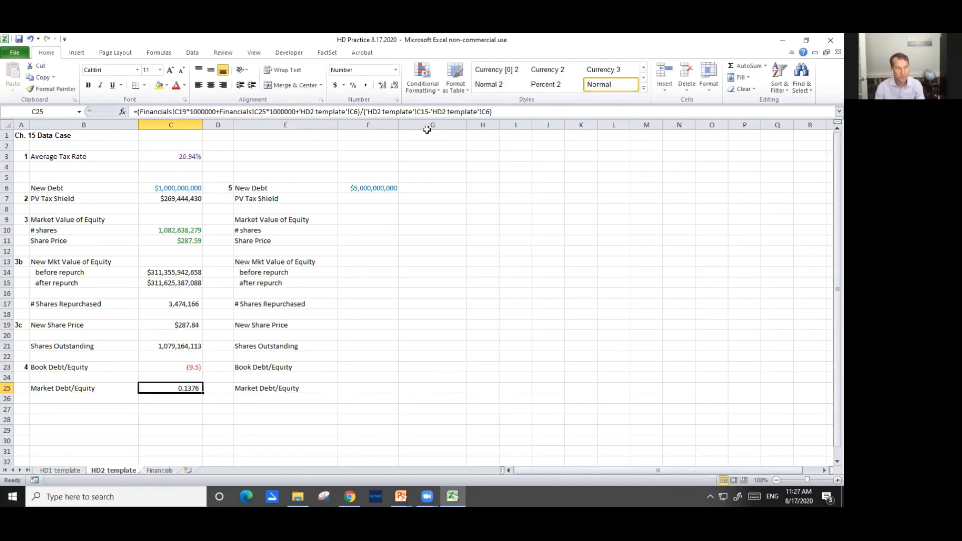
Select the empty PV Tax Shield cell F7 in the $5,000,000,000 new debt scenario
key("Up")
key("Up")
key("Up")
key("Up")
key("Up")
key("Up")
key("Up")
key("Up")
key("Up")
key("Up")
key("Up")
key("Up")
key("Up")
key("Up")
key("Up")
key("Up")
key("Up")
key("Right")
key("Right")
key("Right")
key("Up")
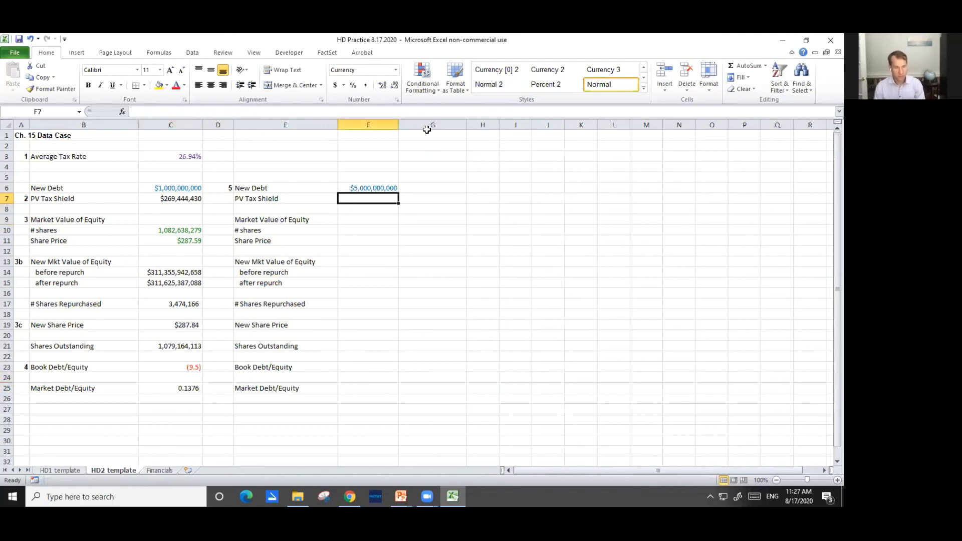
Switch to the PowerPoint slide show, advance to the Step 5 slide to read its task, and return to the Excel workbook
key("alt+Tab")
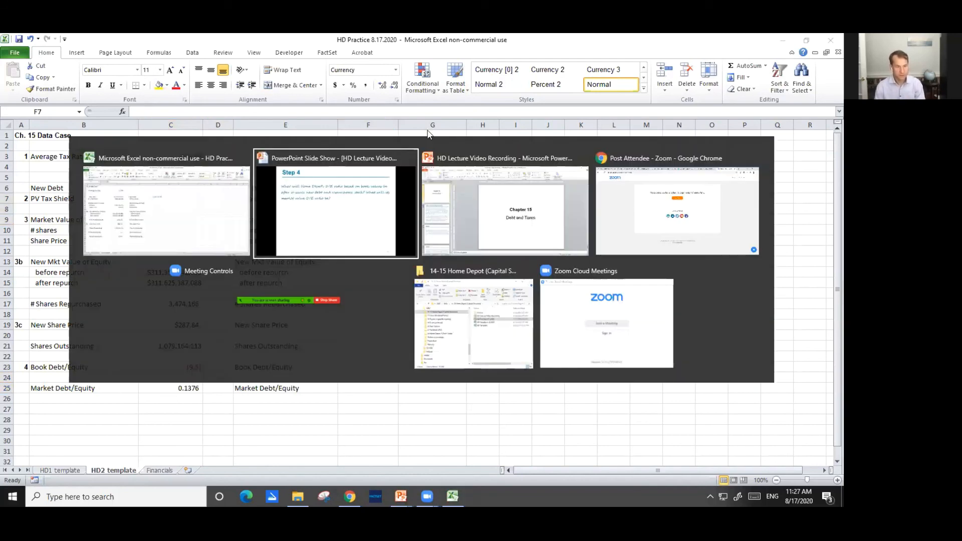
key("Right")
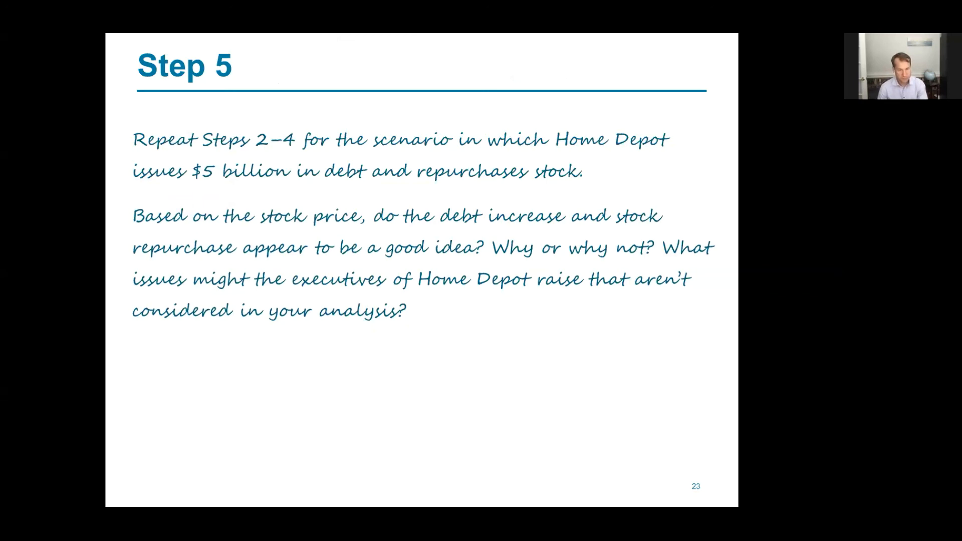
key("alt+Tab")
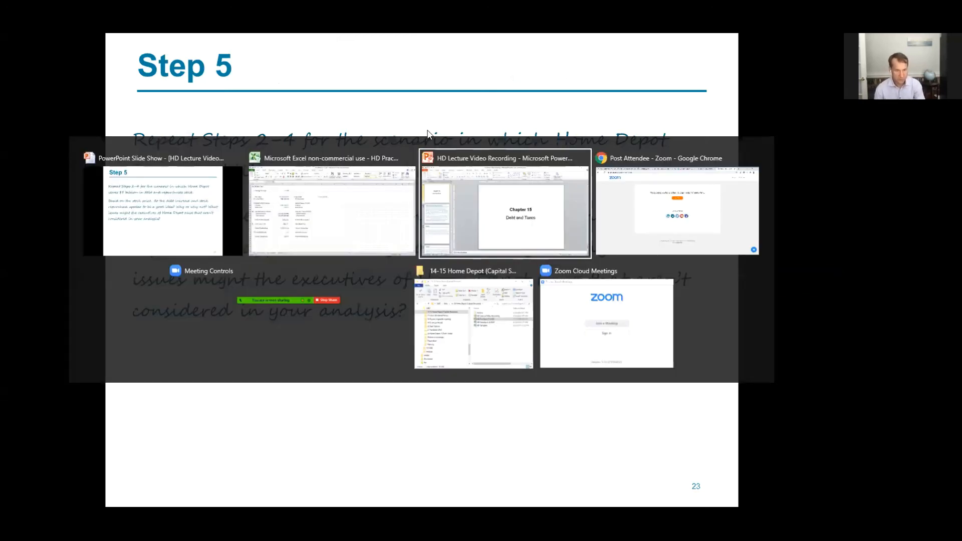
Return to the Excel workbook and calculate PV Tax Shield in F7 as new debt times the average tax rate, =F6*C3
key("Tab")
key("alt+Tab")
key("alt+Tab")
key("alt+Tab")
key("alt+Tab")
key("alt+Tab")
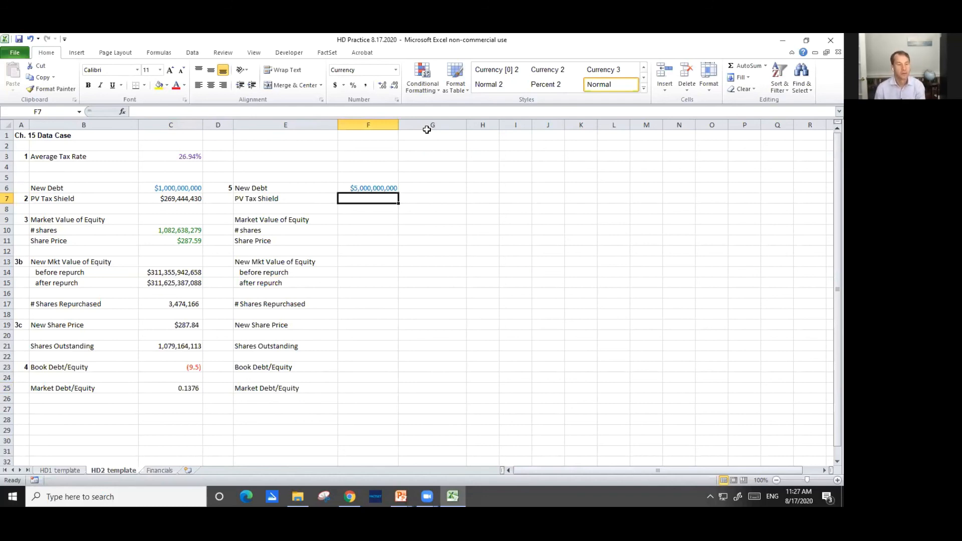
type("=")
key("Up")
type("*")
key("Up")
key("Up")
key("Up")
key("Left")
key("Return")
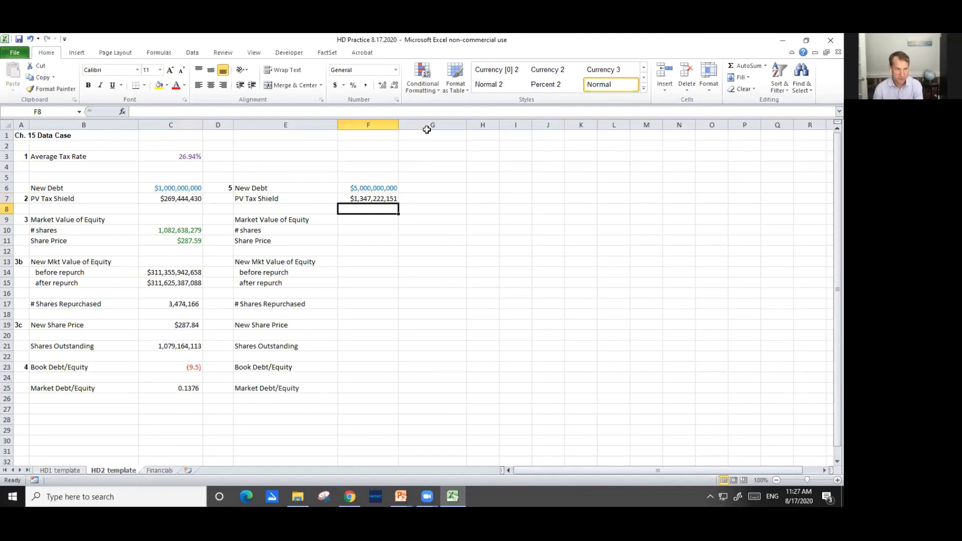
Link # shares in F10 to the first scenario with =C10 and copy the link into Share Price F11
key("Down")
key("Down")
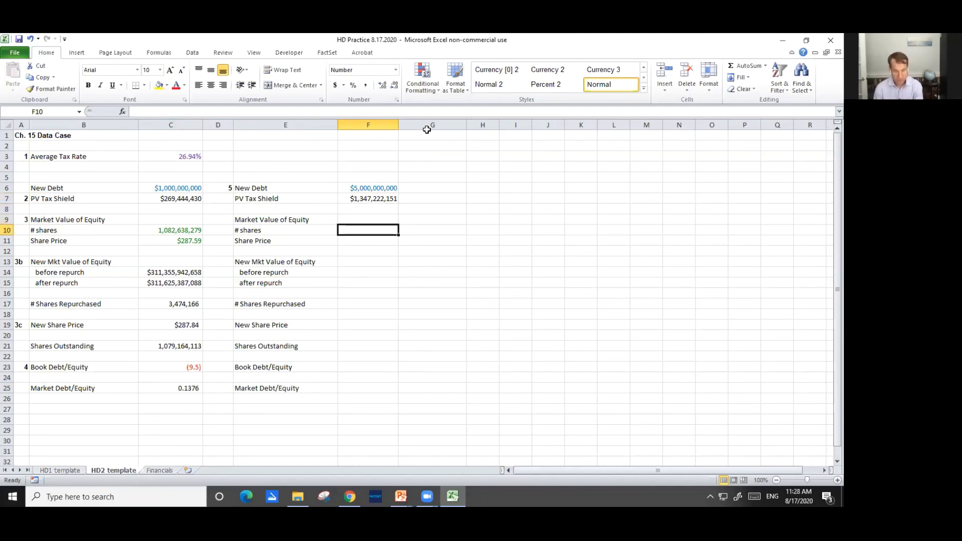
type("=")
key("Left")
key("Left")
key("Left")
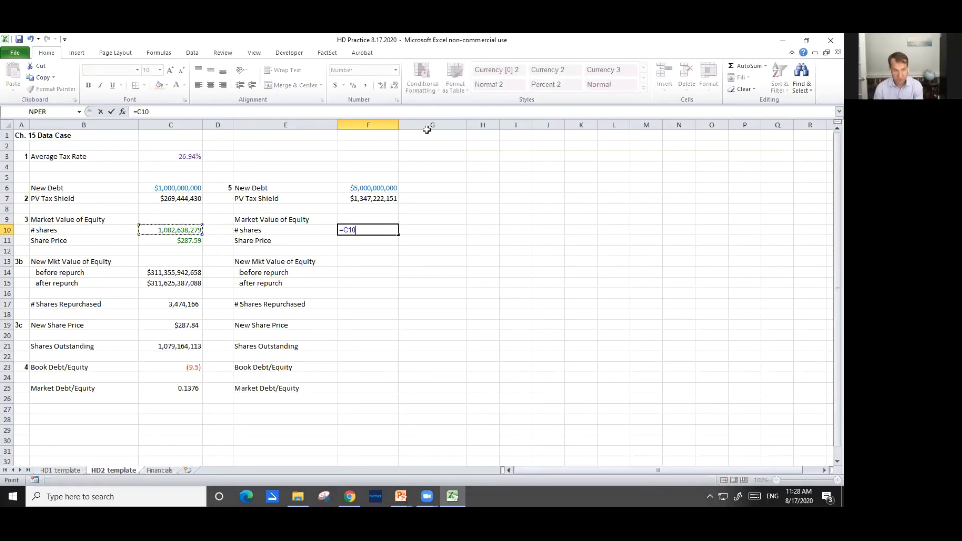
key("Return")
key("Up")
key("ctrl+c")
key("Down")
key("ctrl+v")
key("Escape")
Calculate the before-repurchase market value of equity in F14 as shares times share price, =F10*F11
key("Down")
key("Down")
key("Down")
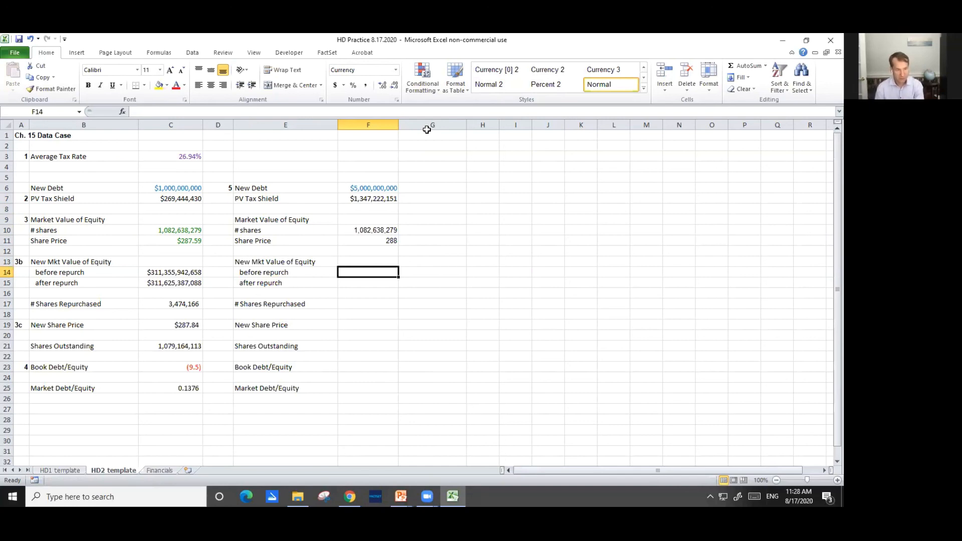
type("=")
key("Up")
key("Up")
key("Up")
key("Up")
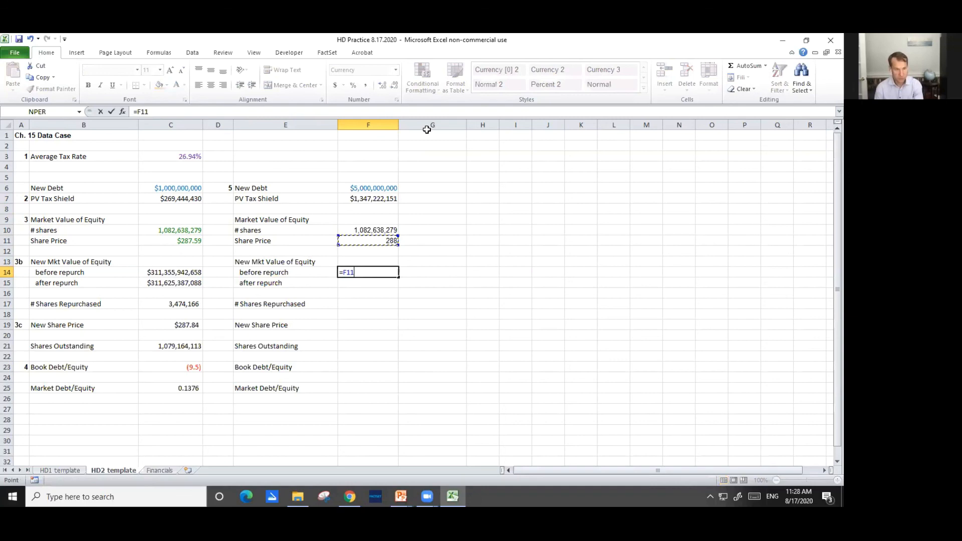
type("*")
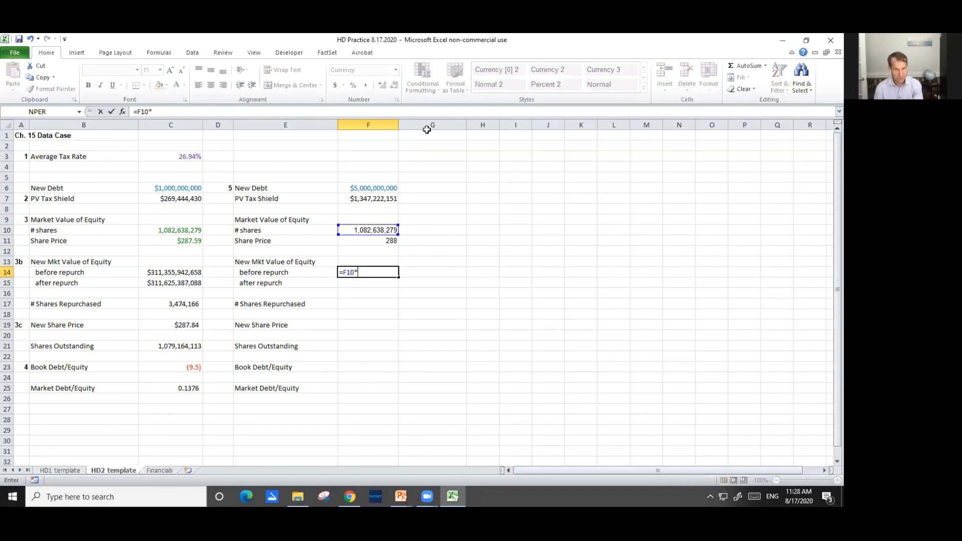
key("Up")
key("Up")
key("Up")
key("Return")
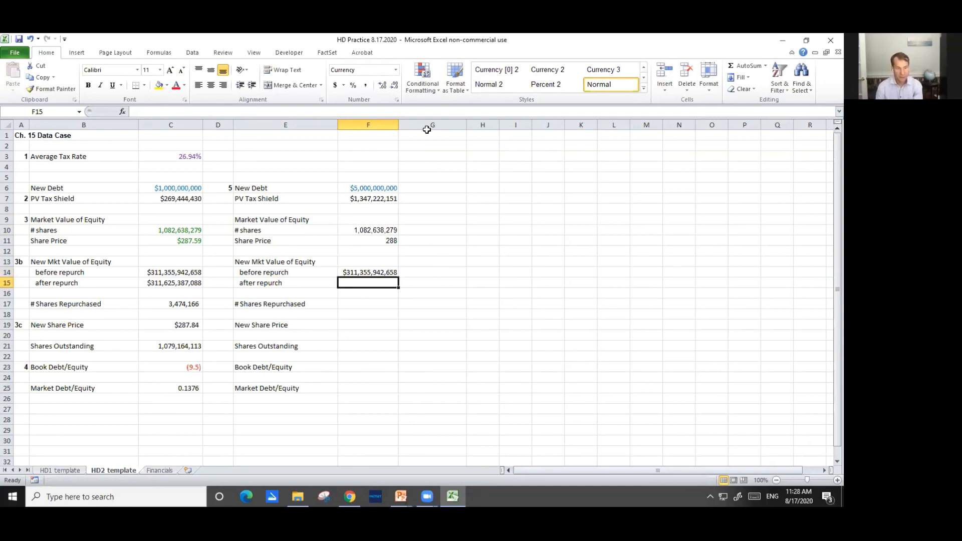
Calculate the after-repurchase market value of equity in F15 by adding the PV tax shield, =F14+F7
type("=")
key("Up")
type("+")
key("Up")
key("Up")
key("Up")
key("Up")
key("Up")
key("Up")
key("Up")
key("Up")
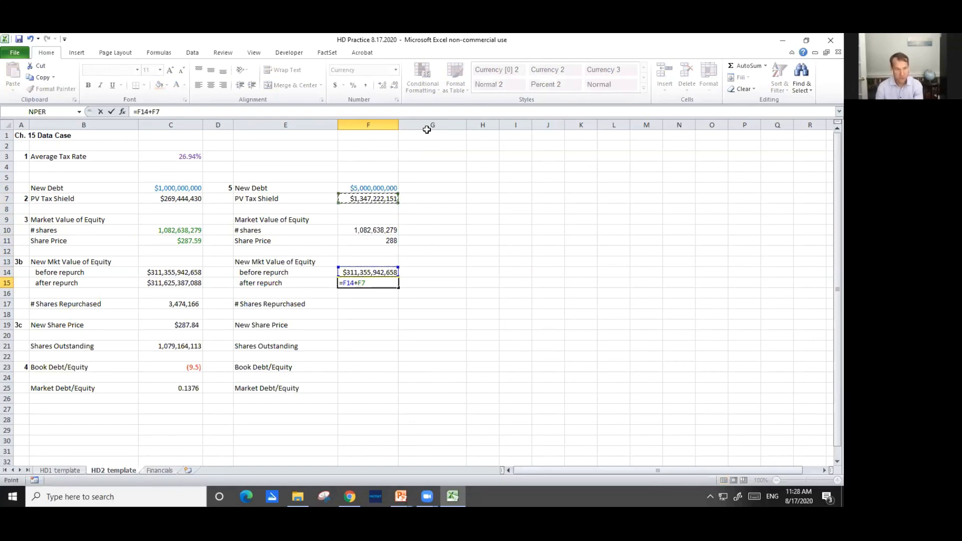
key("Return")
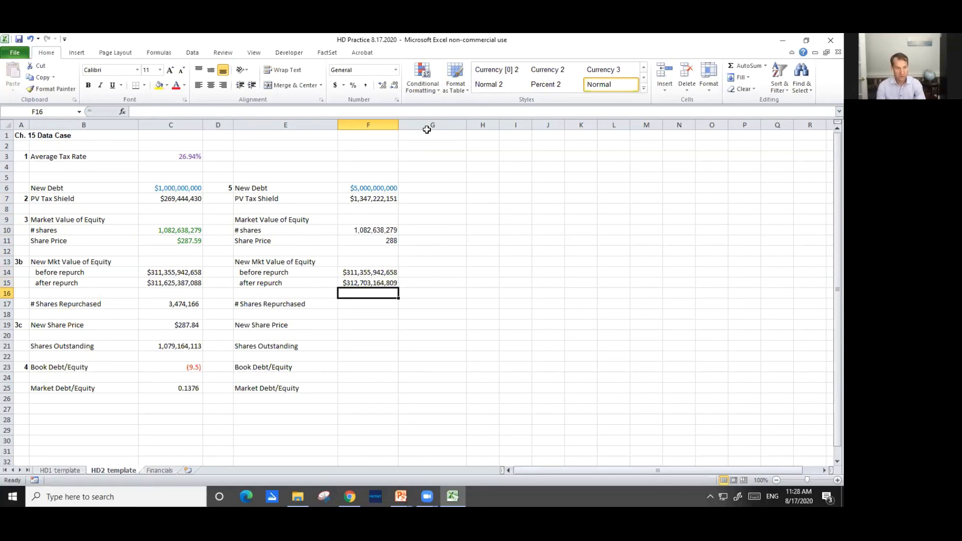
key("Up")
key("Left")
key("Right")
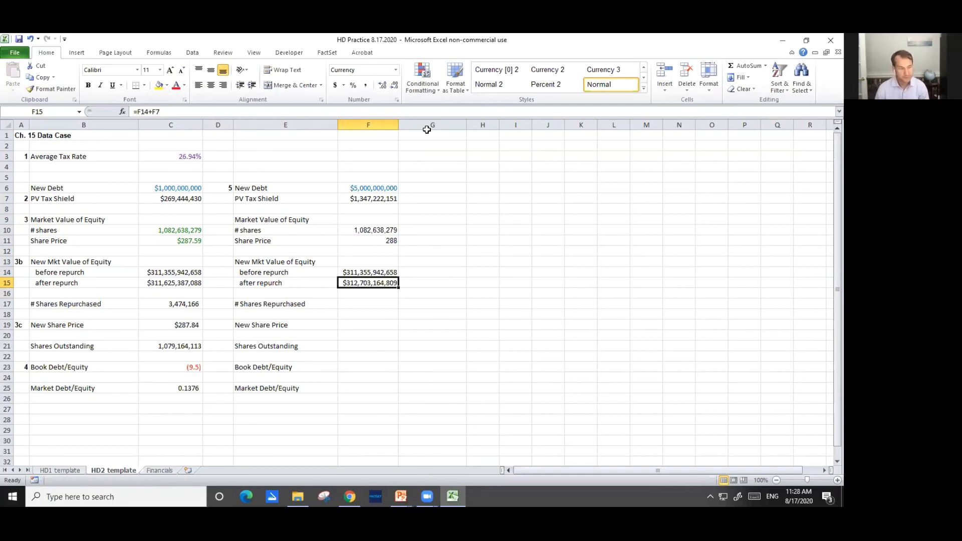
Calculate New Share Price in F19 as after-repurchase equity divided by the original number of shares, =F15/F10
key("Down")
key("Down")
key("Down")
key("Down")
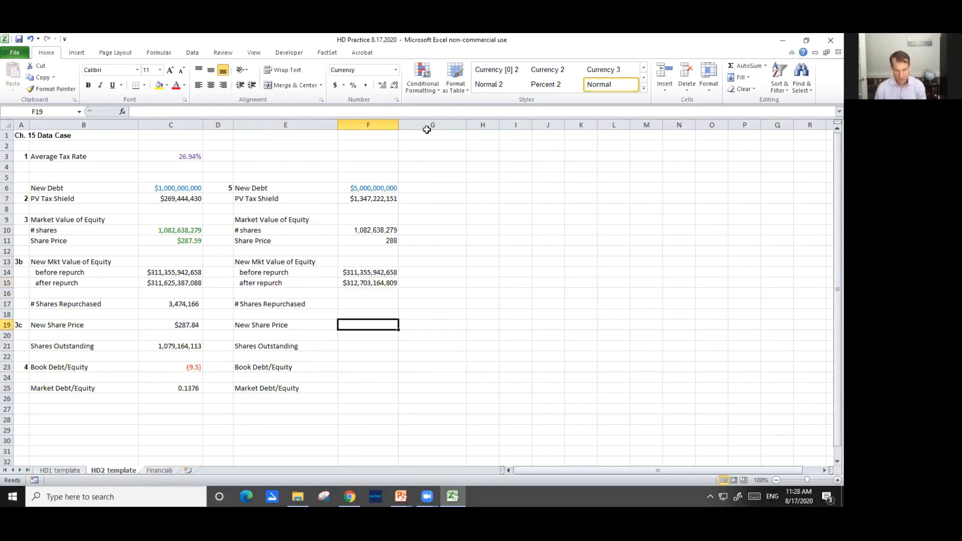
type("=")
key("Up")
key("Up")
key("Up")
key("Up")
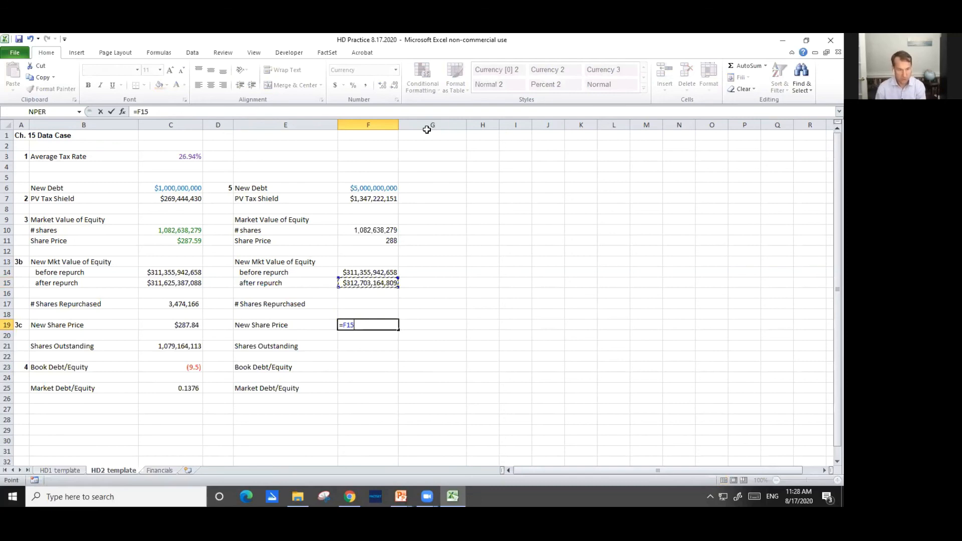
type("/")
key("Up")
key("Up")
key("Up")
key("Up")
key("Up")
key("Up")
key("Up")
key("Up")
key("Up")
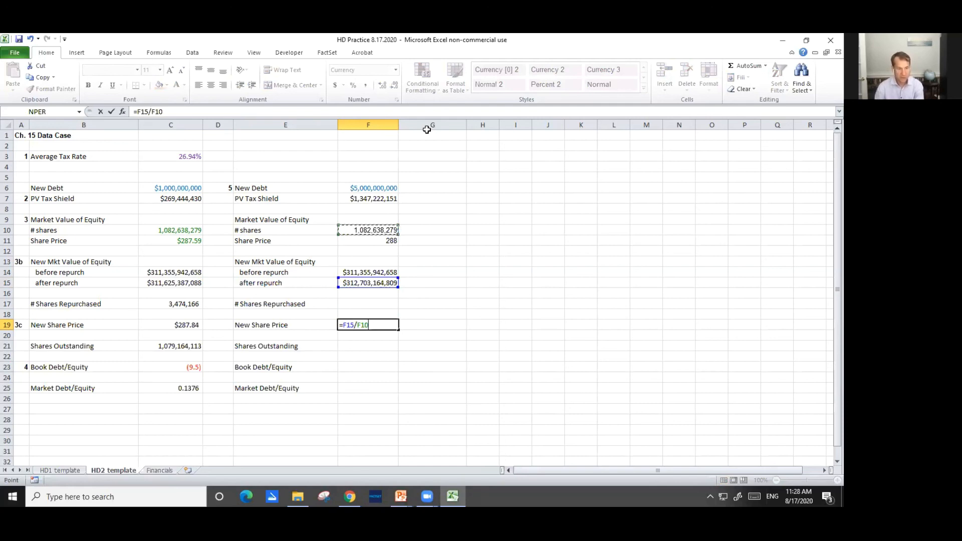
key("Return")
key("Up")
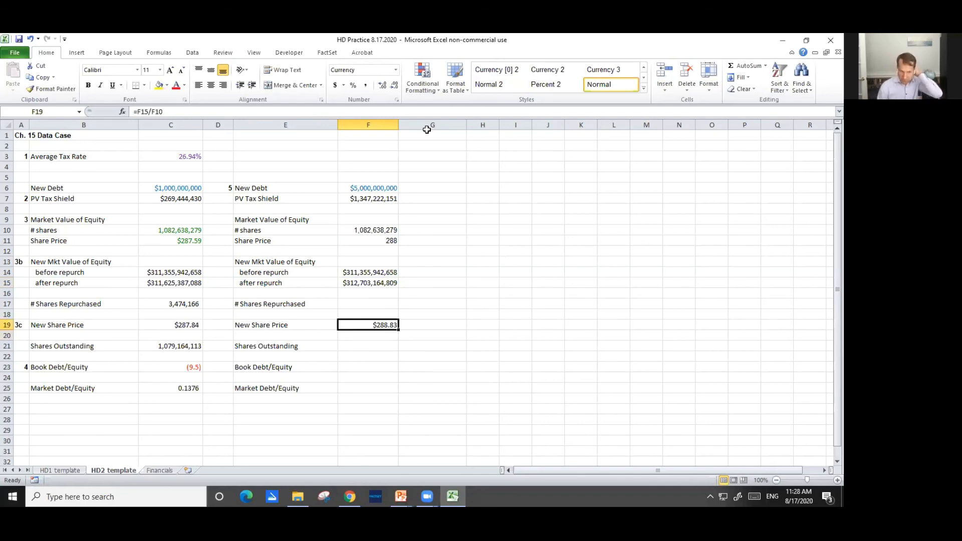
Compare the new share prices in row 19 for the two debt scenarios
key("Left")
key("Left")
key("Left")
key("Right")
key("Right")
key("Right")
key("Right")
key("Left")
Calculate # Shares Repurchased in F17 as new debt divided by the new share price, =F6/F19
key("Down")
key("Down")
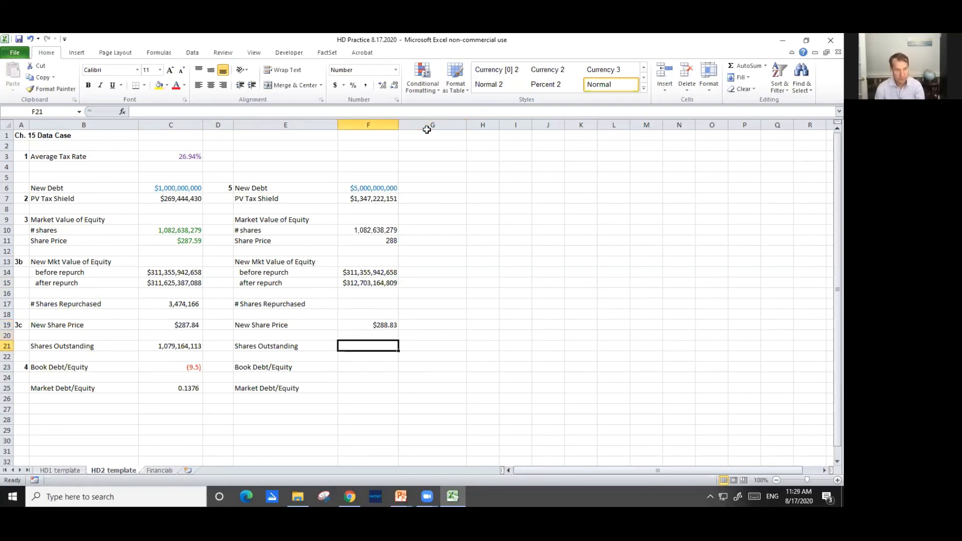
key("Up")
key("Up")
key("Up")
key("Up")
type("=")
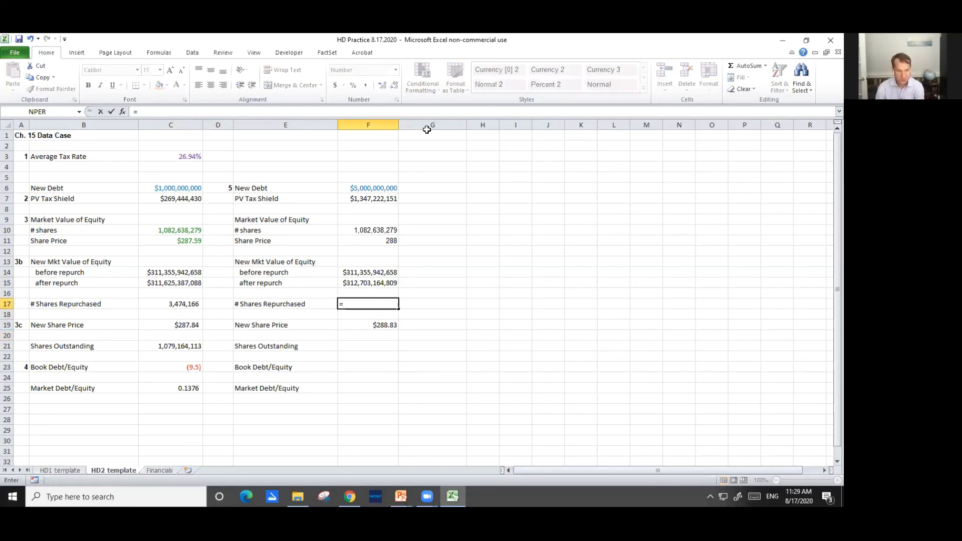
key("Up")
key("Up")
key("Up")
key("Up")
key("Up")
key("Up")
key("Up")
key("Up")
key("Up")
key("Up")
key("Up")
type("/")
key("Down")
key("Down")
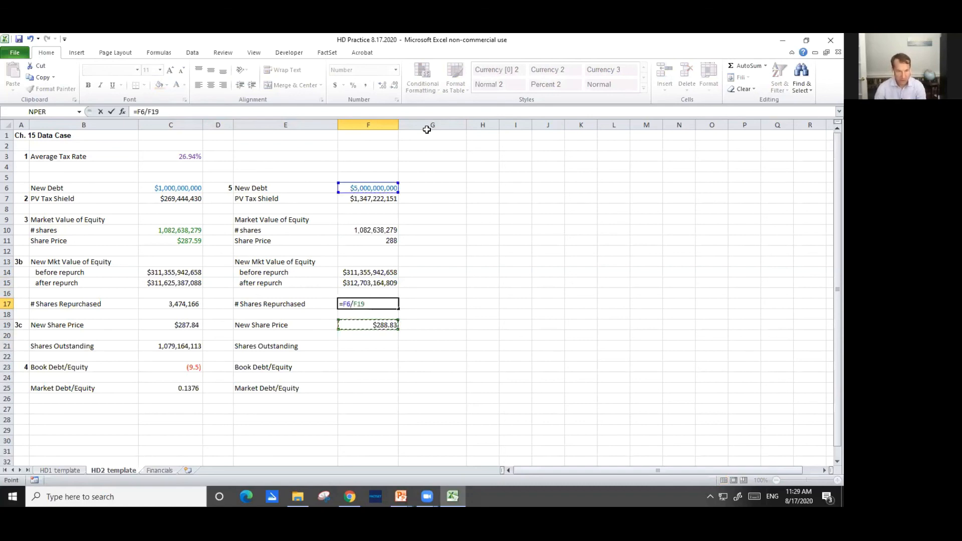
key("Return")
key("Up")
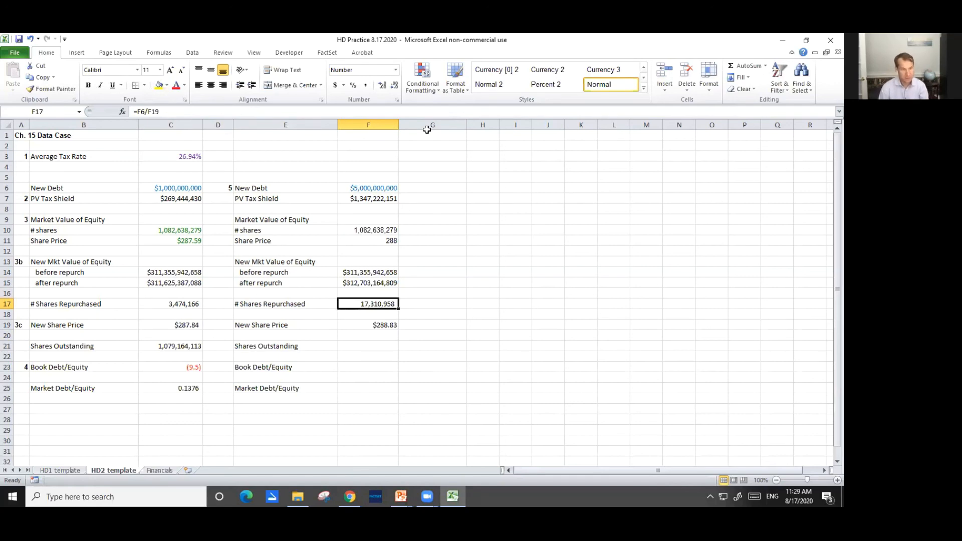
Calculate Shares Outstanding in F21 as original shares minus shares repurchased, =F10-F17
key("Down")
key("Down")
key("Down")
key("Down")
type("=")
key("Up")
key("Up")
key("Up")
key("Up")
key("Up")
key("Up")
key("Up")
key("Up")
key("Up")
key("Up")
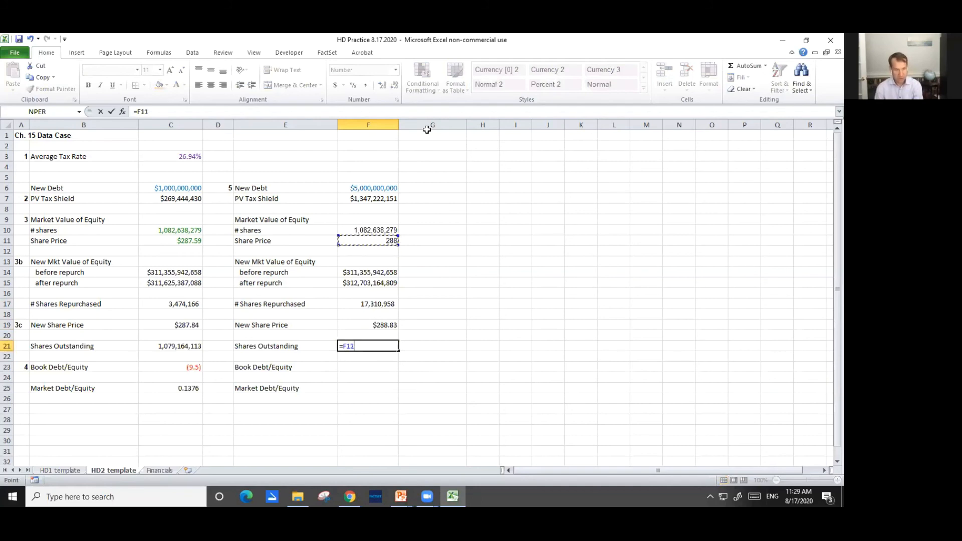
key("Up")
type("-")
key("Up")
key("Up")
key("Up")
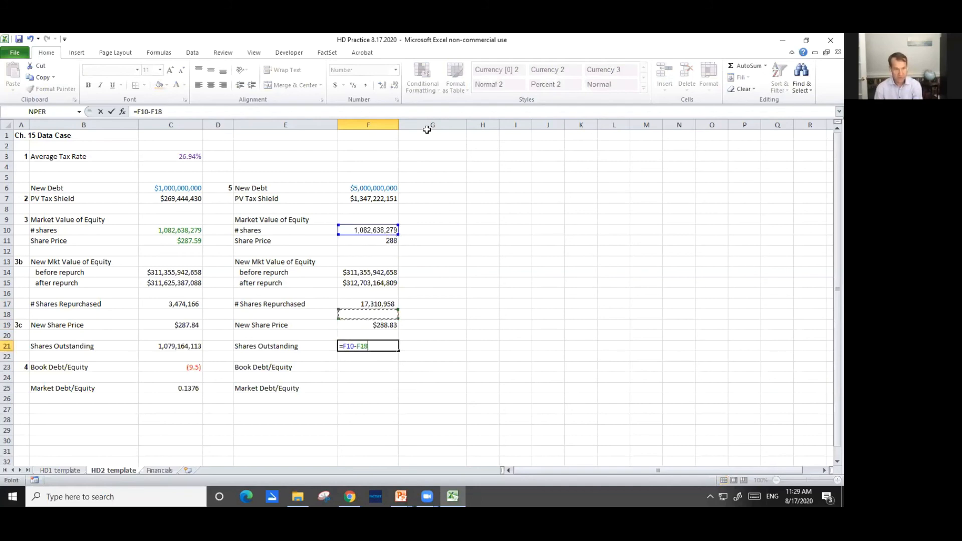
key("Up")
key("ctrl+Return")
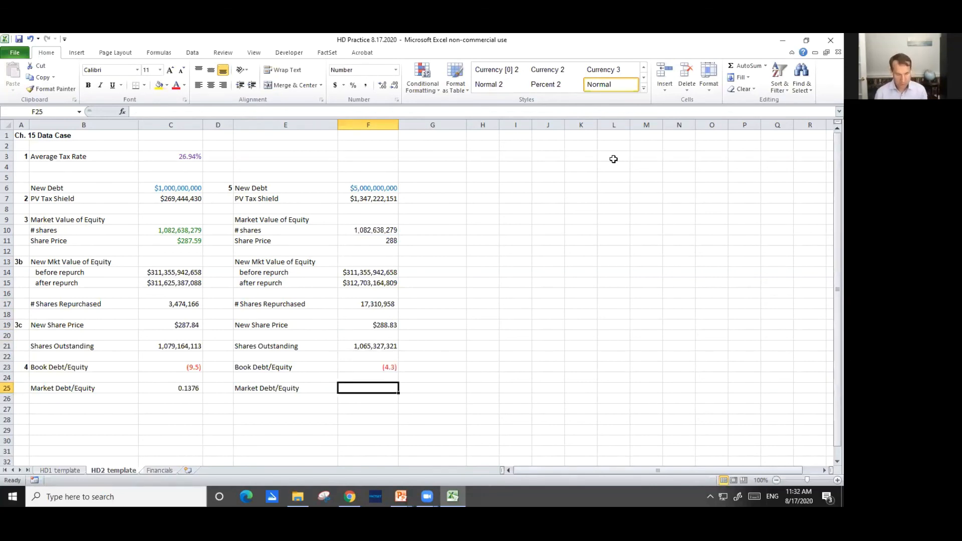
Build the Market Debt/Equity numerator in F25 as existing debt in dollars plus the new debt, ((Financials!C19+Financials!C25)*1000000+'HD2 template'!F6)
type("=")
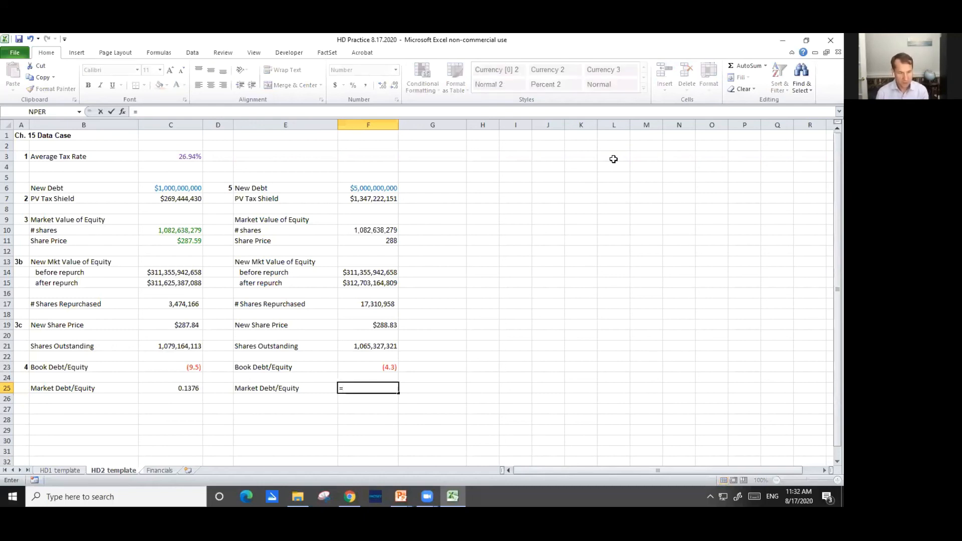
key("ctrl+Page_Down")
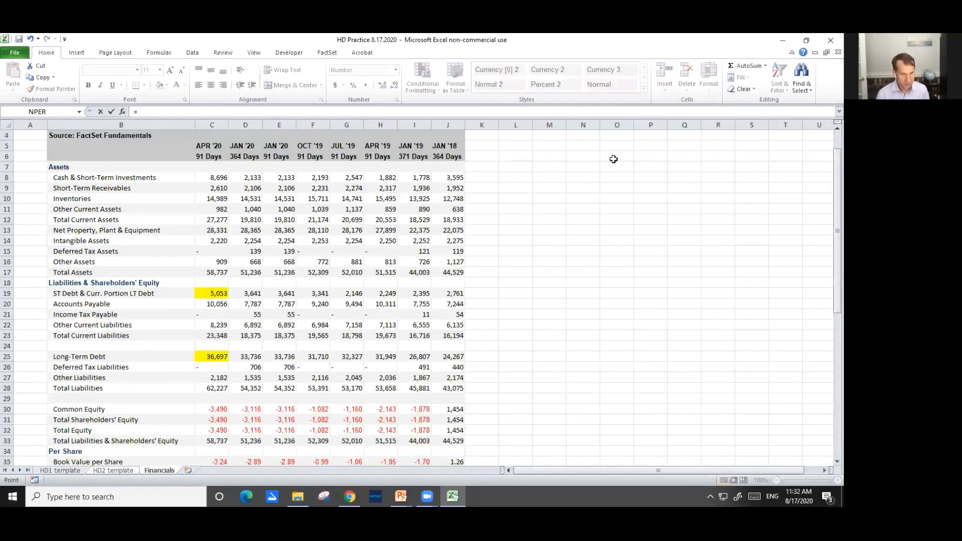
left_click(223, 293)
type("+")
left_click(218, 356)
left_click(137, 112)
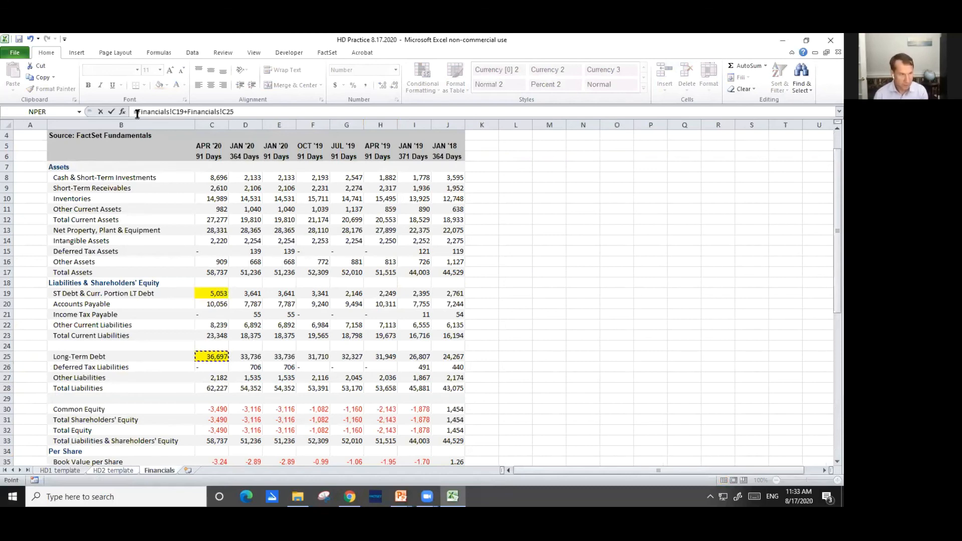
type("((")
left_click(251, 113)
type(")")
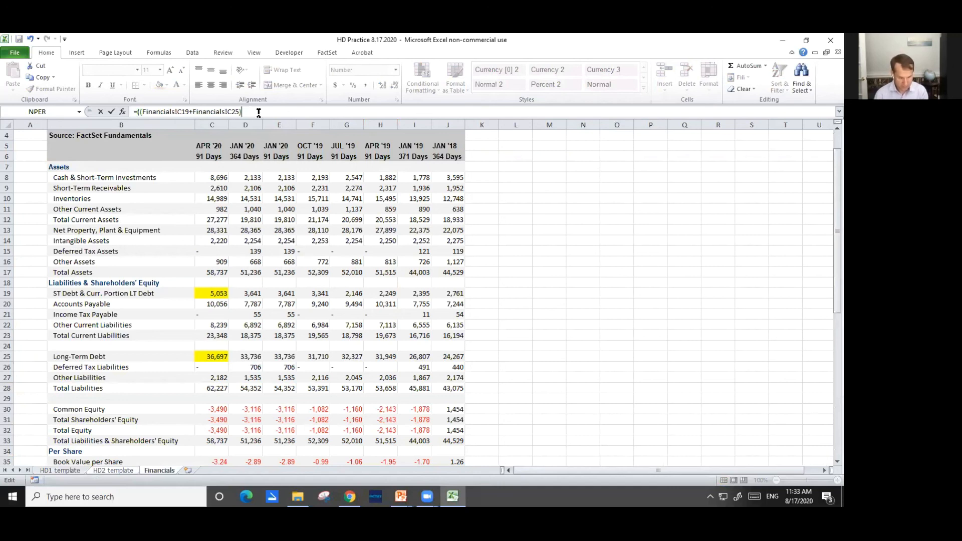
type("*1000")
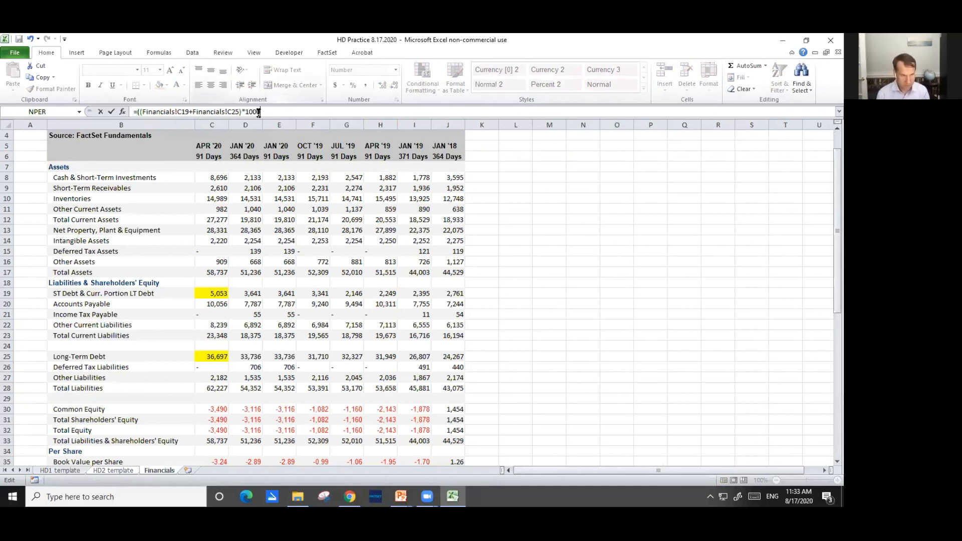
type("000")
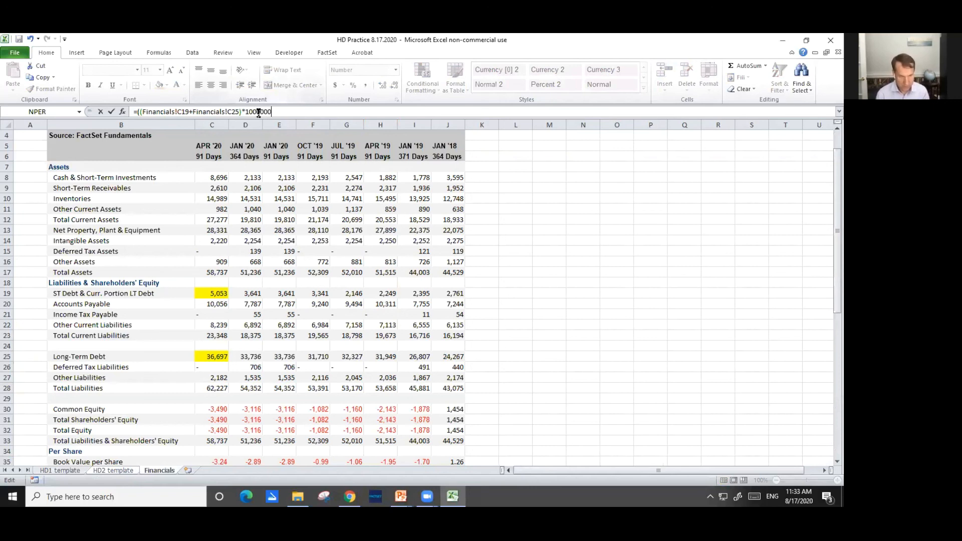
type("+")
key("ctrl+Page_Up")
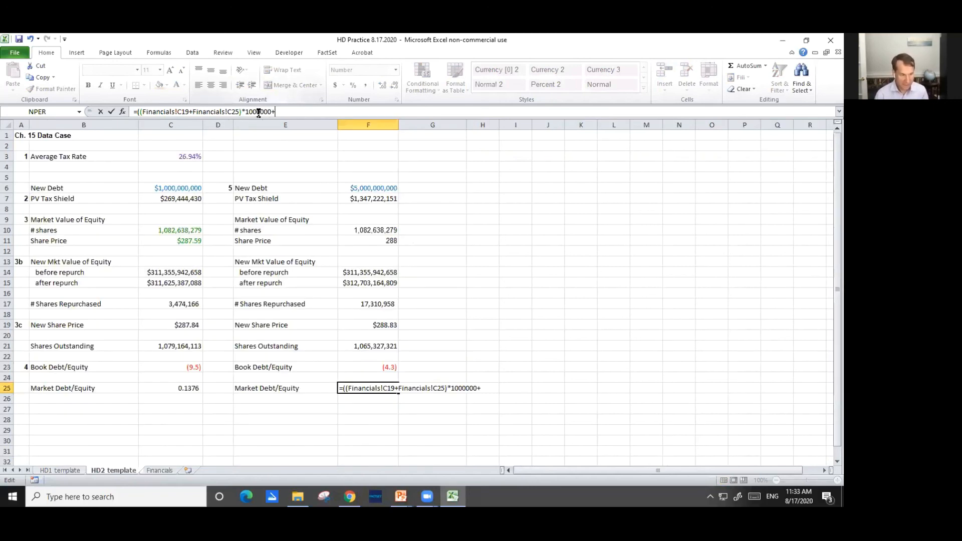
left_click(363, 187)
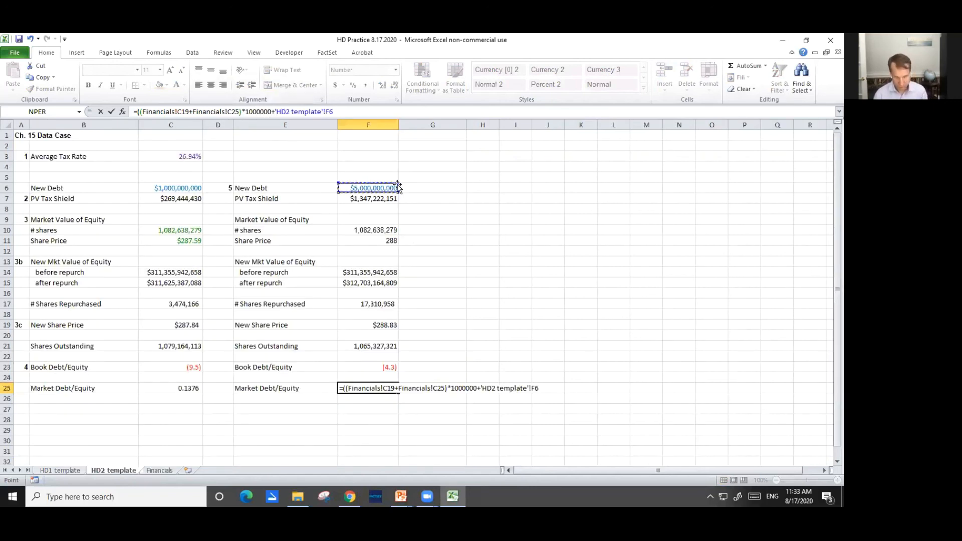
type(")/(")
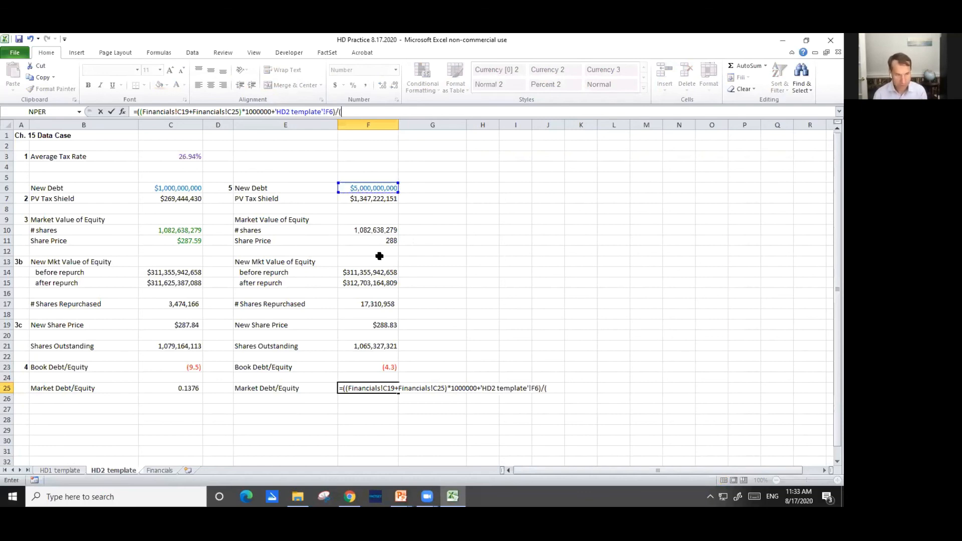
Divide the F25 numerator by after-repurchase equity less the new debt, ('HD2 template'!F15-'HD2 template'!F6), and enter the formula
left_click(368, 285)
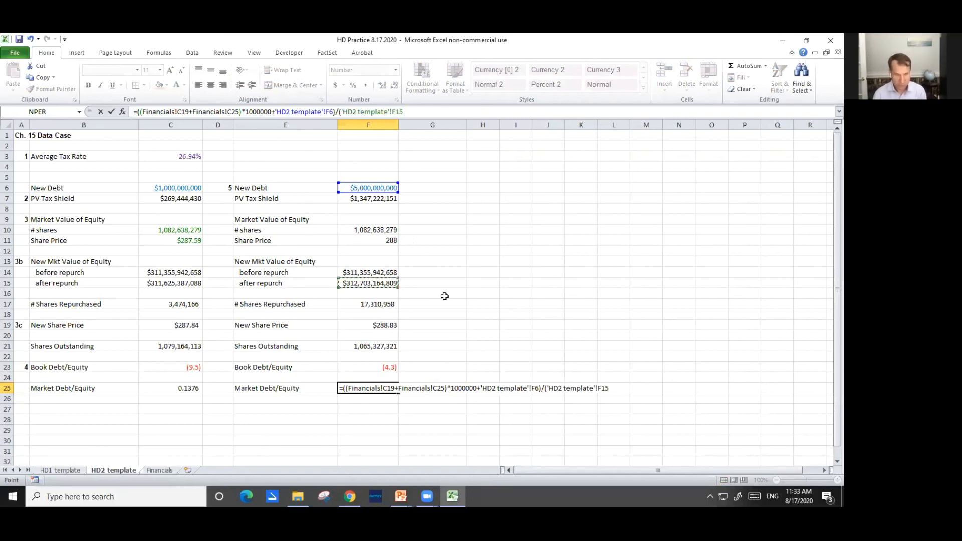
type("-")
left_click(374, 188)
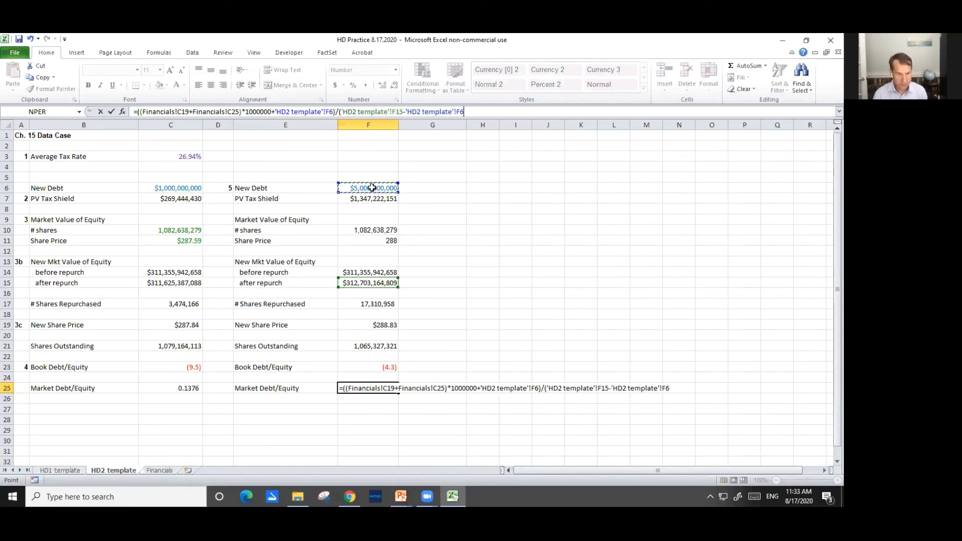
type(")")
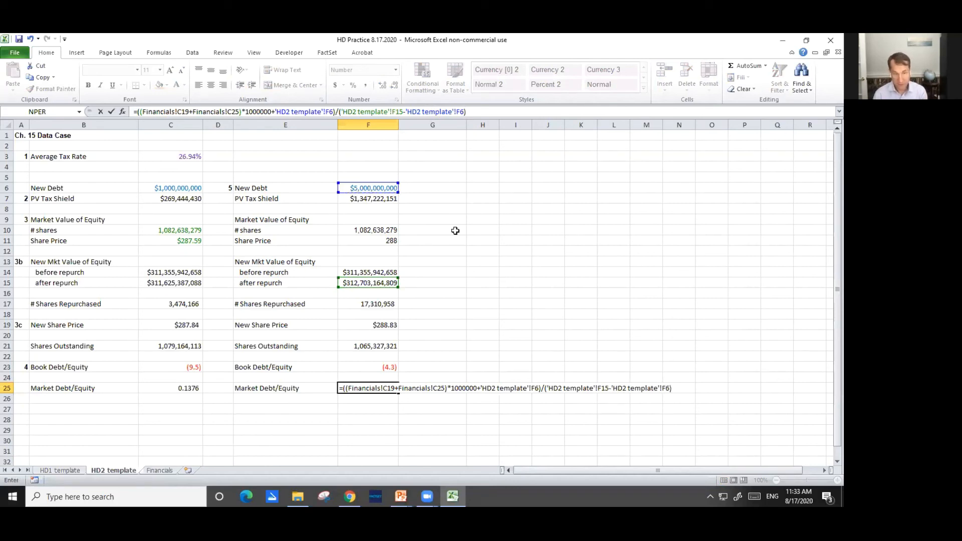
key("Return")
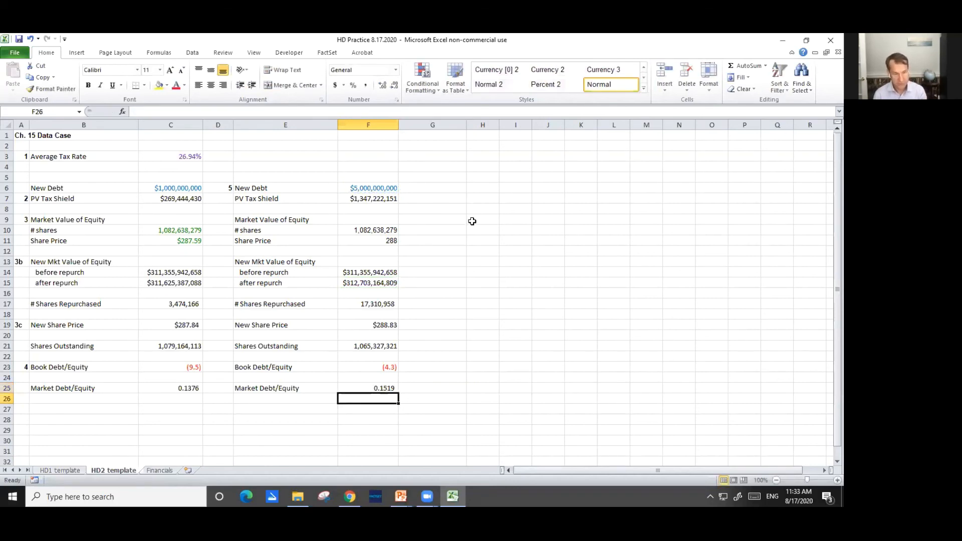
key("Up")
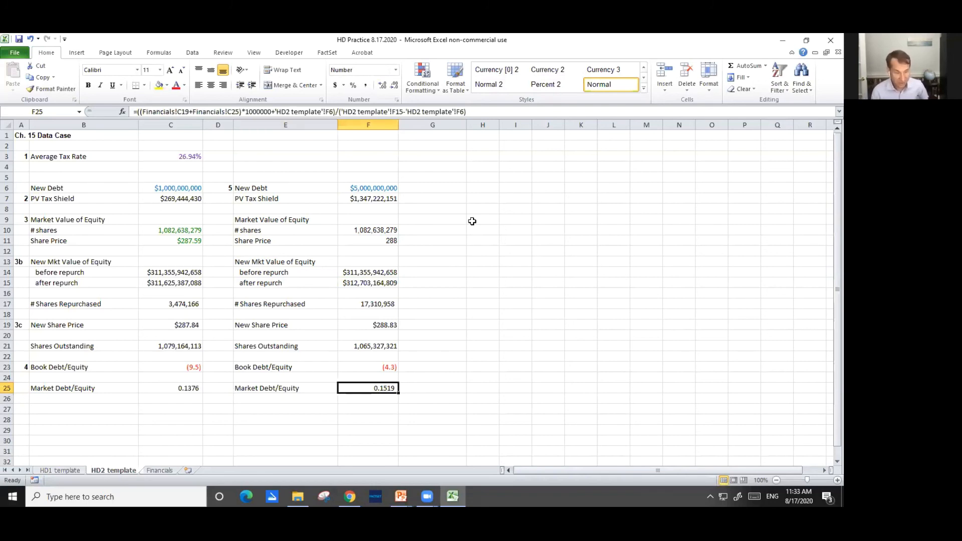
Compare the Market Debt/Equity ratios in row 25 for both scenarios and switch to the PowerPoint slide show
key("Left")
key("Left")
key("Right")
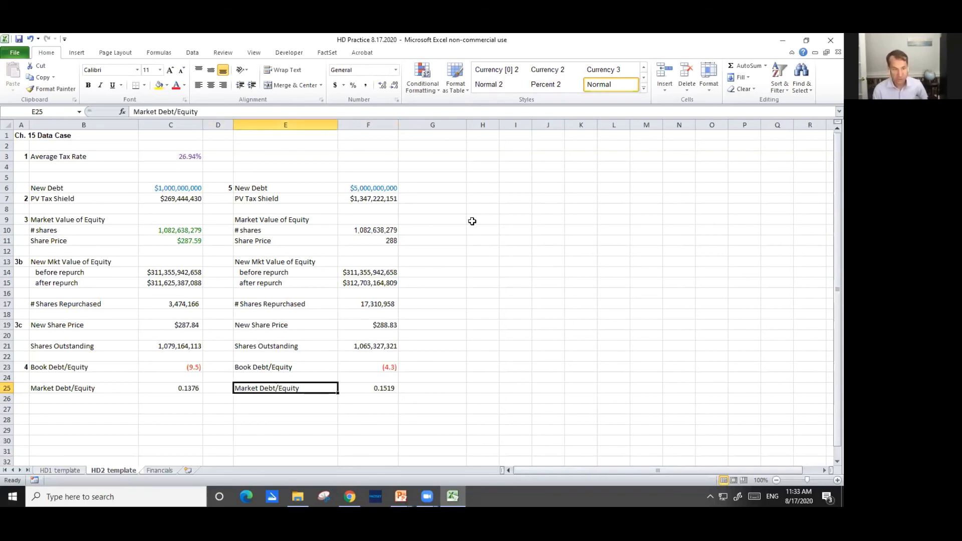
key("Right")
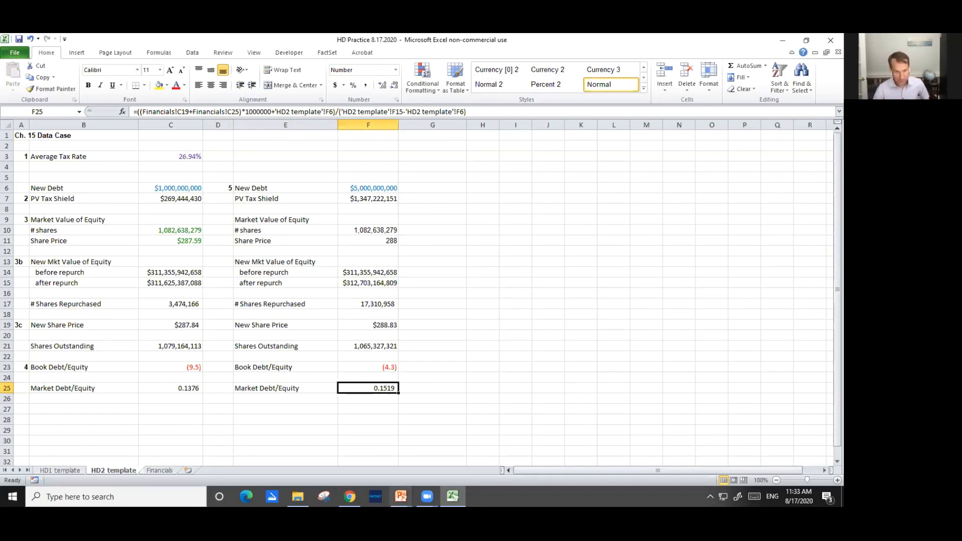
mouse_move(401, 496)
left_click(440, 434)
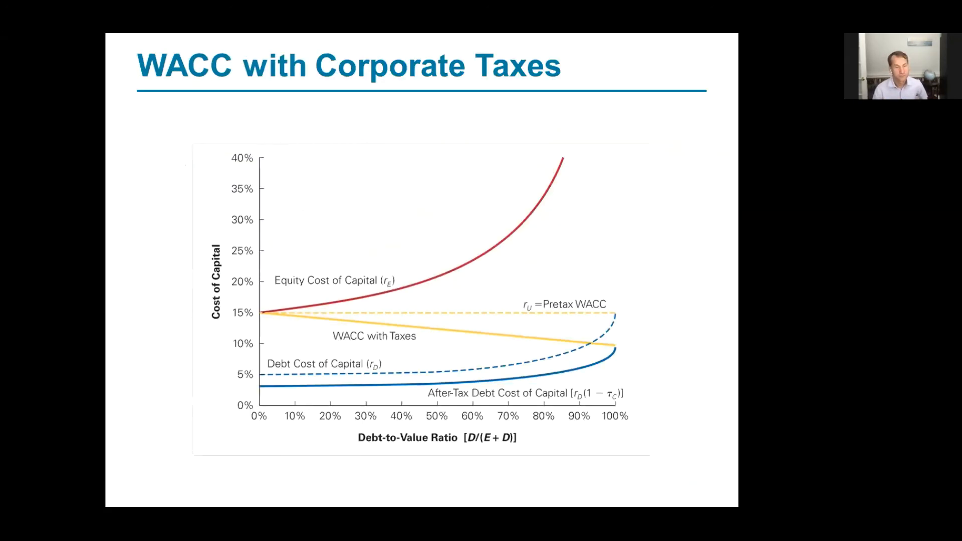